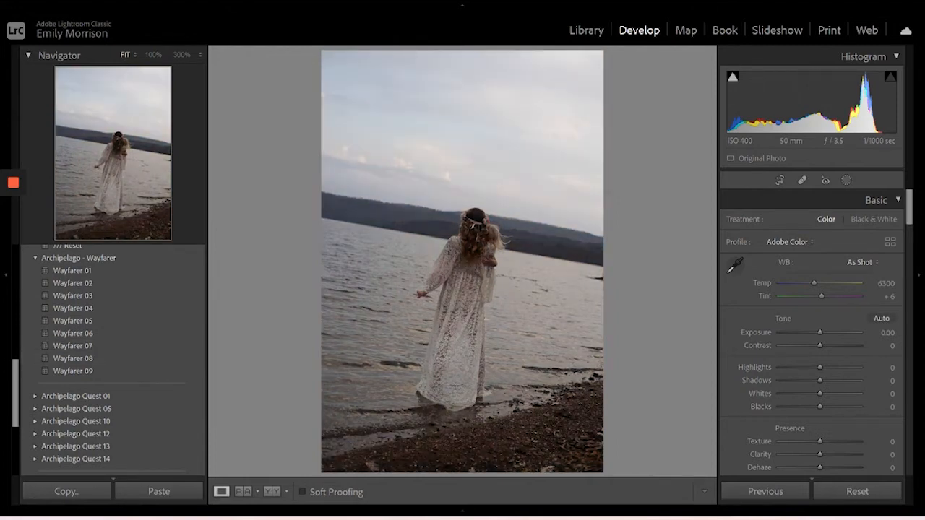
Apply the LXCr 02 preset from the Archipelago - LXCr group to the photo
scroll(112, 362, up, 5)
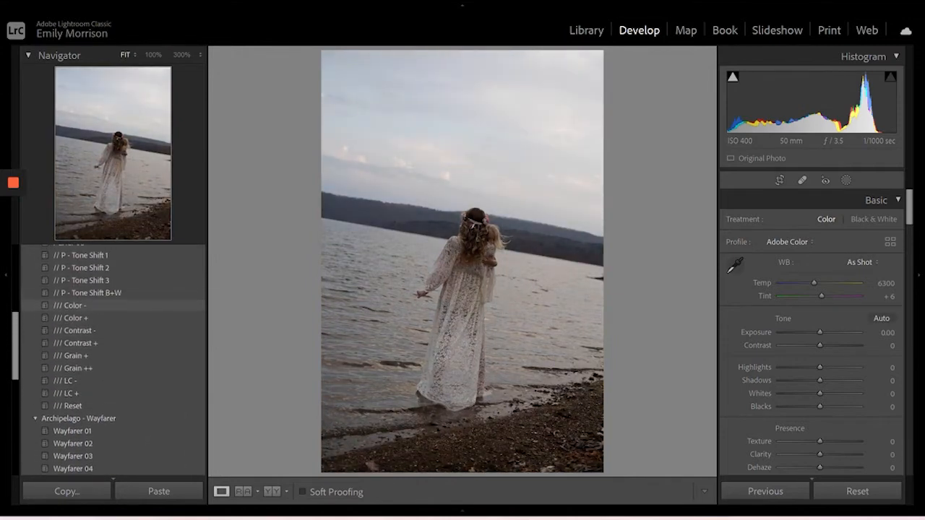
scroll(112, 361, up, 5)
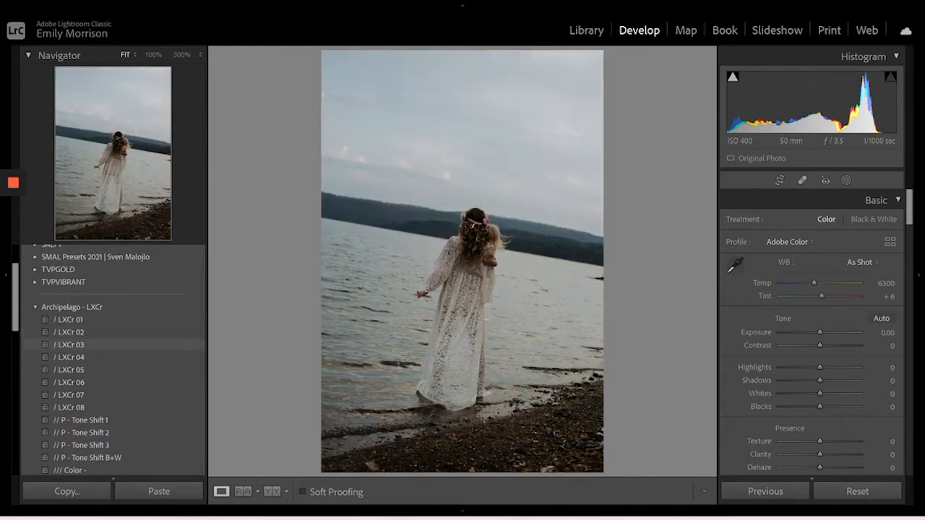
click(87, 332)
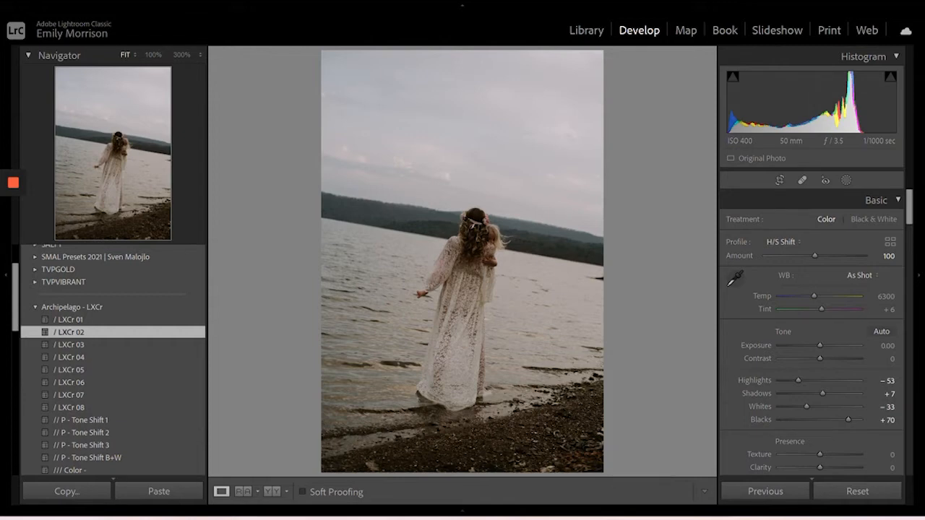
Straighten the tilted horizon by rotating the crop to about -9.84 degrees, keeping the original aspect ratio, and apply the crop
key(r)
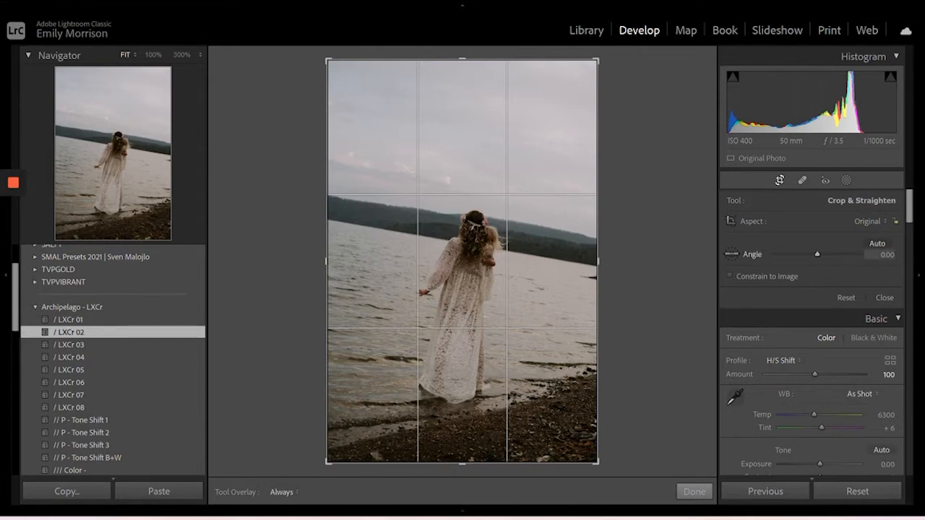
drag(817, 254, 810, 253)
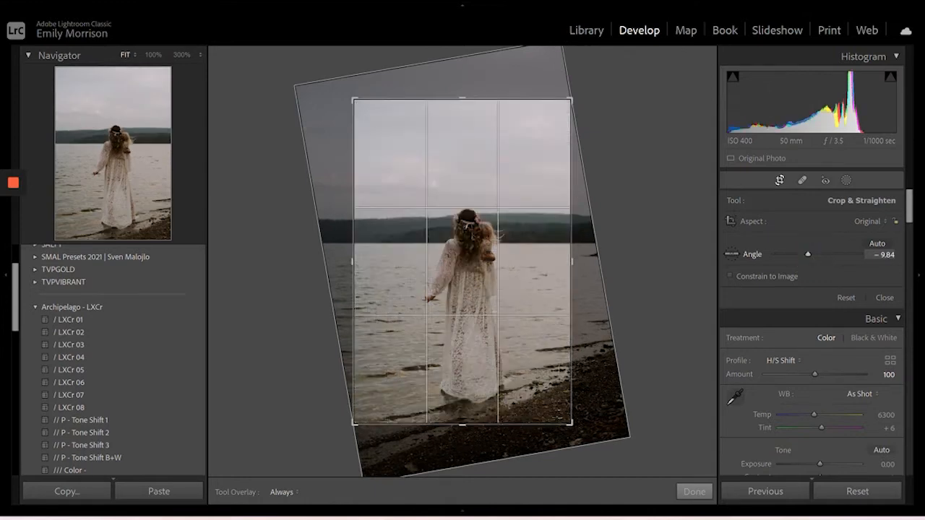
key(Return)
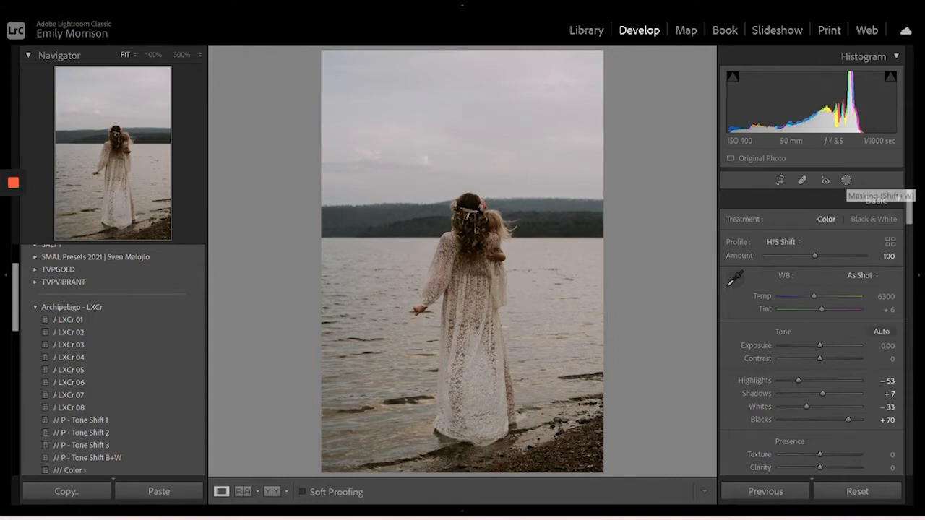
Create a mask selecting the subject and give it the Enhance6 effect preset
click(846, 180)
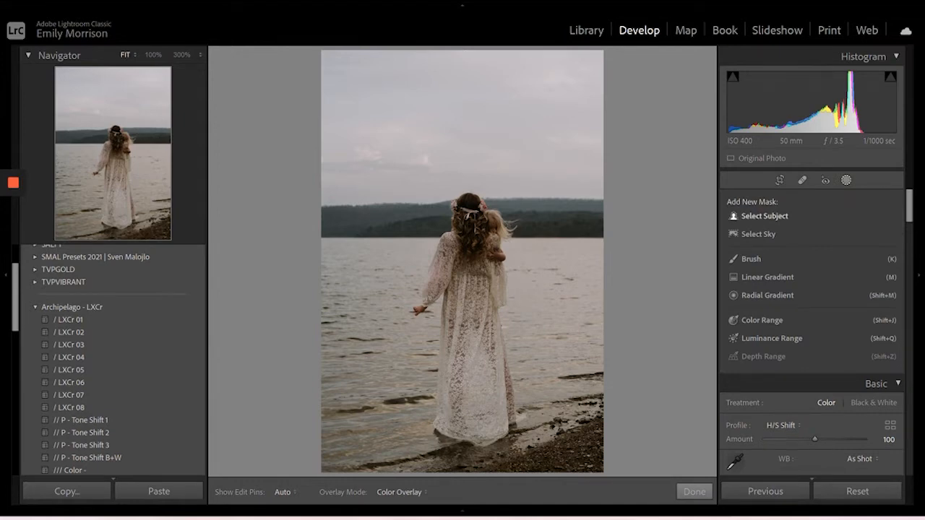
click(759, 216)
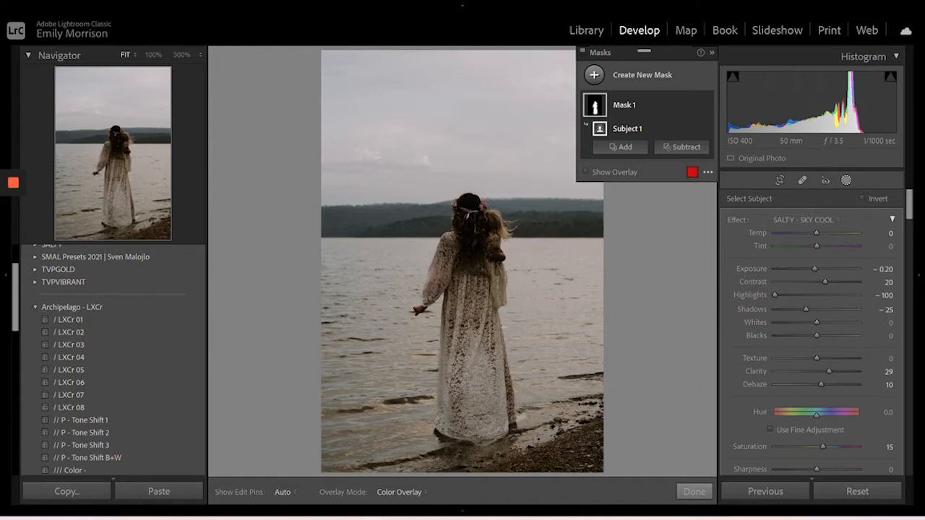
click(803, 220)
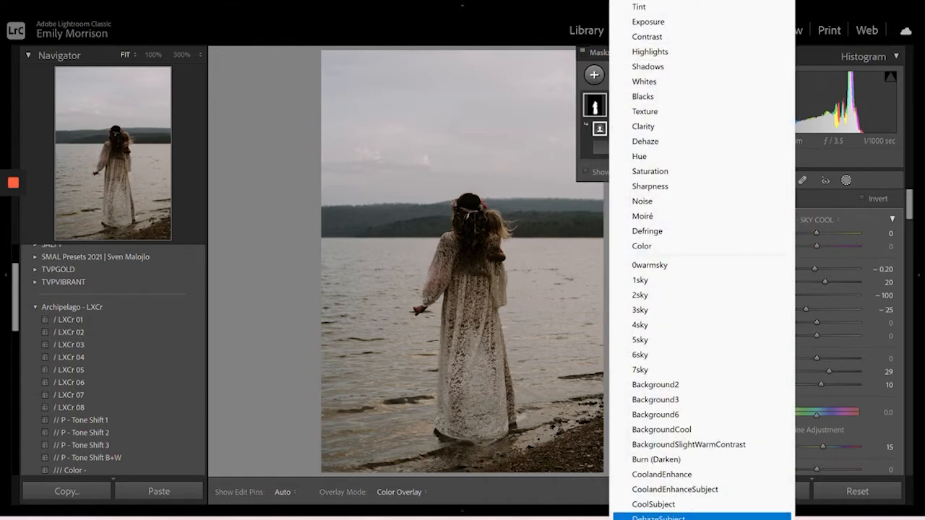
scroll(701, 289, down, 5)
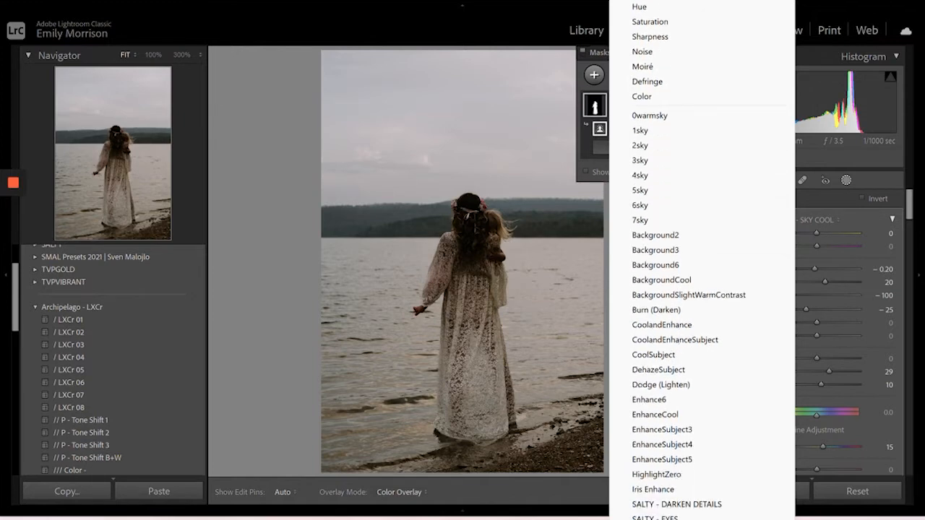
scroll(701, 261, down, 1)
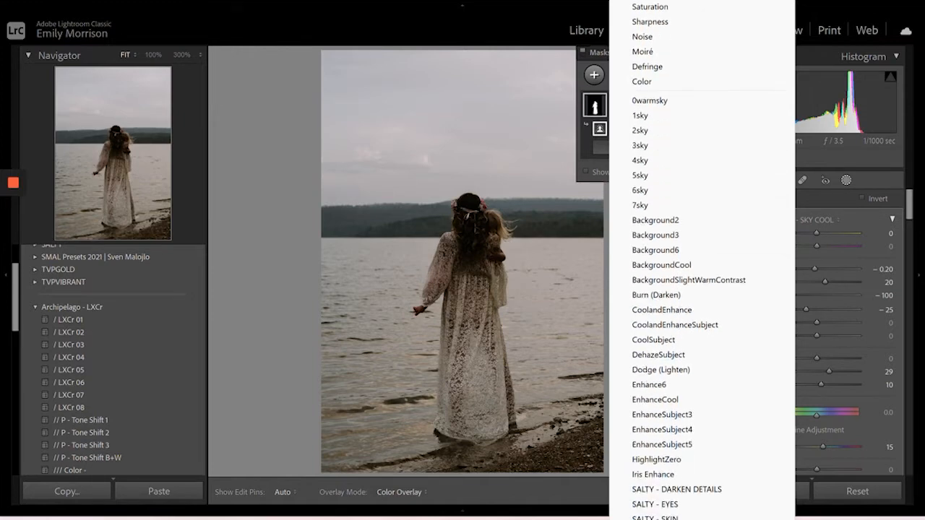
scroll(688, 262, down, 3)
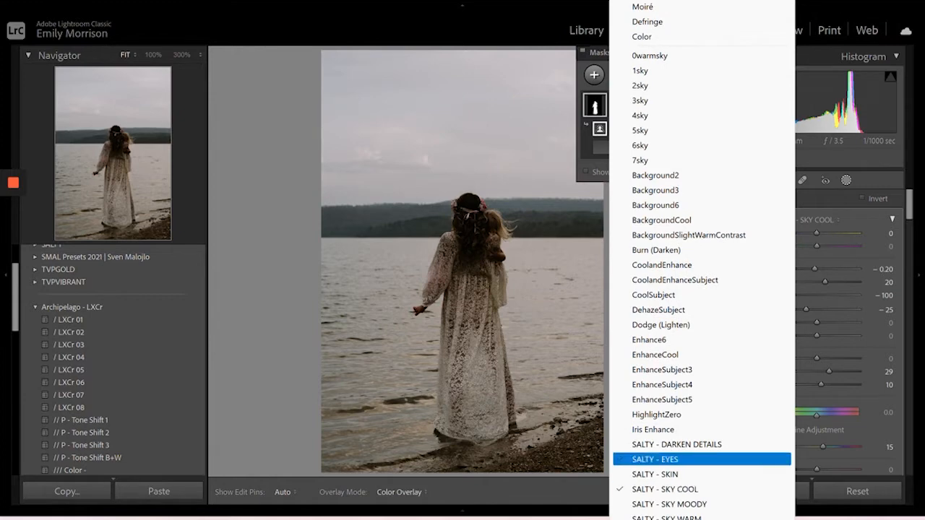
click(661, 340)
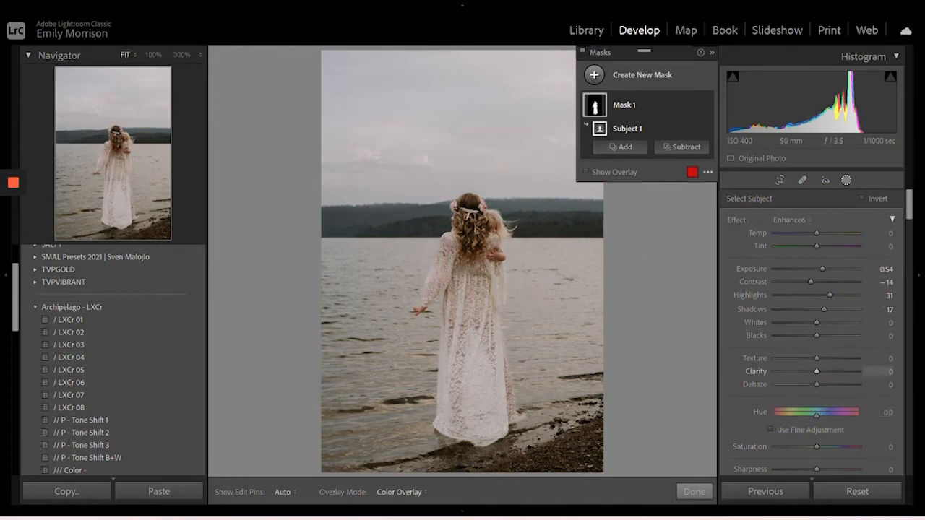
Fine-tune the subject mask with Clarity 11, Contrast 2 and Temp -13
drag(817, 371, 821, 371)
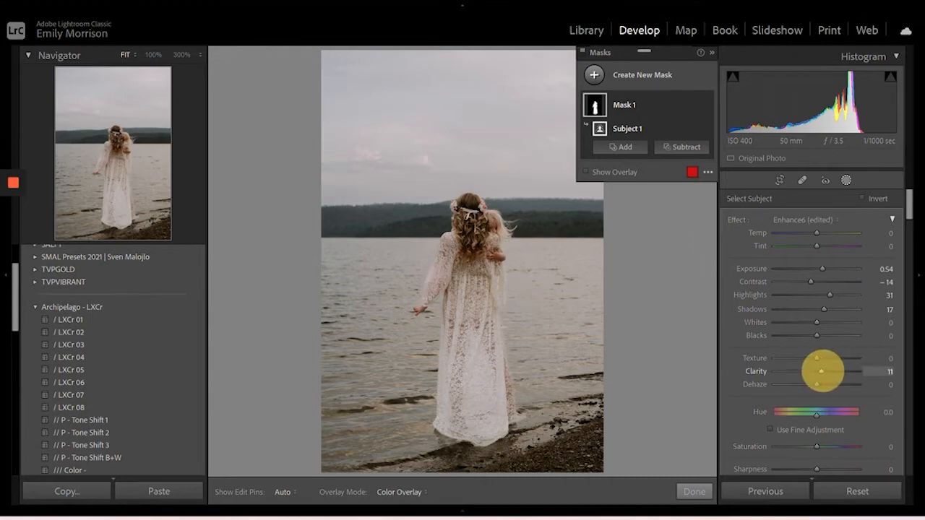
drag(810, 281, 819, 282)
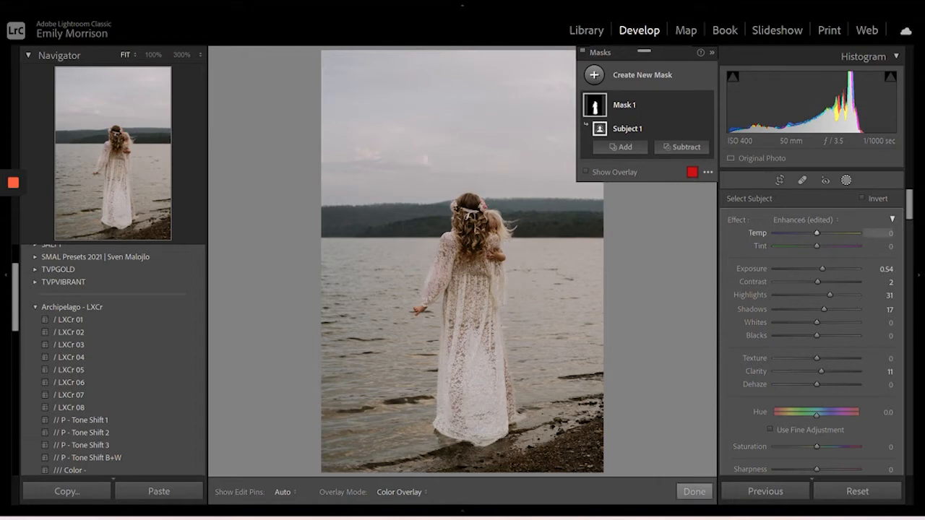
click(817, 233)
drag(816, 233, 811, 233)
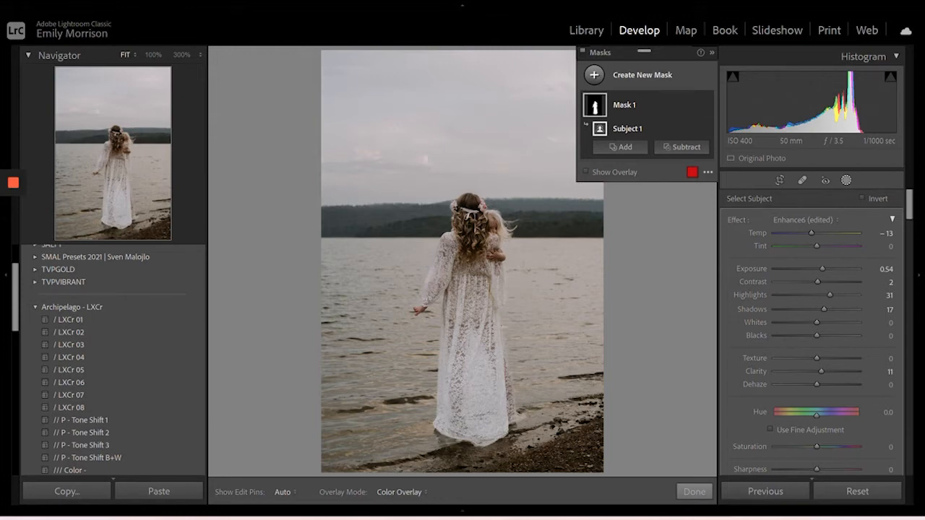
Add a second mask that selects the sky
click(593, 75)
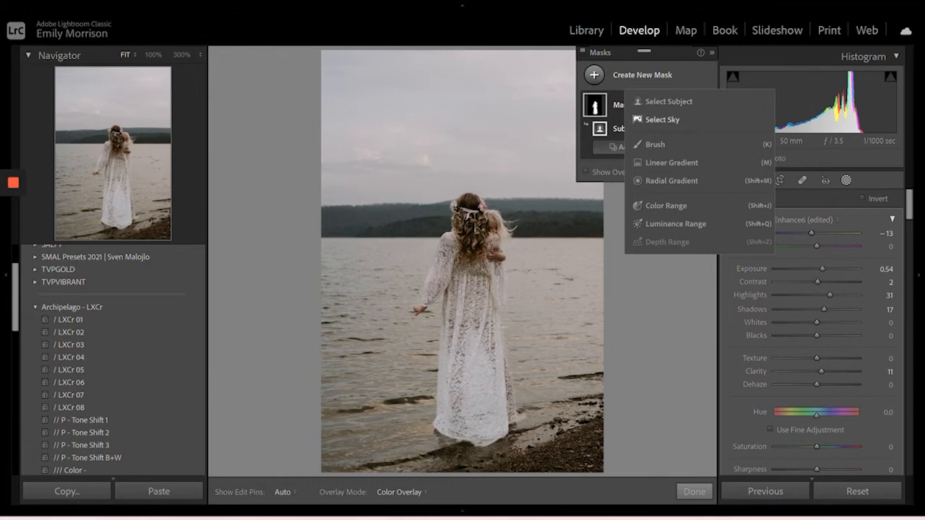
click(662, 119)
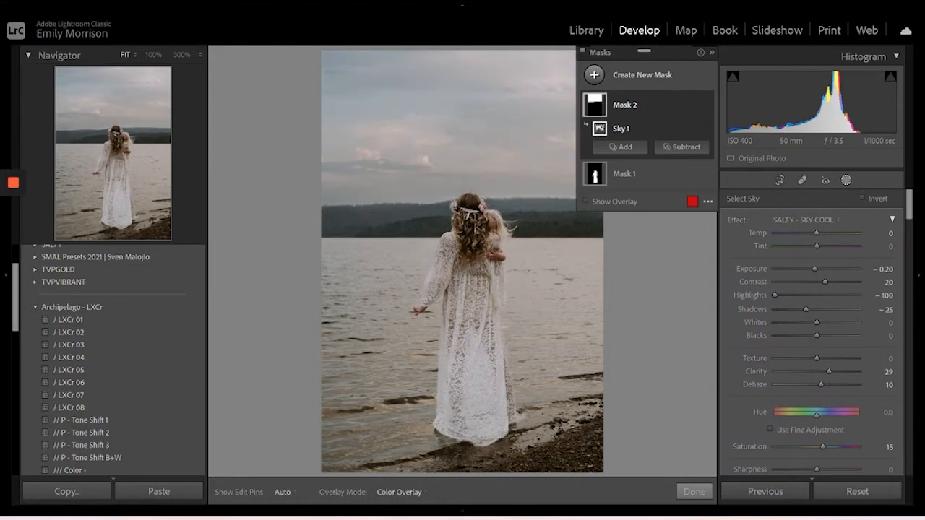
Try the SALTY - SKY MOODY effect on the sky mask, and switch it back to SALTY - SKY COOL
click(802, 220)
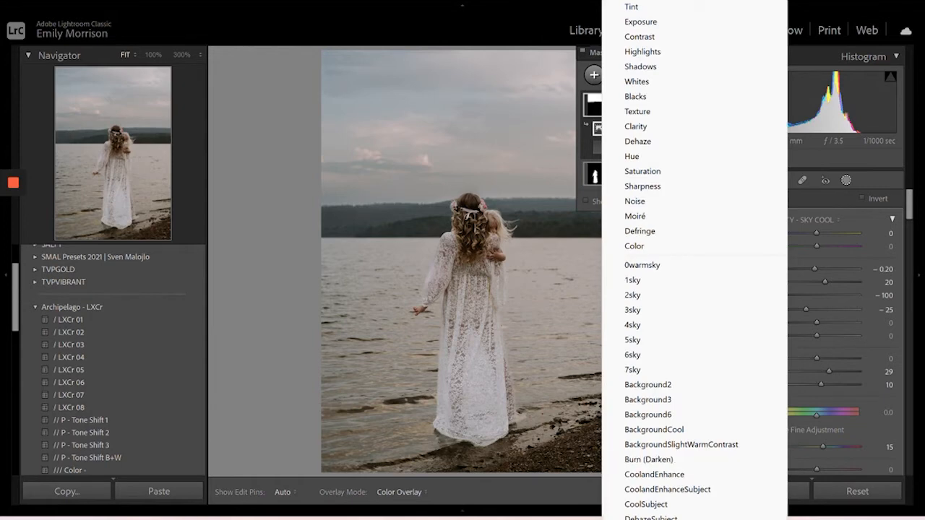
scroll(694, 260, down, 1)
scroll(693, 261, down, 5)
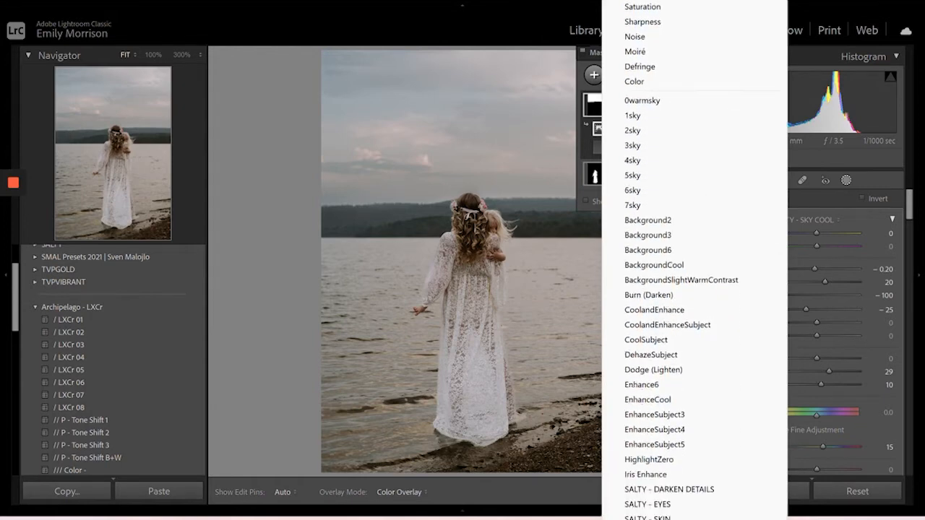
scroll(694, 260, down, 2)
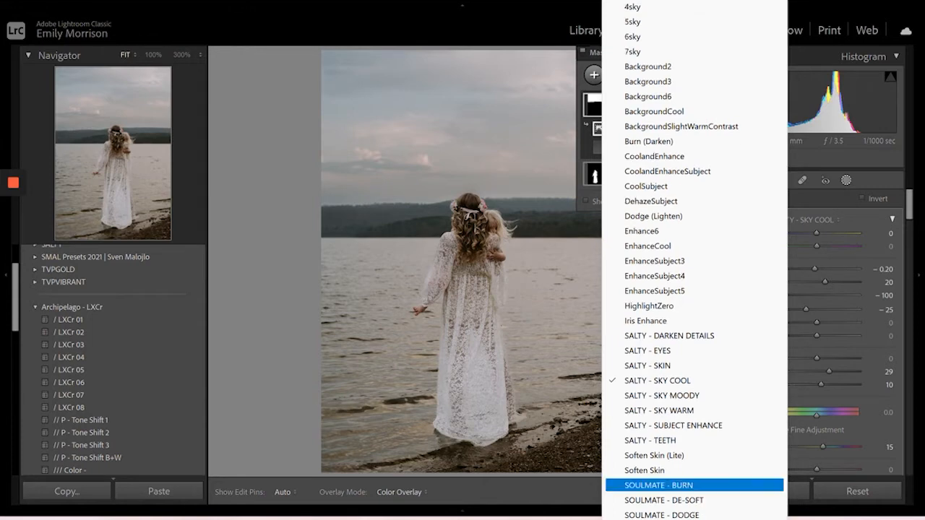
click(678, 395)
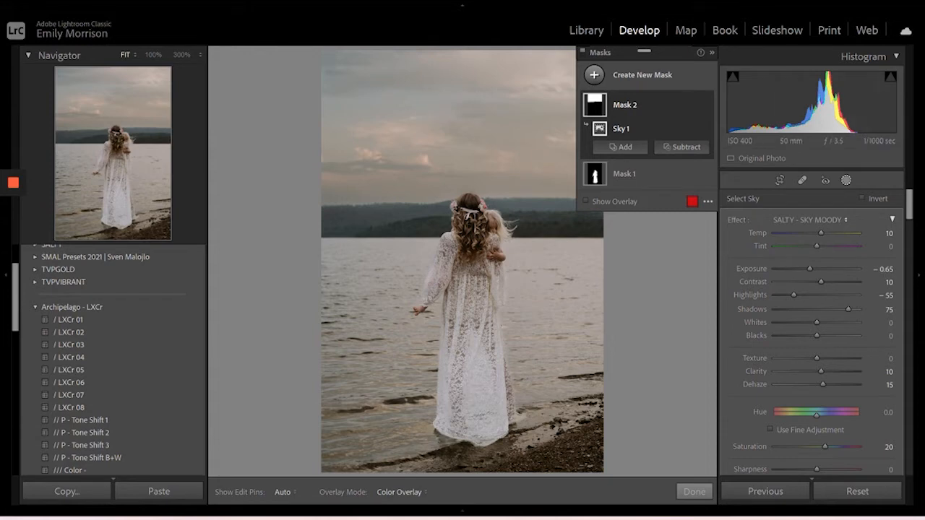
click(808, 219)
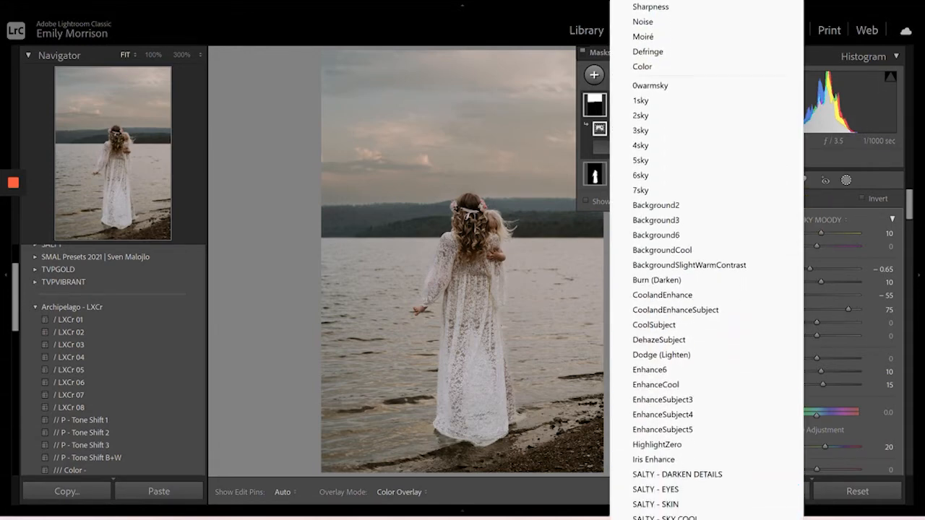
click(668, 441)
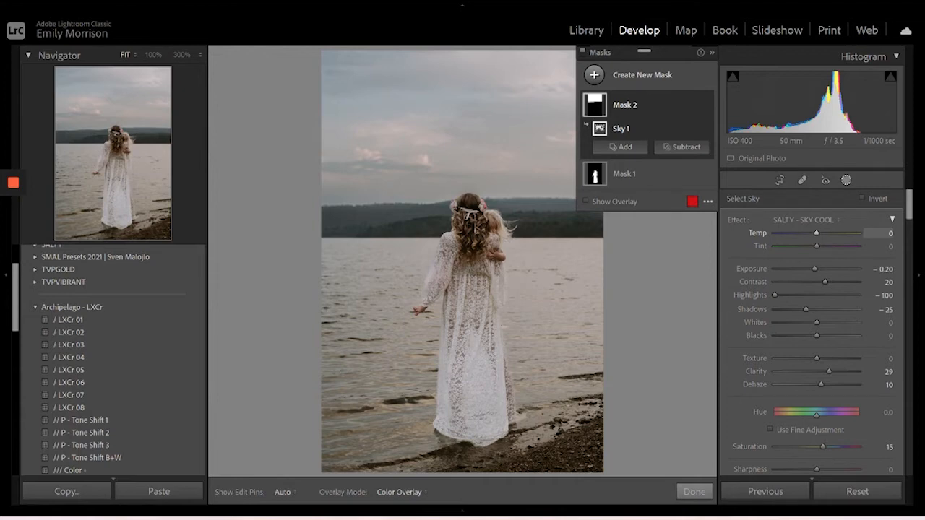
Warm the sky mask slightly to Temp 2, finish masking, and compare the photo with its unedited version
click(816, 232)
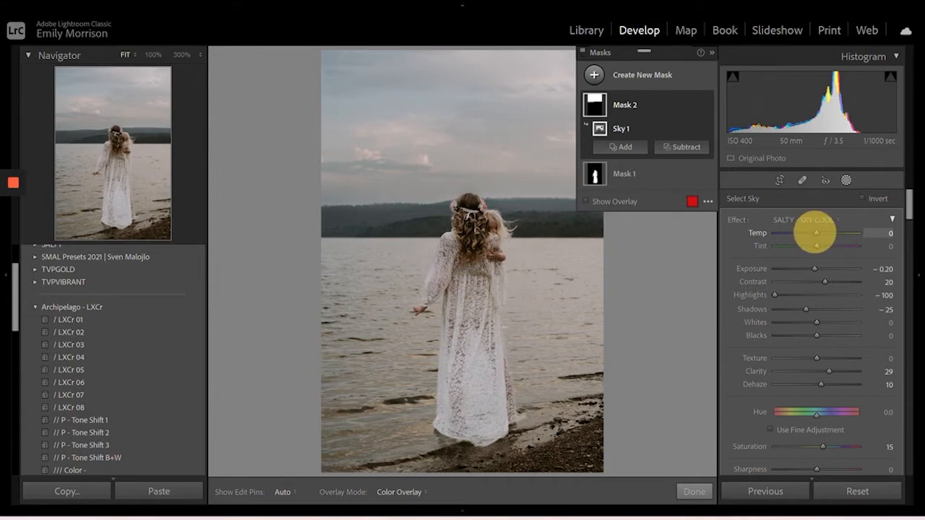
drag(815, 233, 818, 233)
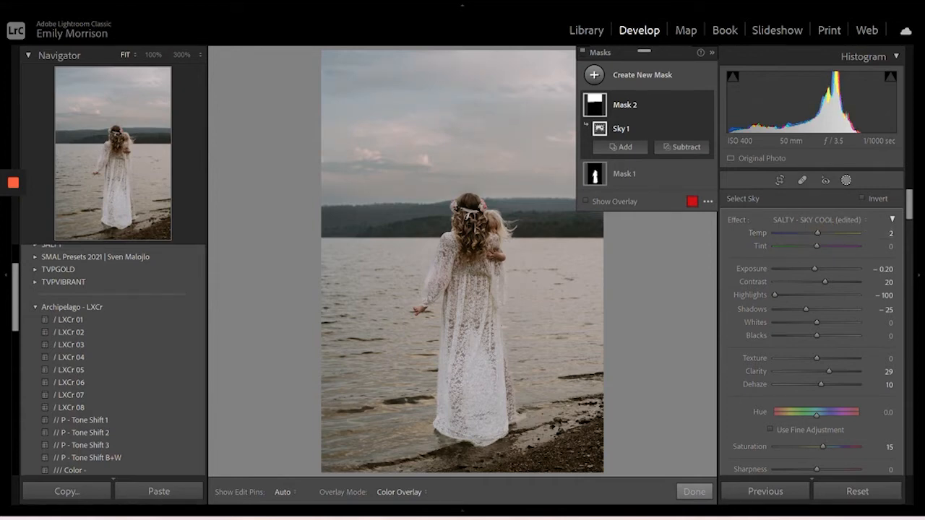
click(690, 490)
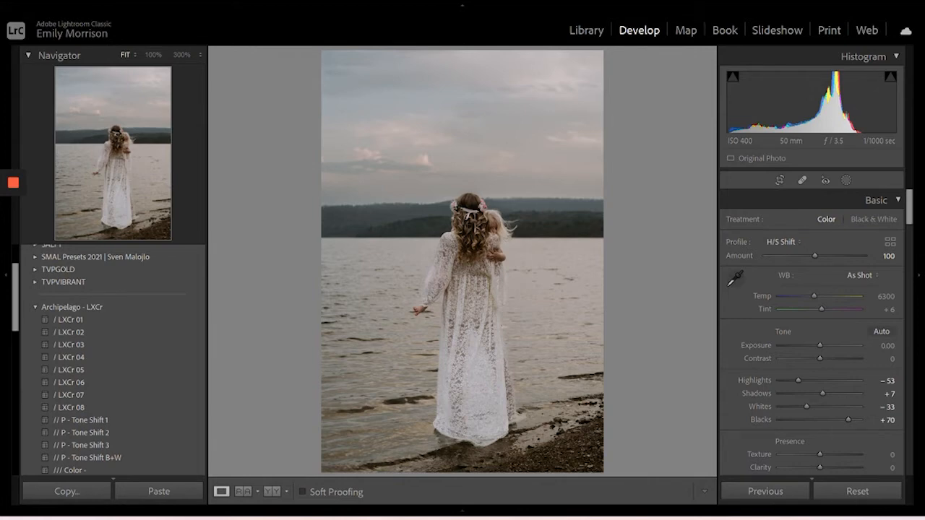
key(backslash)
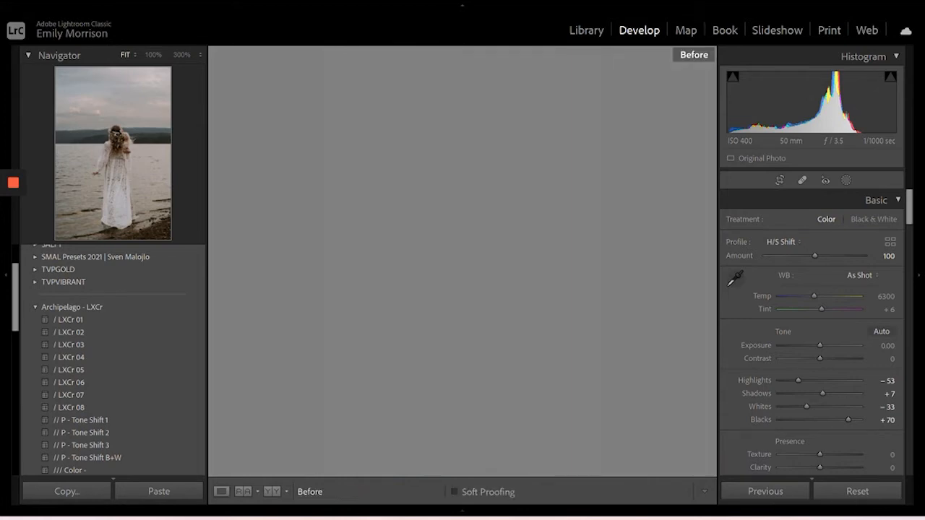
key(backslash)
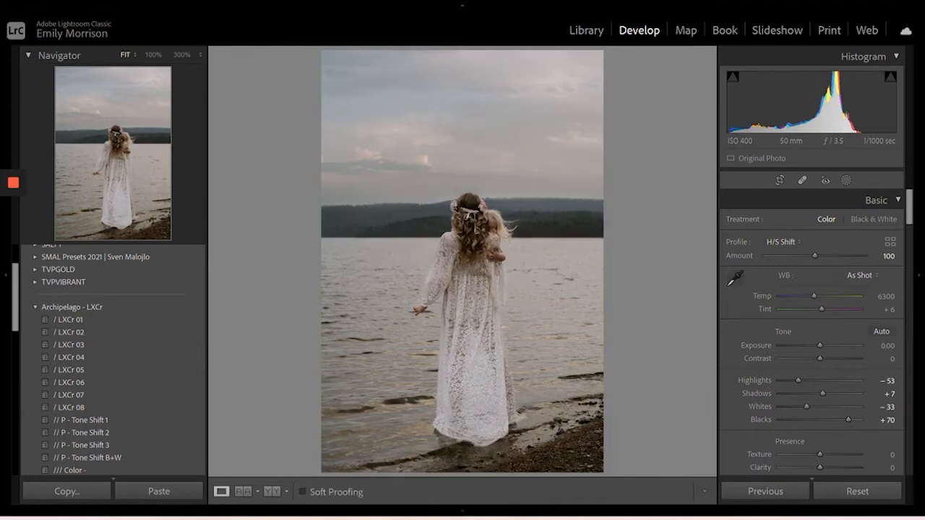
Show the filmstrip and open the edited photo _DSC5422.ARW in Photoshop
key(F6)
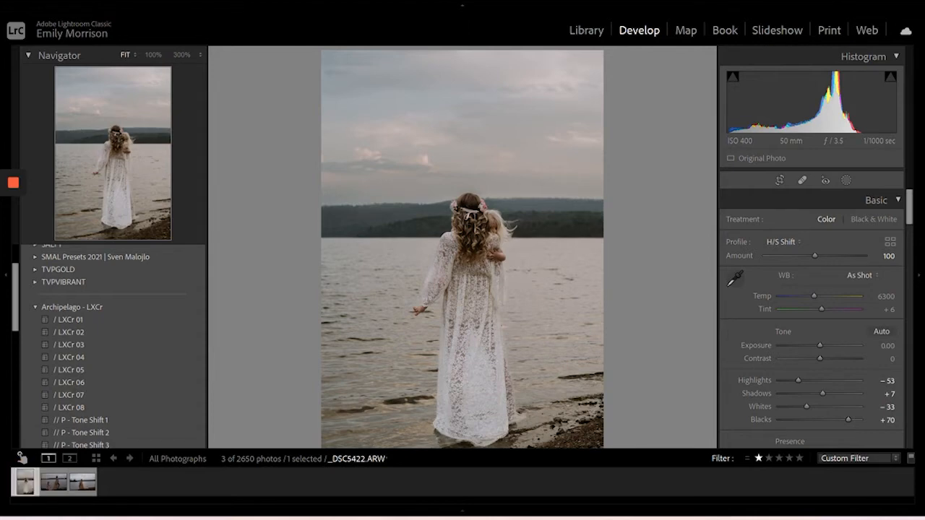
key(F6)
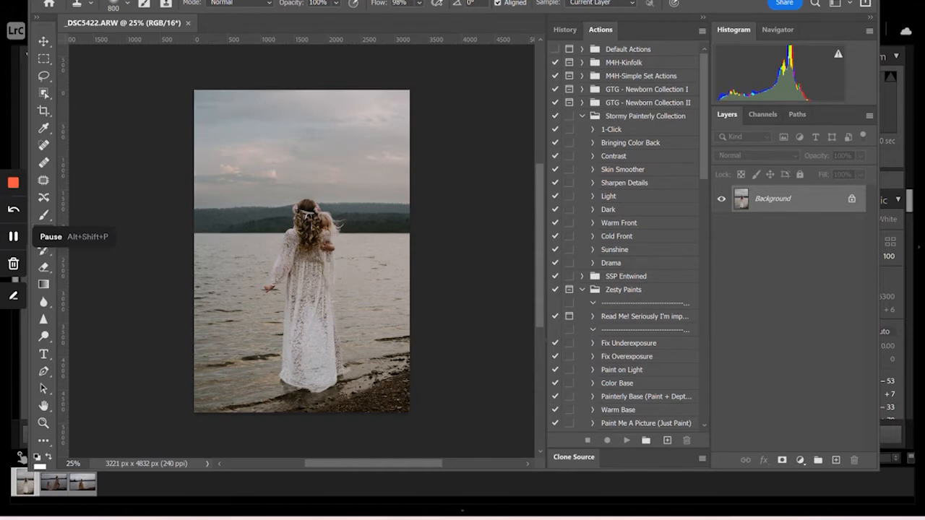
key(s)
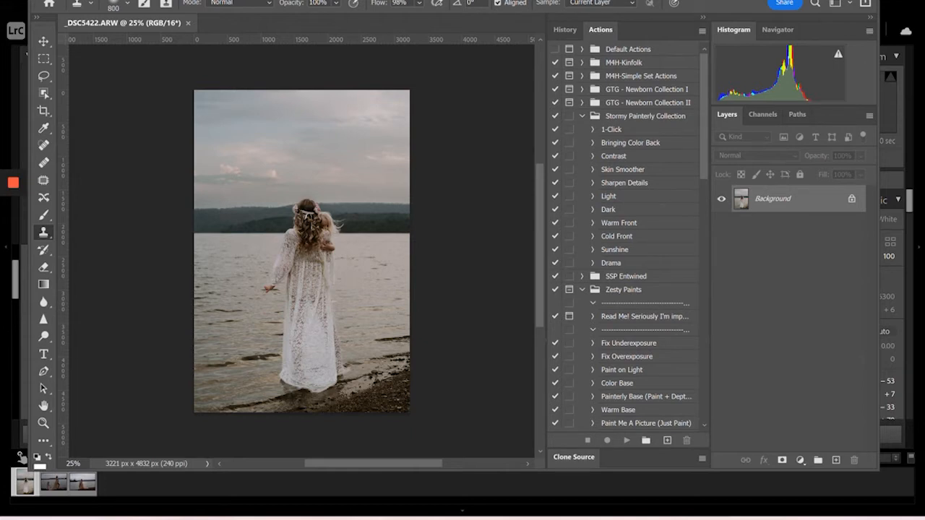
Run the 1-Click action from the Stormy Painterly Collection on the photo and inspect the result at 50% zoom
click(632, 131)
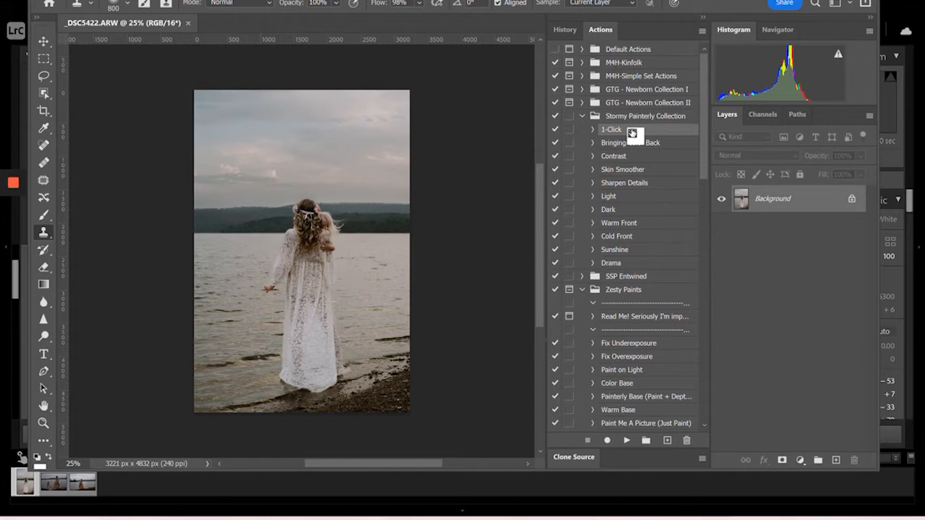
click(627, 440)
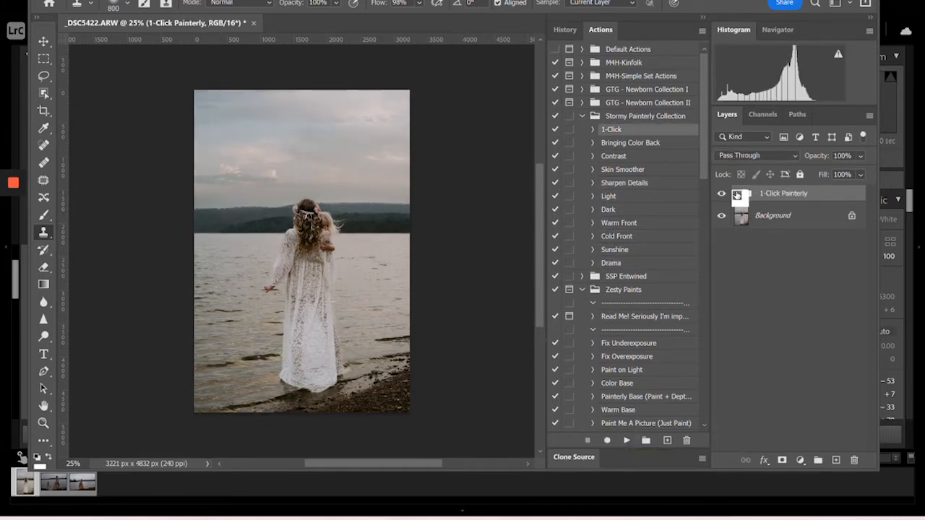
key(ctrl+plus)
key(ctrl+plus)
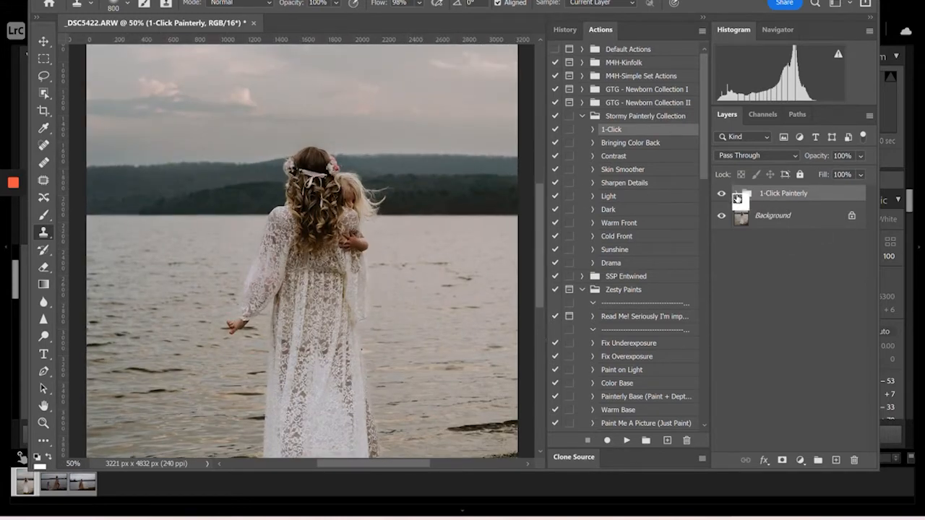
Show the Light layer in the 1-Click Painterly group and paint its mask over the woman's and child's upper bodies with a 200 px brush
click(737, 195)
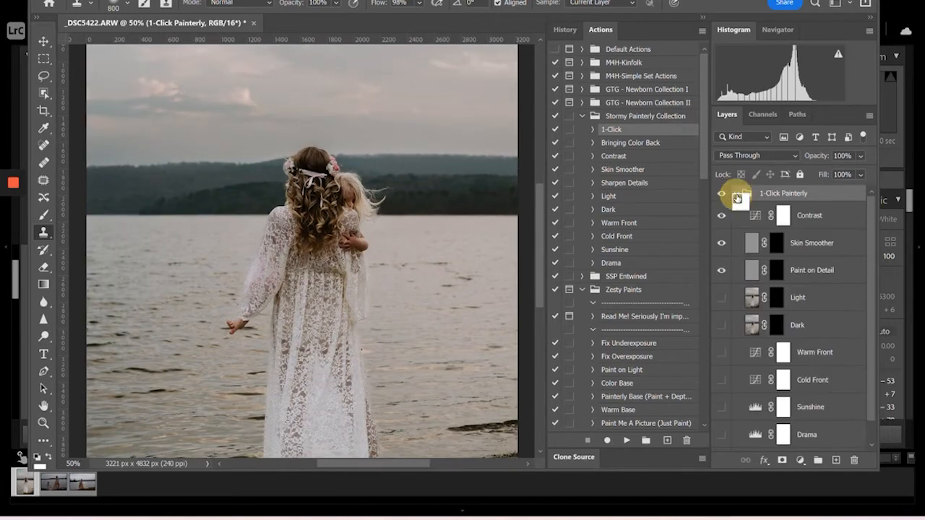
click(724, 297)
click(775, 299)
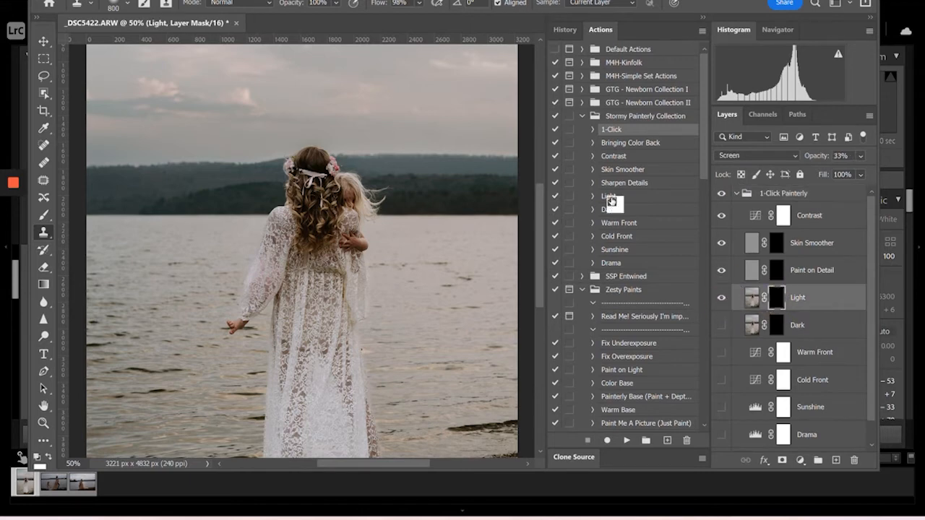
click(43, 214)
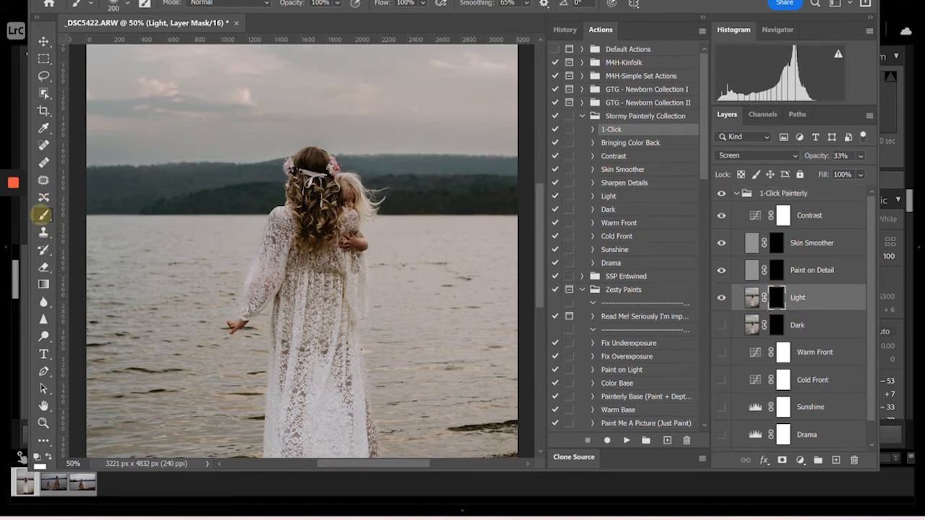
mouse_move(352, 204)
mouse_down()
mouse_move(344, 242)
mouse_move(353, 189)
mouse_move(349, 244)
mouse_move(359, 246)
mouse_move(340, 240)
mouse_move(340, 254)
mouse_move(321, 167)
mouse_move(308, 157)
mouse_move(302, 203)
mouse_move(316, 246)
mouse_move(320, 174)
mouse_move(303, 264)
mouse_move(301, 232)
mouse_move(285, 222)
mouse_move(260, 292)
mouse_move(305, 253)
mouse_move(260, 270)
mouse_up()
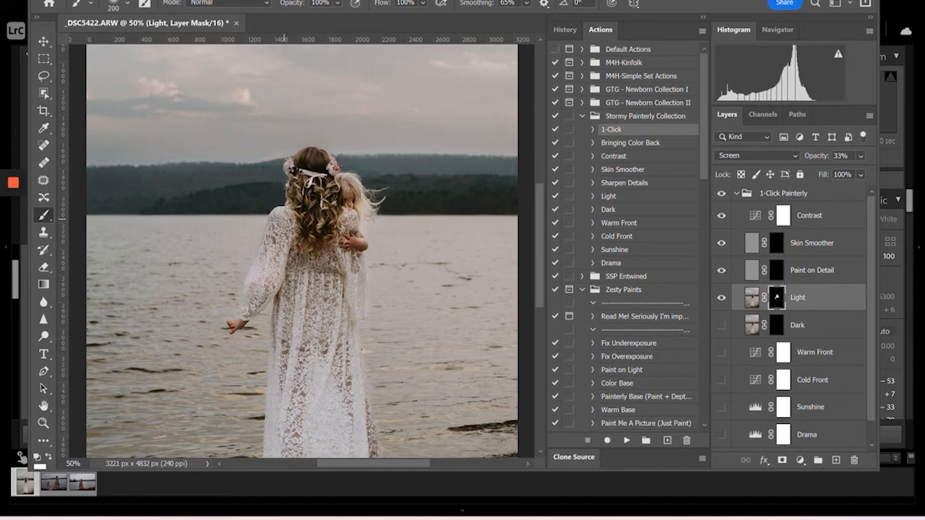
mouse_move(282, 216)
mouse_down()
mouse_move(270, 263)
mouse_move(278, 235)
mouse_move(292, 234)
mouse_move(287, 348)
mouse_move(312, 259)
mouse_move(310, 289)
mouse_move(333, 343)
mouse_move(321, 236)
mouse_move(330, 293)
mouse_move(232, 329)
mouse_move(288, 246)
mouse_move(276, 331)
mouse_up()
Reduce the brush size to 90 px and paint the Light mask over the child's arm and face
key(bracketleft)
key(bracketleft)
key(bracketleft)
key(bracketleft)
key(bracketleft)
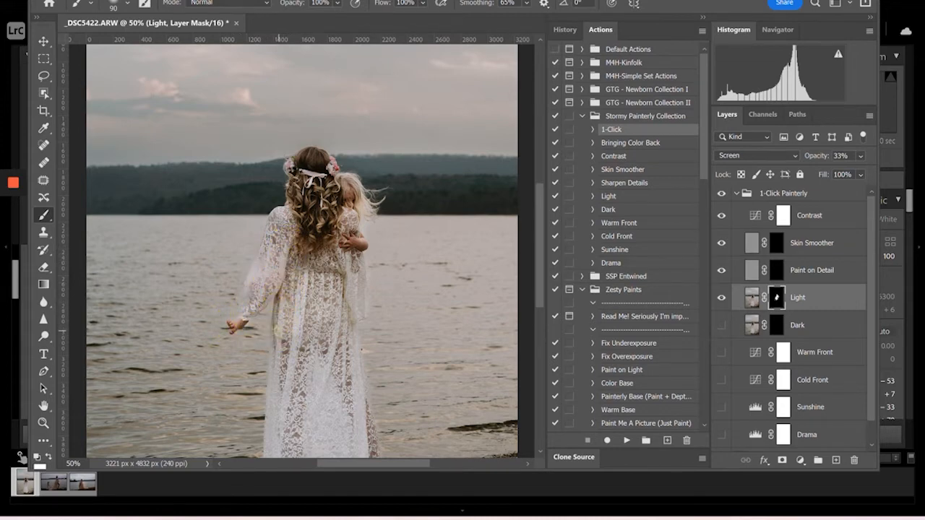
drag(353, 237, 349, 246)
mouse_move(352, 202)
mouse_down()
mouse_move(350, 210)
mouse_move(356, 188)
mouse_move(343, 177)
mouse_move(368, 208)
mouse_move(354, 211)
mouse_up()
Enlarge the brush to 300 px and paint the Light mask over the skirt of the lace dress down to the hem
key(bracketright)
key(bracketright)
key(bracketright)
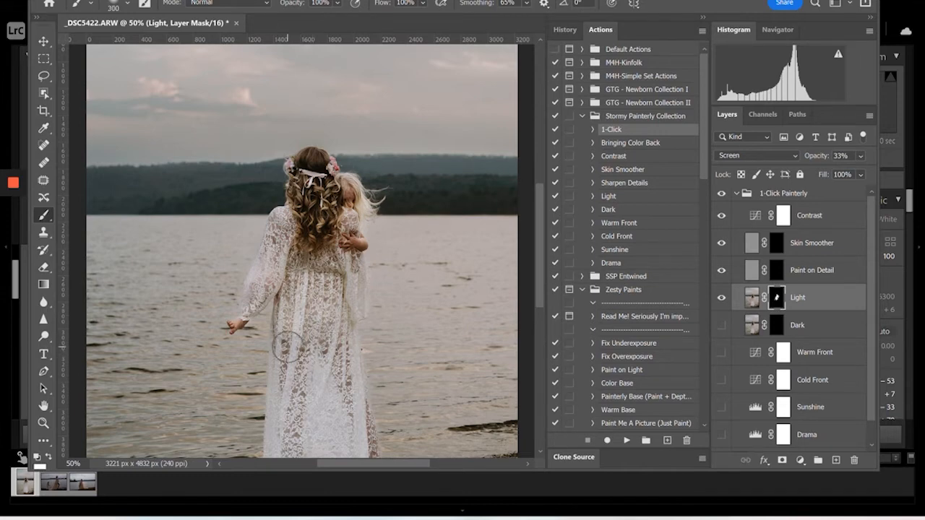
mouse_move(286, 348)
mouse_down()
mouse_move(301, 409)
mouse_move(292, 476)
mouse_move(332, 322)
mouse_move(332, 378)
mouse_move(362, 484)
mouse_move(345, 367)
mouse_move(332, 332)
mouse_move(349, 406)
mouse_move(317, 276)
mouse_move(314, 195)
mouse_move(297, 349)
mouse_up()
drag(538, 257, 538, 329)
mouse_move(367, 186)
mouse_down()
mouse_move(357, 265)
mouse_move(322, 271)
mouse_move(279, 250)
mouse_move(290, 63)
mouse_up()
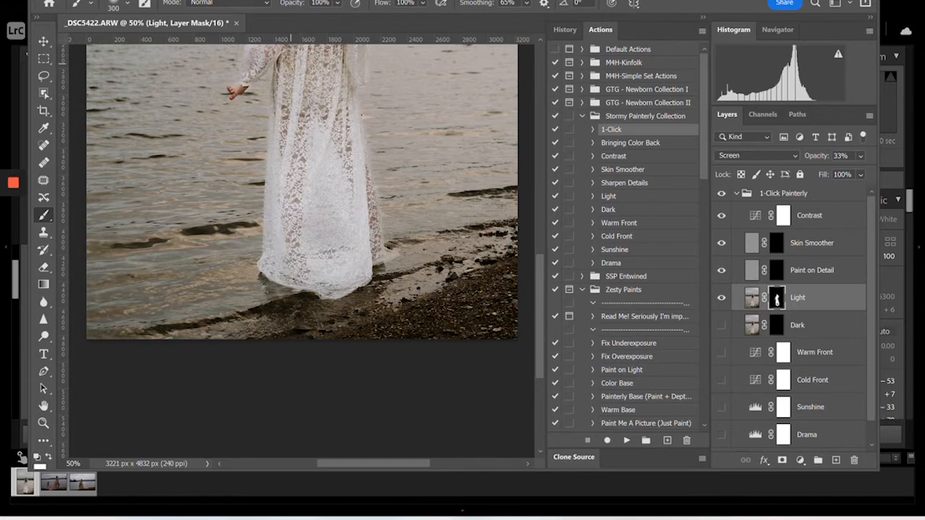
Soften the Light mask near the dress hem with a 600 px Eraser at 50% opacity
key(ctrl+minus)
key(ctrl+minus)
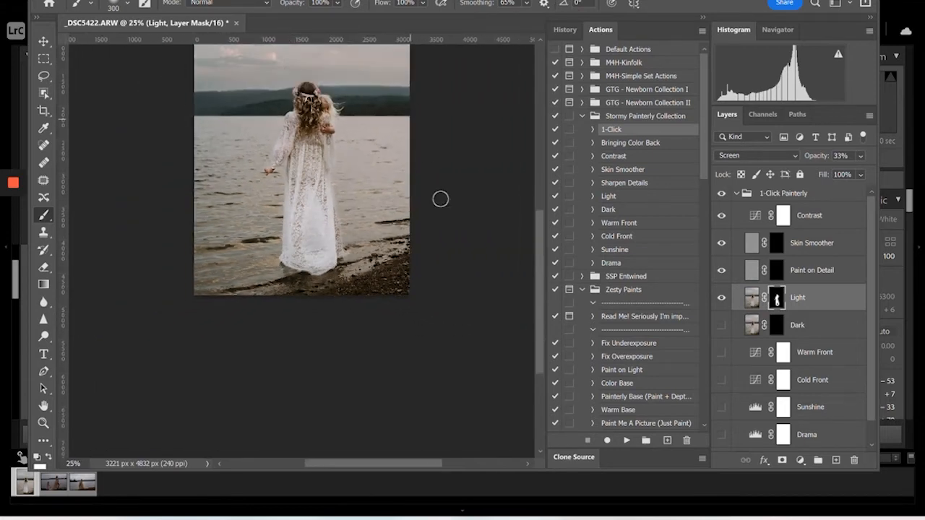
scroll(452, 238, up, 3)
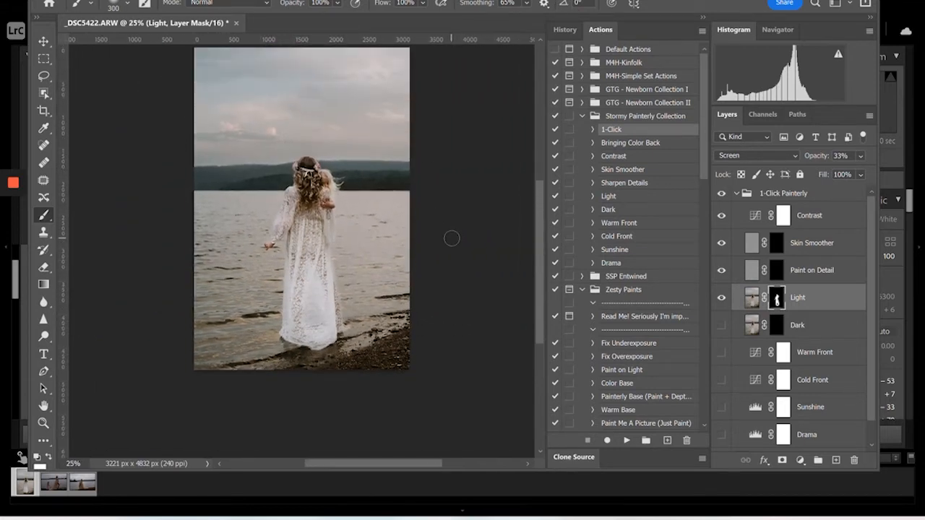
key(e)
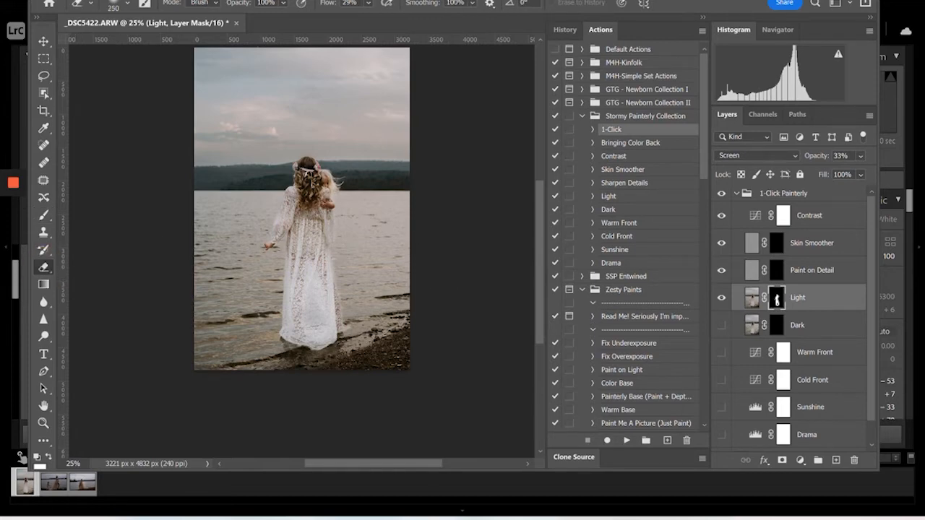
click(282, 3)
click(294, 17)
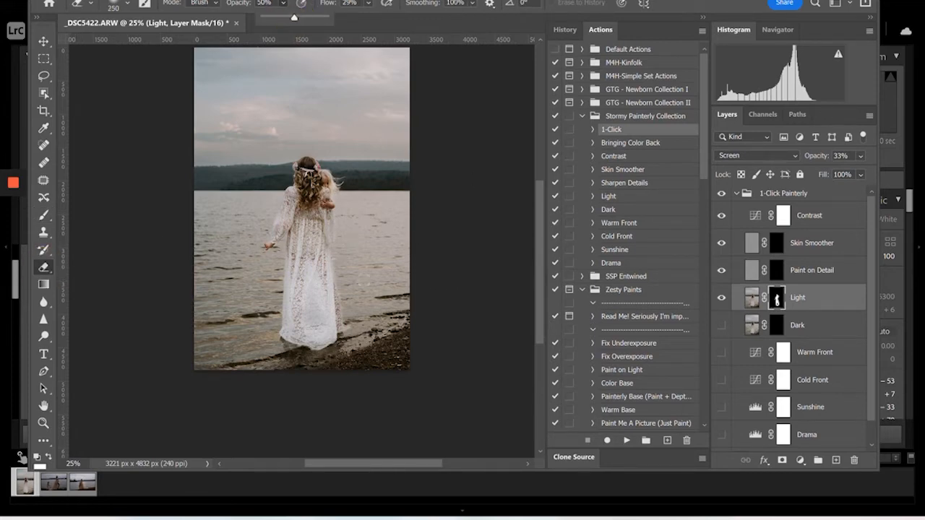
key(bracketright)
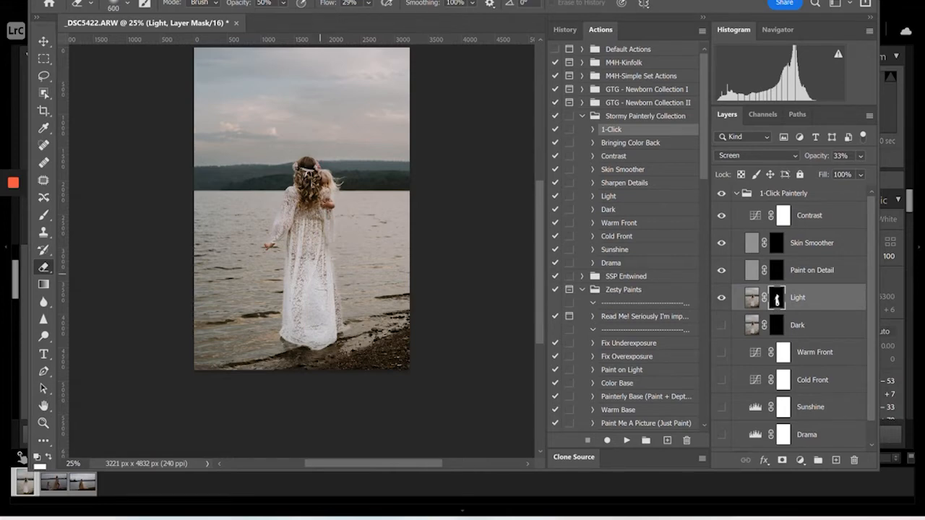
click(283, 377)
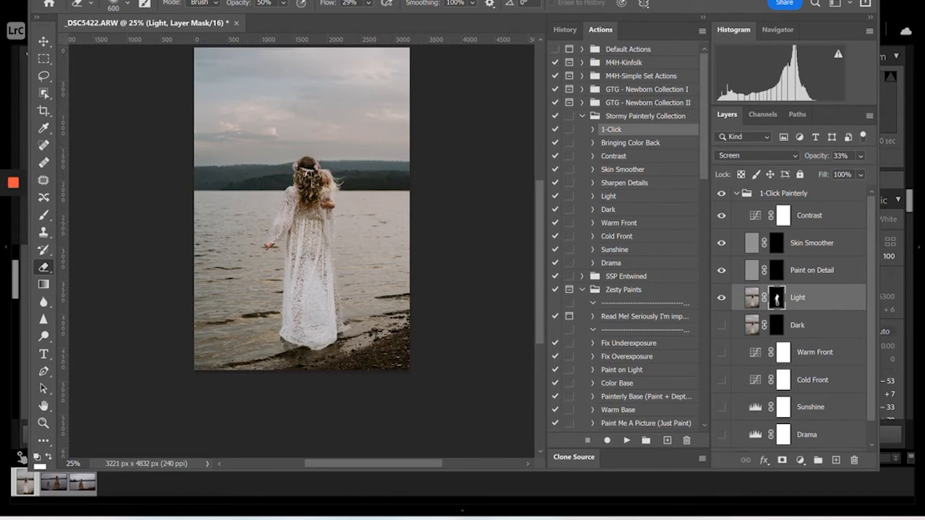
Erase more of the Light mask around the lower dress, first at 61% and finally at 86% eraser opacity
click(282, 3)
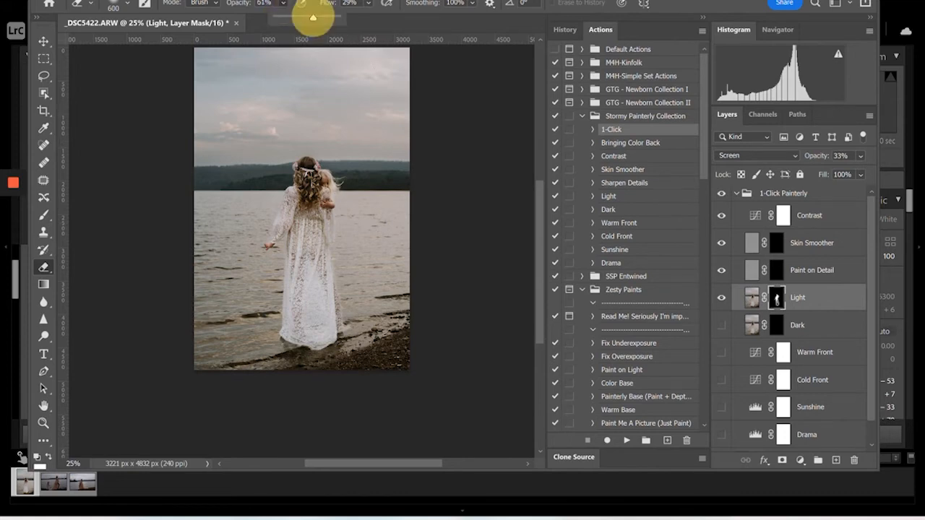
drag(307, 16, 313, 16)
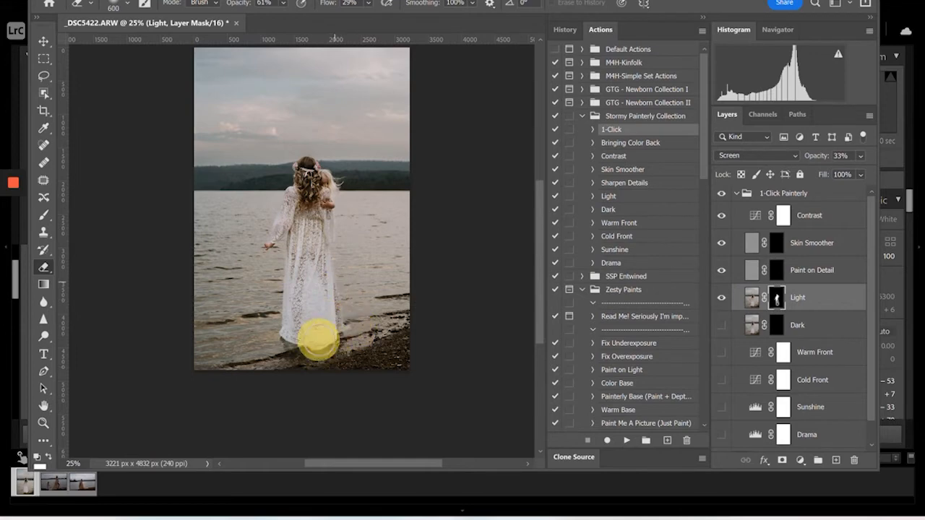
mouse_move(289, 349)
mouse_down()
mouse_move(293, 310)
mouse_move(310, 308)
mouse_move(320, 343)
mouse_move(317, 279)
mouse_move(295, 348)
mouse_move(327, 324)
mouse_up()
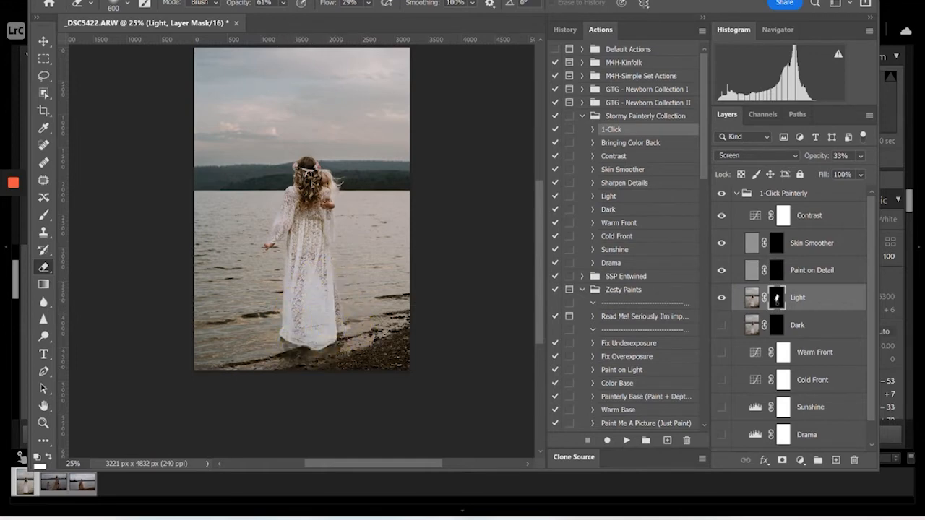
click(281, 3)
drag(311, 17, 326, 16)
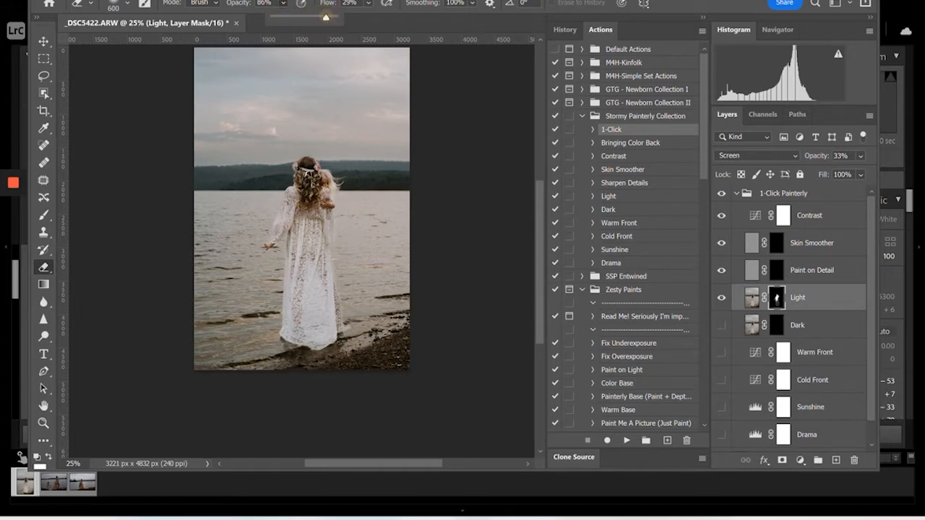
click(253, 345)
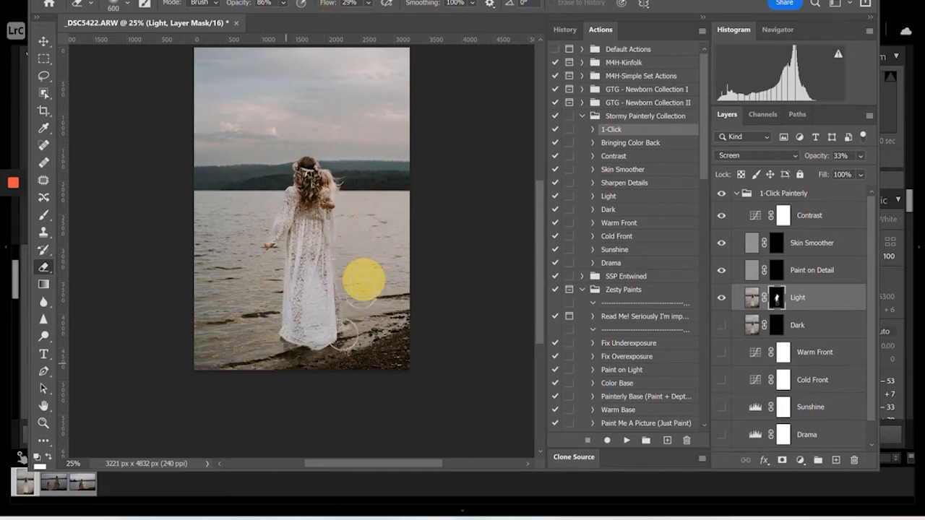
click(332, 354)
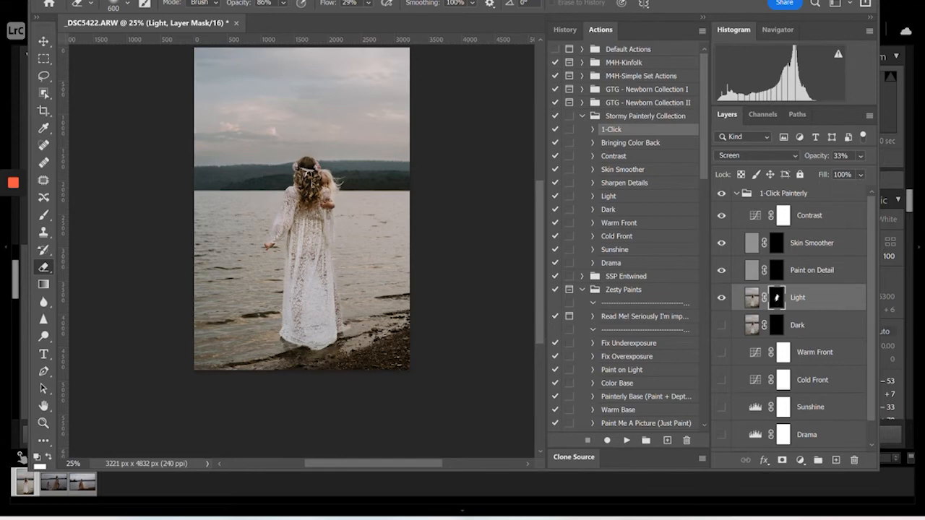
Raise the Light layer's opacity to 51% and compare the photo with and without that layer
click(859, 155)
click(826, 172)
drag(825, 171, 836, 171)
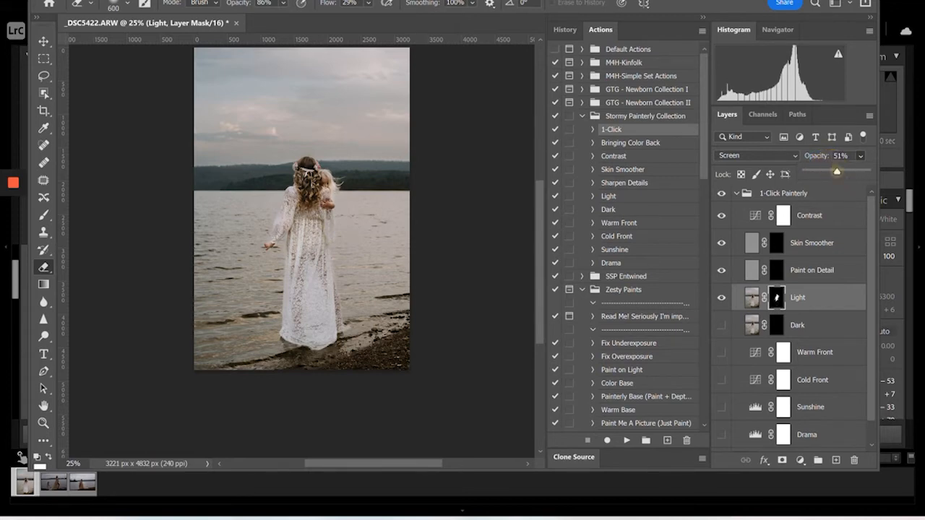
click(268, 219)
click(721, 299)
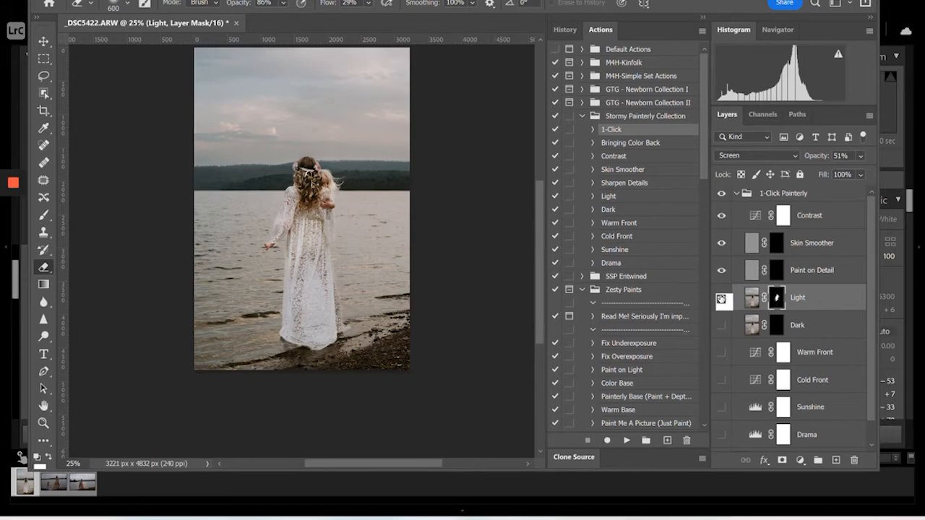
click(722, 298)
click(721, 299)
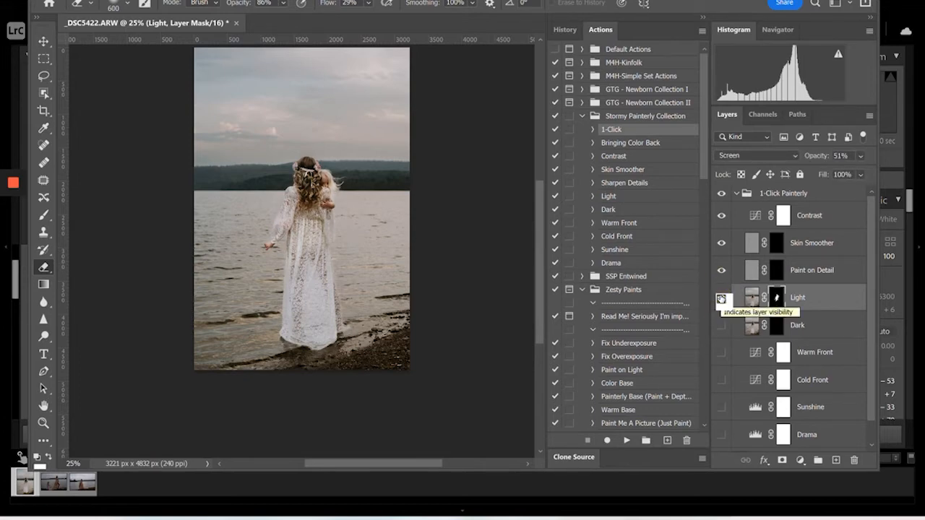
Show the Sunshine layer and set its opacity to 30%
click(867, 429)
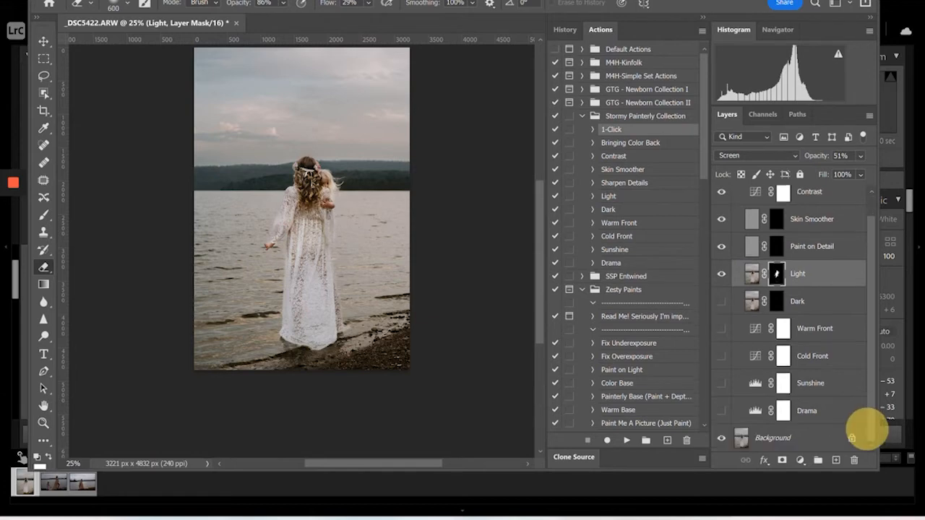
click(721, 383)
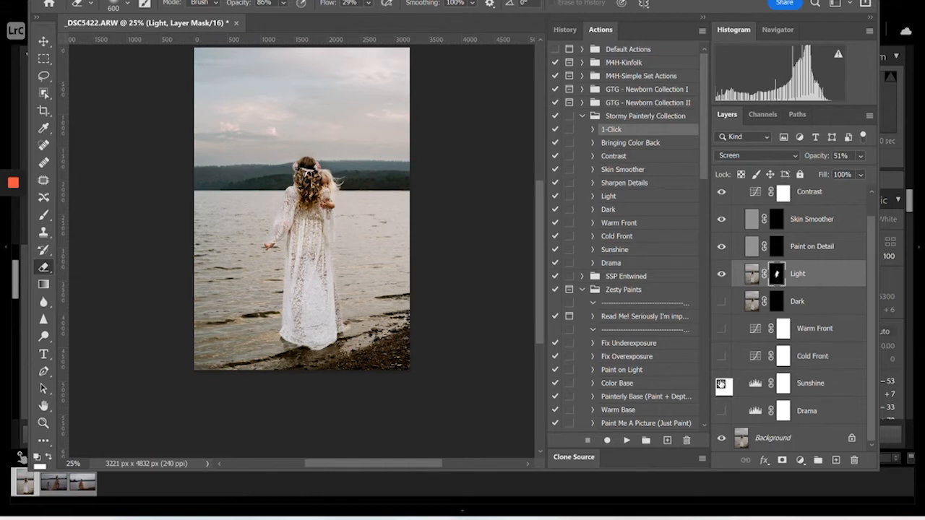
click(851, 382)
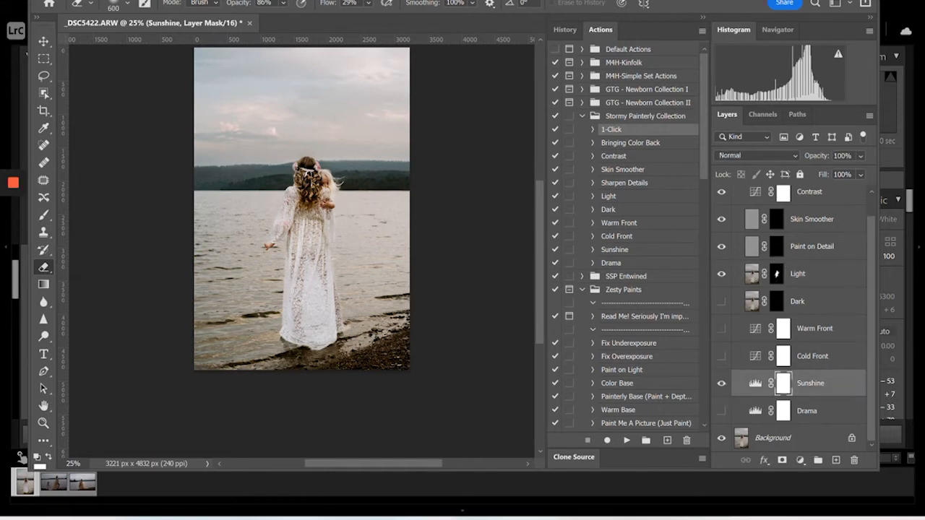
click(861, 156)
drag(867, 171, 824, 172)
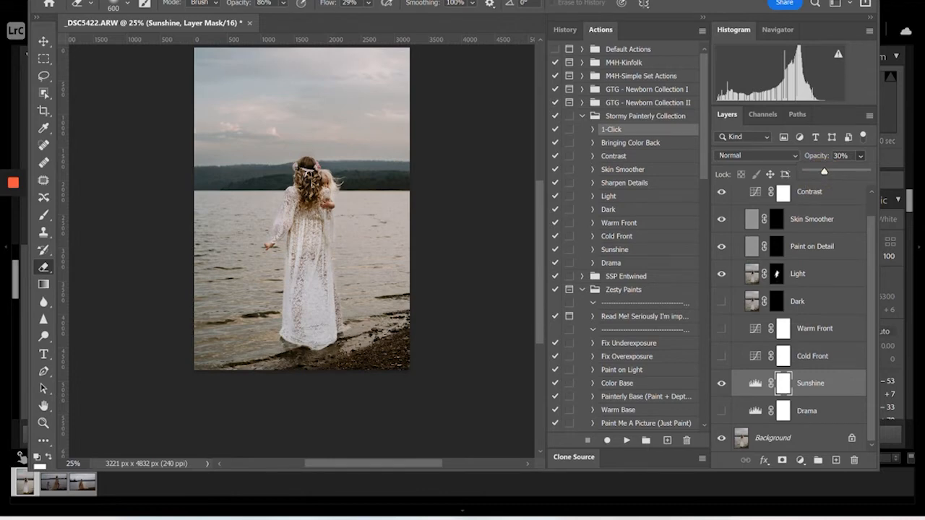
Show the Drama layer and set its opacity to 29%
click(722, 410)
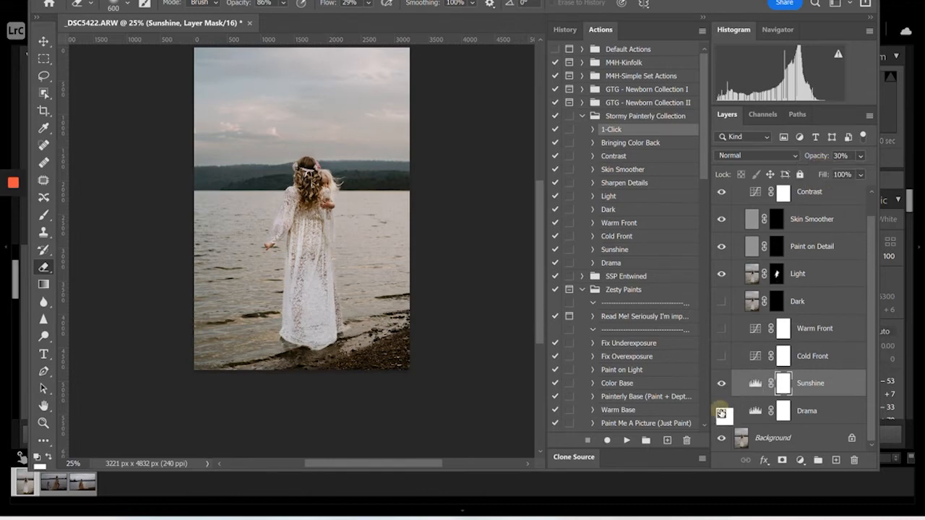
click(831, 412)
click(860, 155)
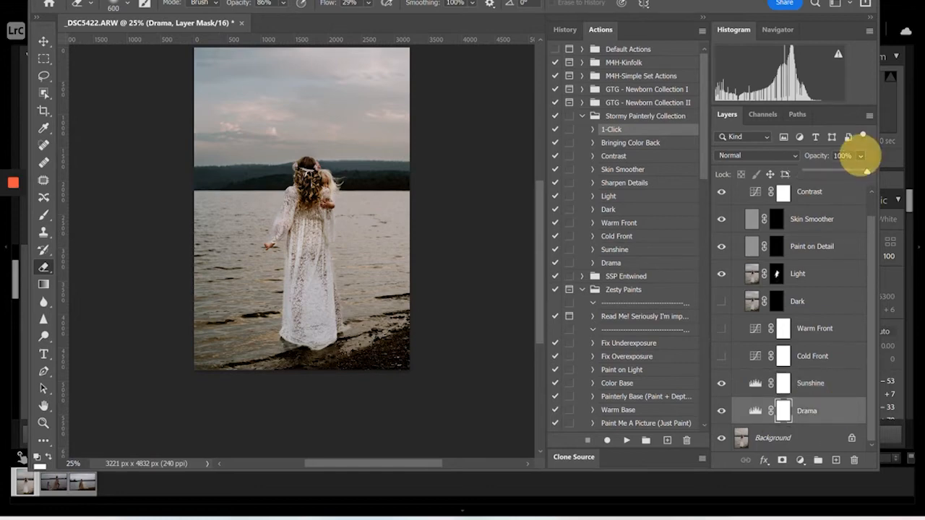
click(867, 172)
drag(867, 172, 823, 172)
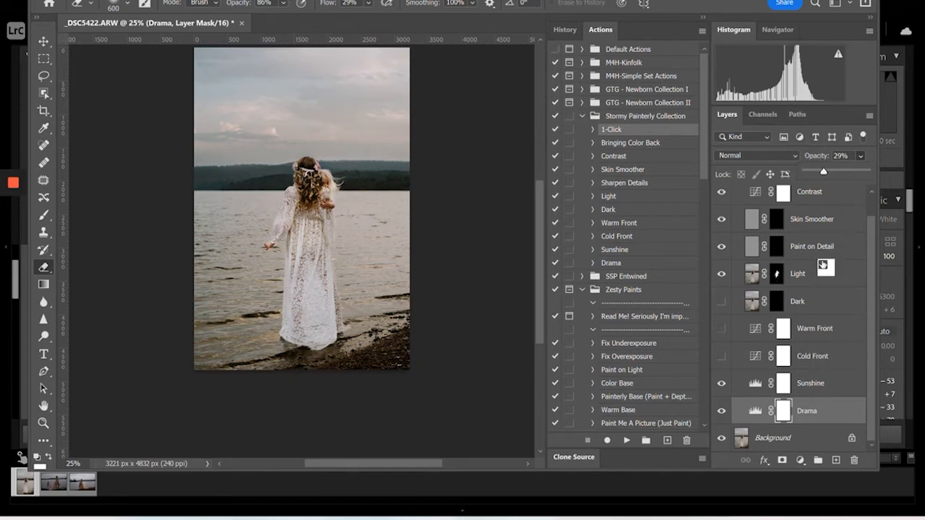
Paint the Paint on Detail mask over the hair, the dress and the distant hills with a 300 px brush
click(781, 250)
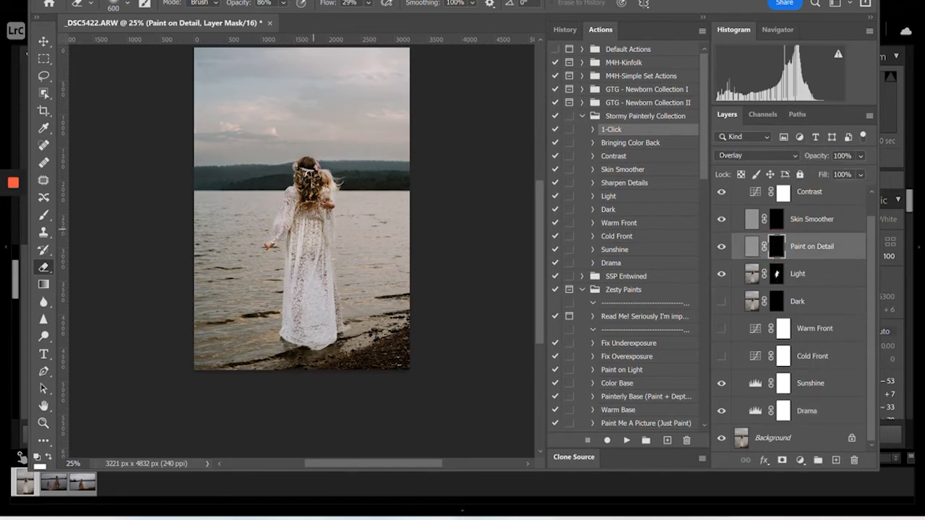
click(44, 214)
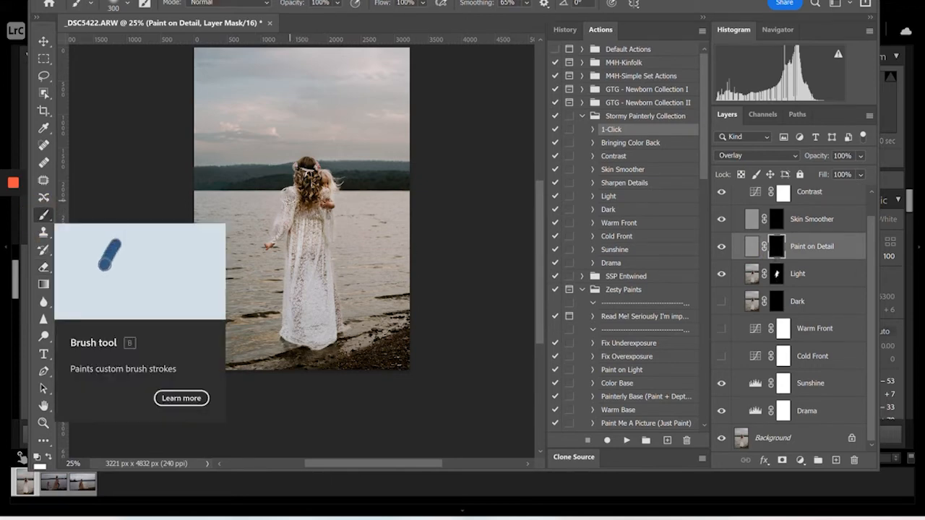
mouse_move(298, 194)
mouse_down()
mouse_move(252, 207)
mouse_move(258, 231)
mouse_move(295, 272)
mouse_move(300, 332)
mouse_move(313, 207)
mouse_move(331, 324)
mouse_move(319, 322)
mouse_up()
mouse_move(303, 173)
mouse_down()
mouse_move(304, 195)
mouse_move(311, 168)
mouse_move(337, 181)
mouse_move(330, 169)
mouse_move(320, 161)
mouse_move(338, 185)
mouse_move(321, 189)
mouse_up()
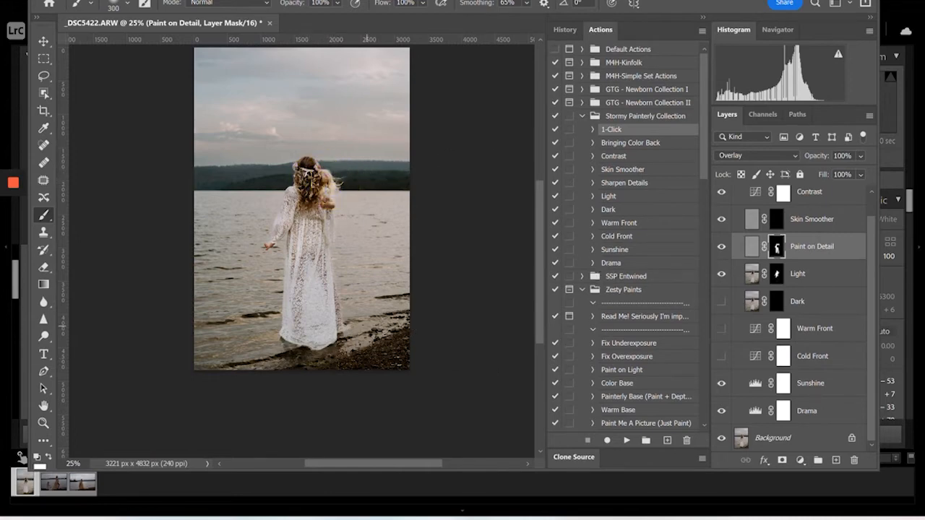
mouse_move(316, 339)
mouse_down()
mouse_move(323, 272)
mouse_move(333, 223)
mouse_move(321, 318)
mouse_move(331, 303)
mouse_move(315, 283)
mouse_move(303, 343)
mouse_move(297, 328)
mouse_move(308, 212)
mouse_up()
mouse_move(202, 174)
mouse_down()
mouse_move(276, 178)
mouse_move(185, 192)
mouse_up()
mouse_move(337, 168)
mouse_down()
mouse_move(415, 180)
mouse_move(329, 188)
mouse_up()
Compare the photo with and without the Paint on Detail layer, and collapse the 1-Click Painterly group
click(722, 247)
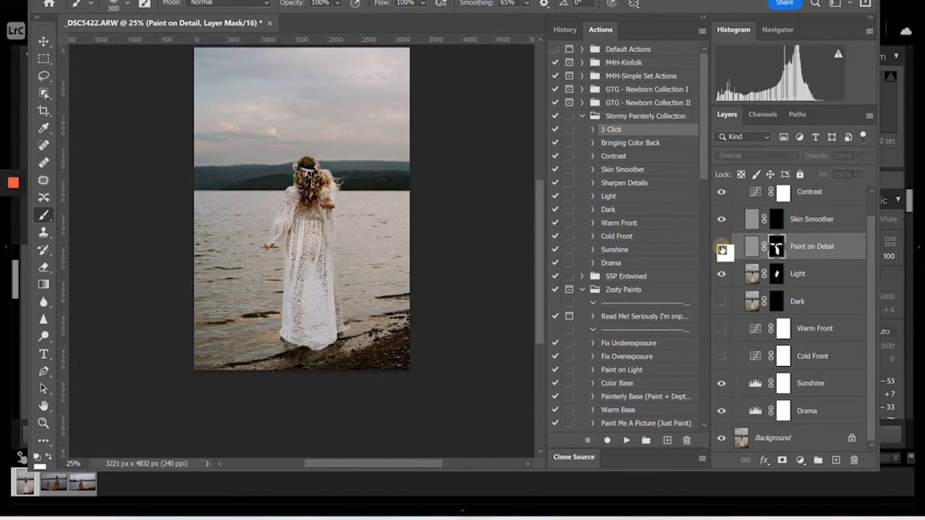
click(721, 248)
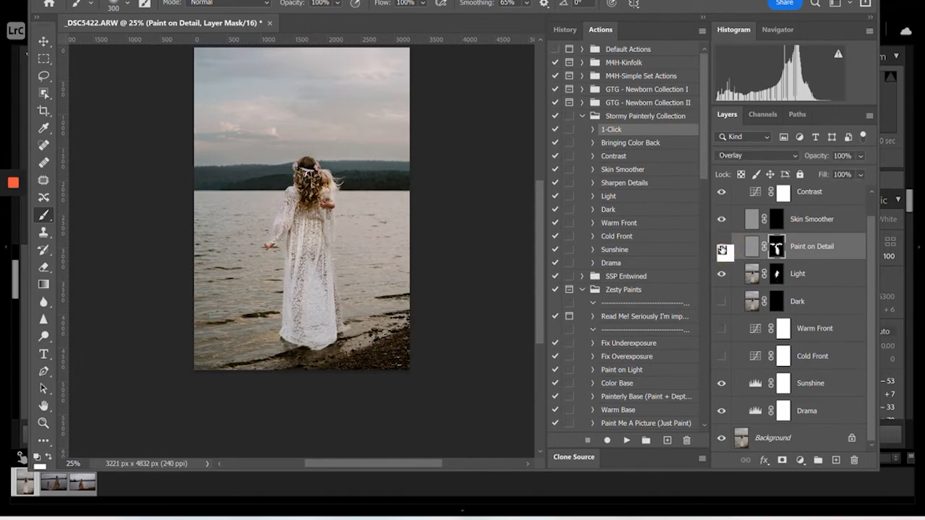
mouse_move(835, 246)
mouse_down()
mouse_move(833, 266)
mouse_move(820, 242)
mouse_move(736, 194)
mouse_up()
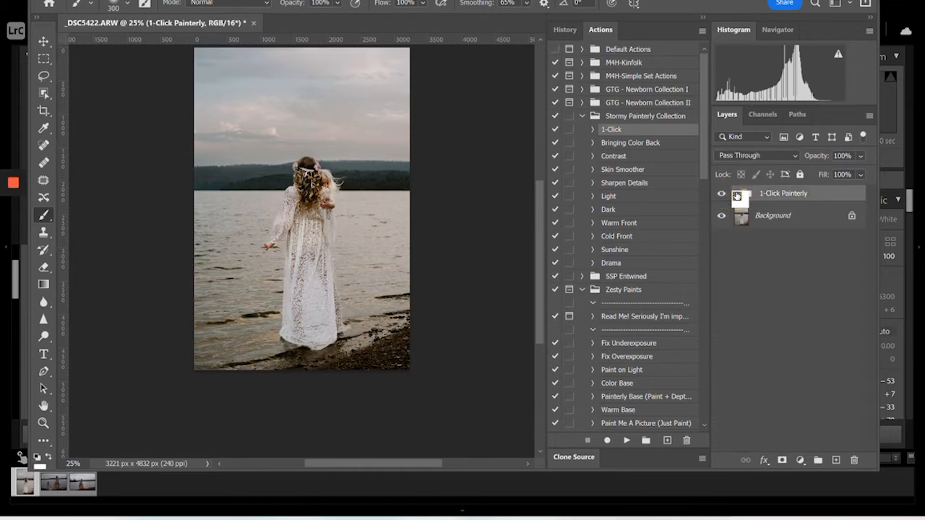
Compare the photo with and without the 1-Click Painterly group
click(721, 195)
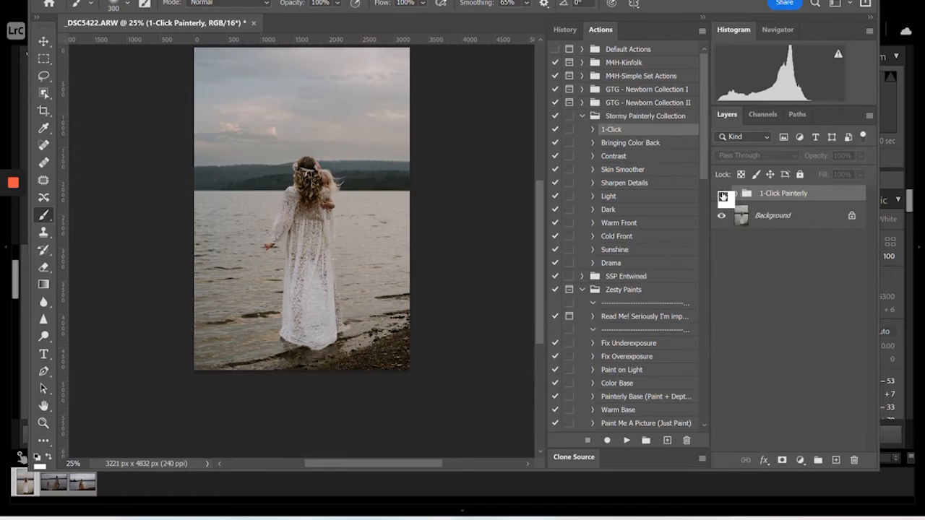
click(723, 196)
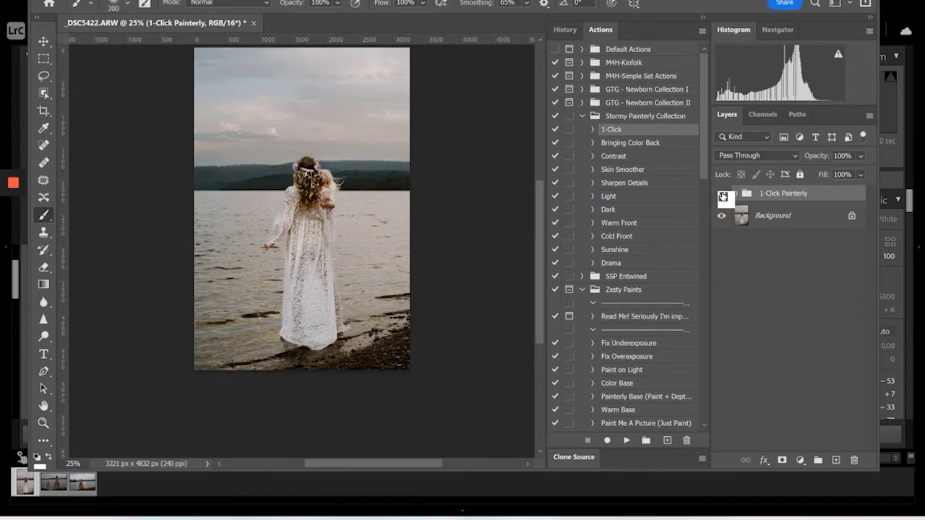
click(723, 196)
click(723, 196)
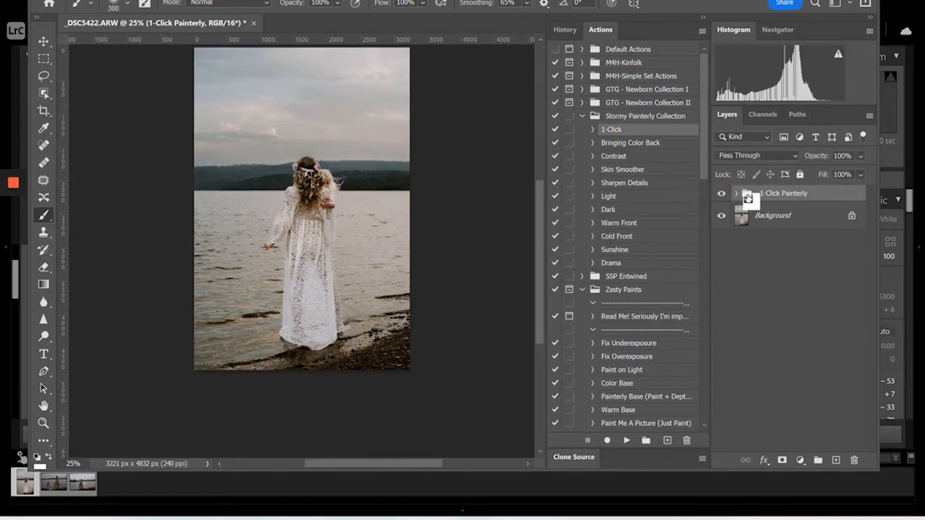
Expand the 1-Click Painterly group to review its layers, and merge all visible layers into the Background
click(737, 194)
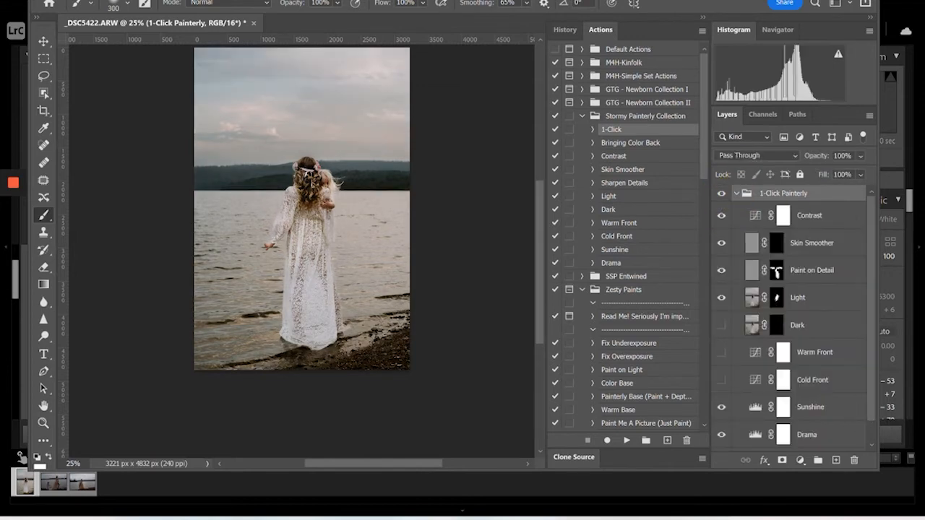
scroll(868, 425, down, 1)
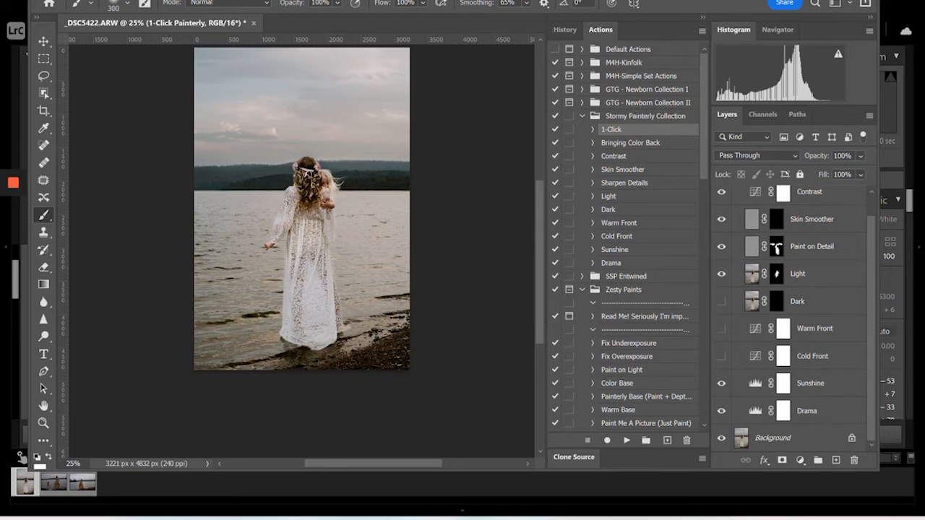
scroll(867, 202, up, 1)
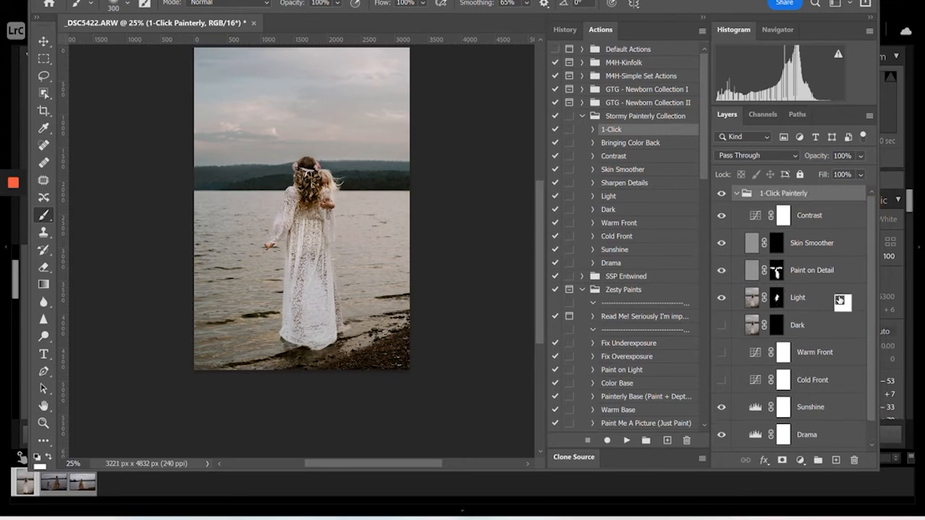
key(ctrl+shift+e)
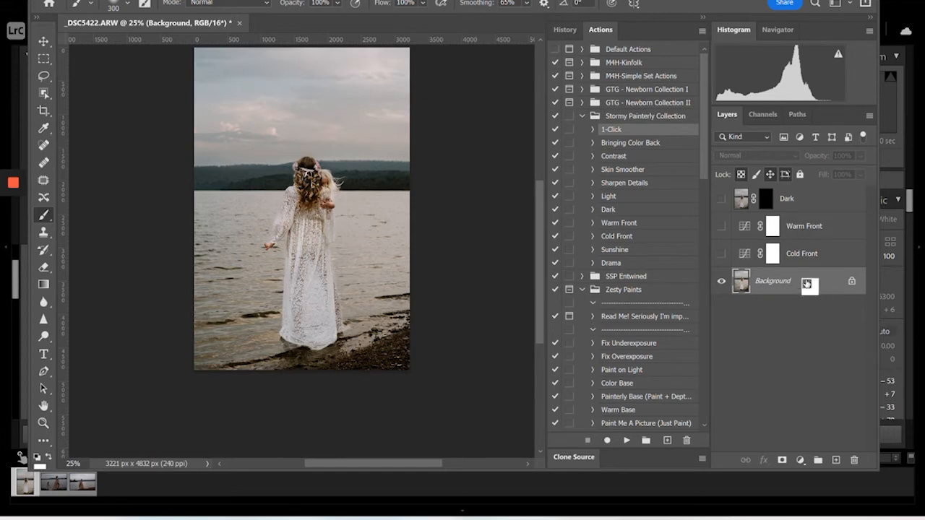
Duplicate the Background layer and open the Imagenomic Portraiture 3 filter on the copy
key(ctrl+j)
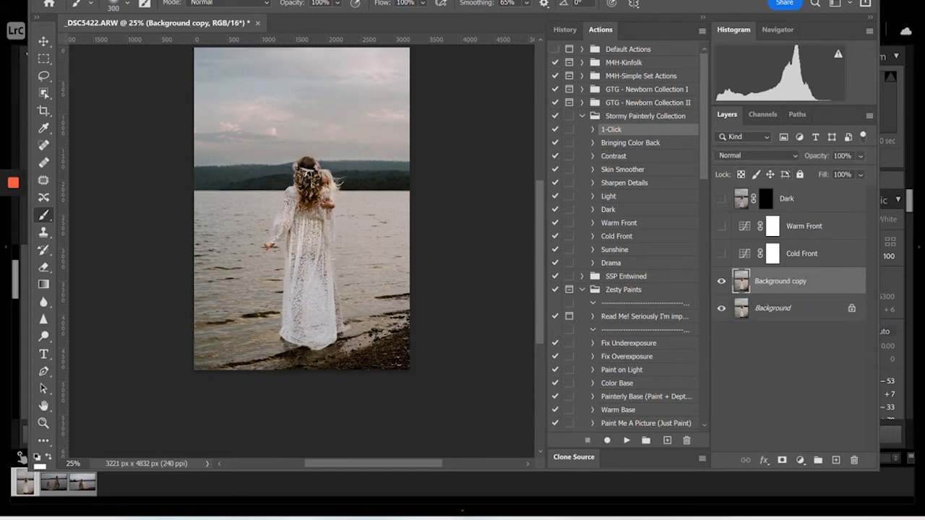
click(214, 0)
mouse_move(287, 260)
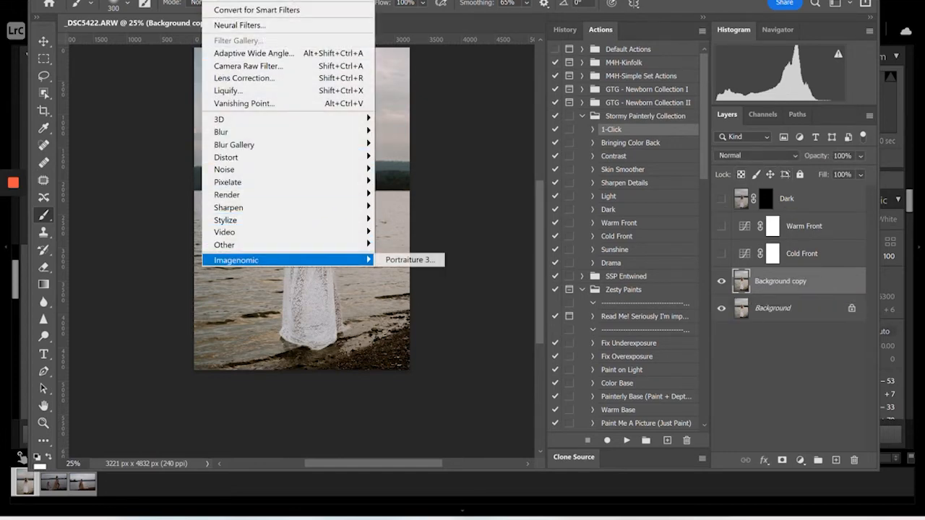
click(407, 260)
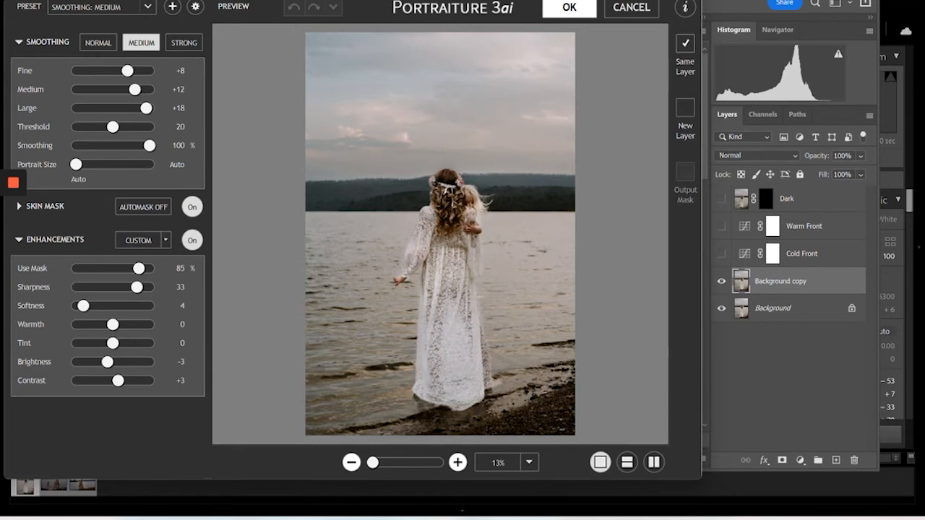
Set the Portraiture enhancement brightness to +2 with medium smoothing, and apply the filter to the same layer
click(340, 238)
click(107, 361)
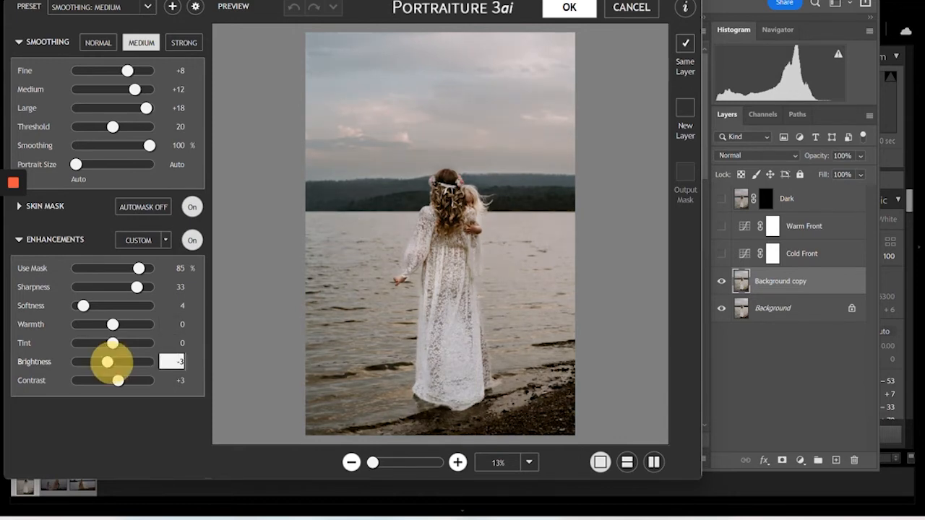
drag(107, 361, 113, 362)
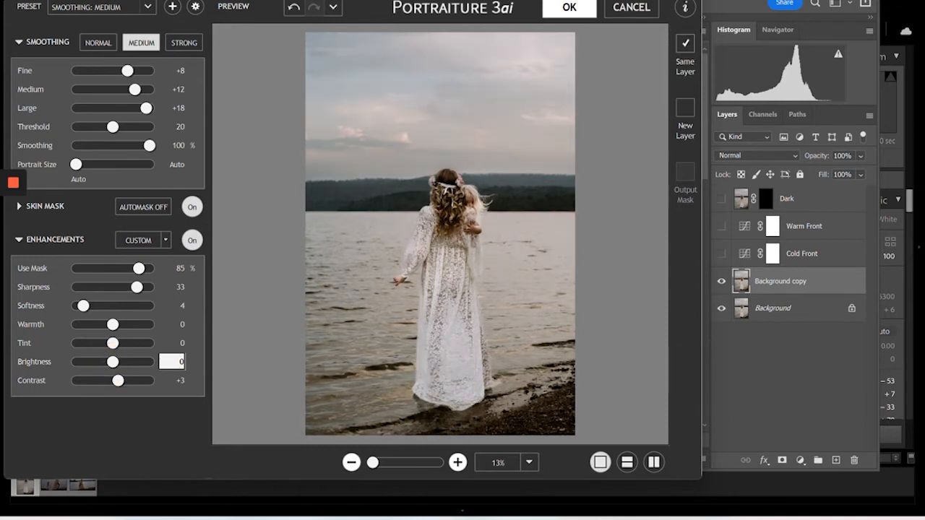
click(344, 263)
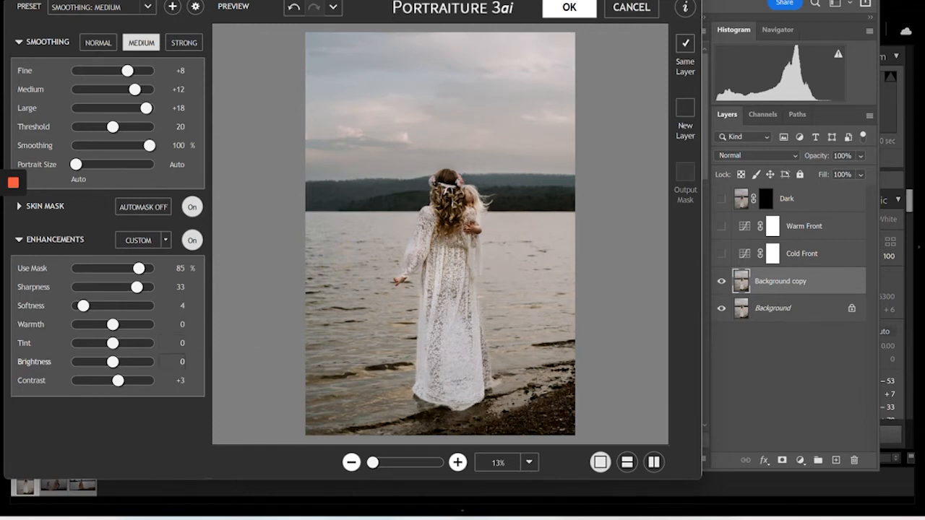
click(112, 361)
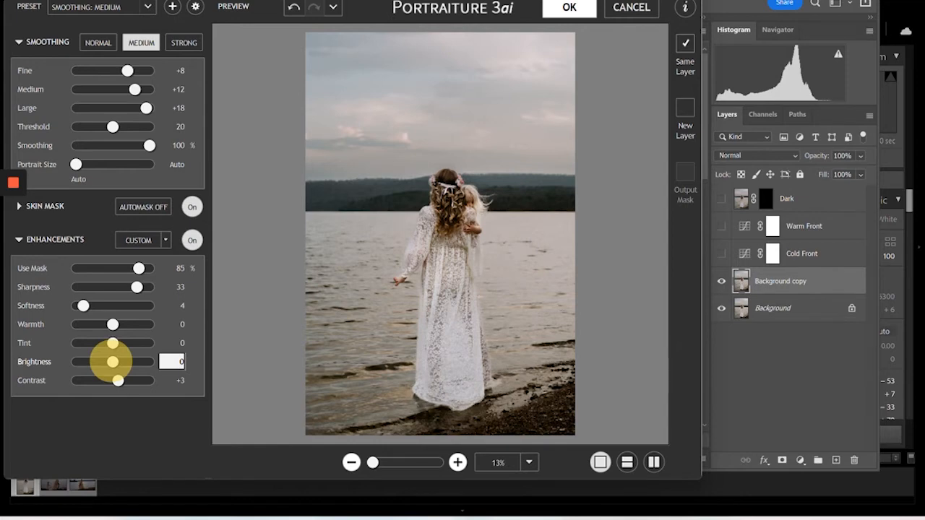
drag(112, 362, 117, 362)
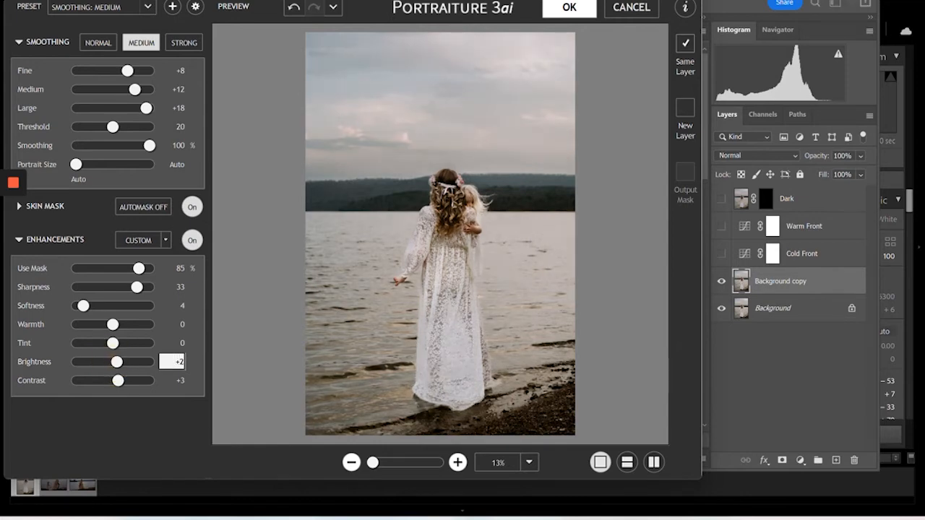
click(548, 177)
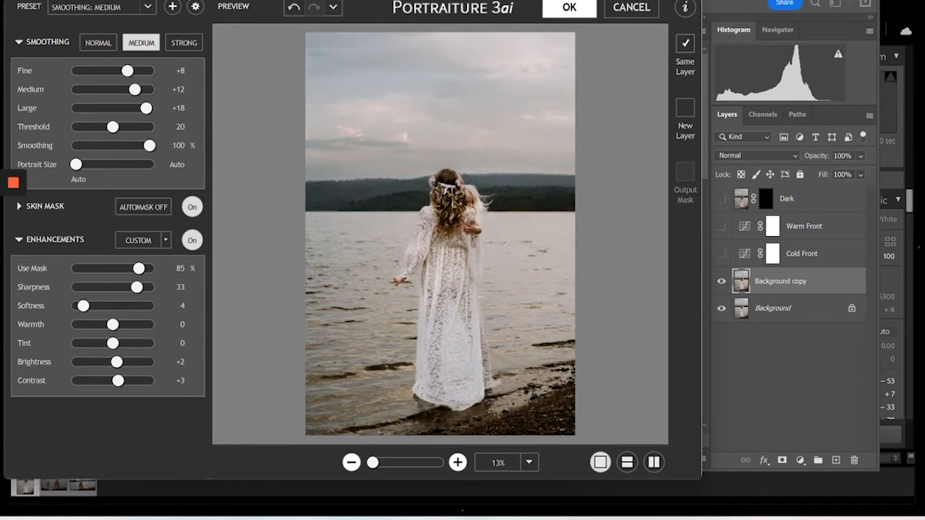
click(569, 7)
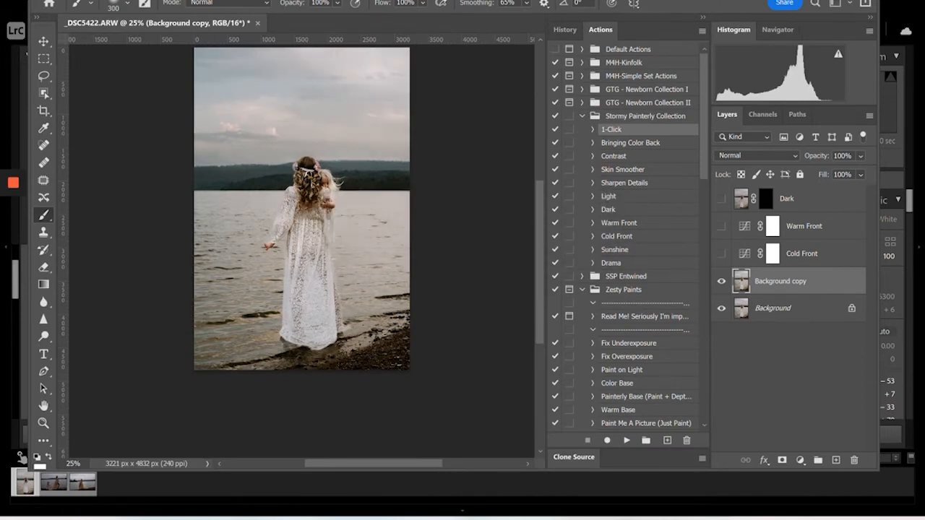
Compare the photo with and without the Background copy layer, leaving the copy hidden
click(724, 282)
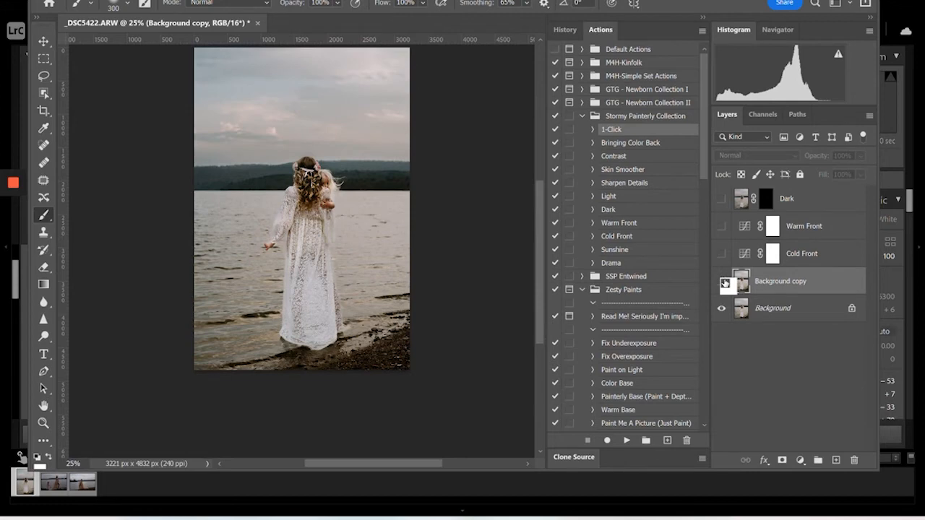
click(725, 282)
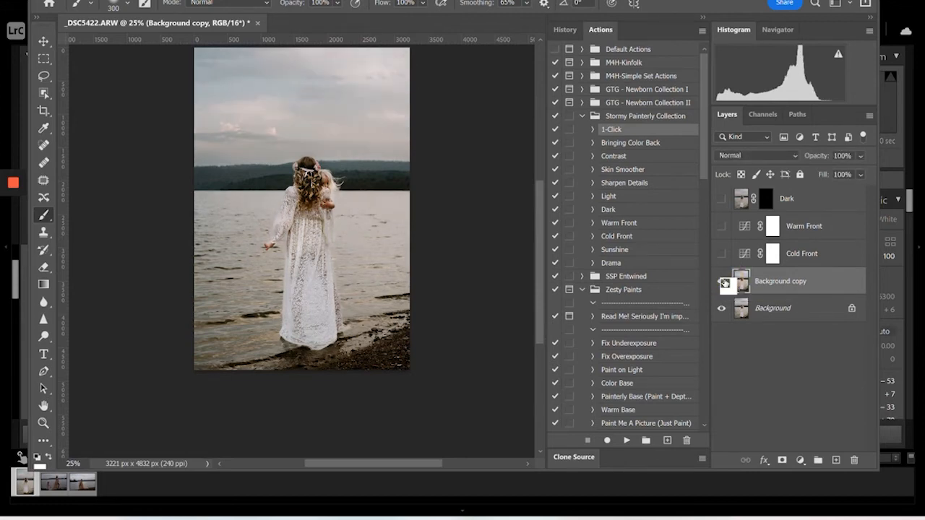
click(724, 282)
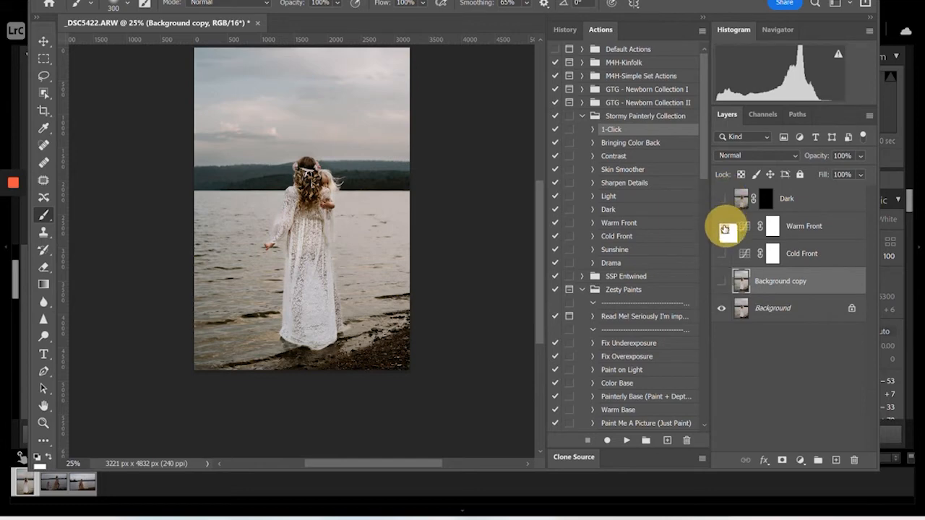
Show the Warm Front layer and set its opacity to 16%
click(725, 226)
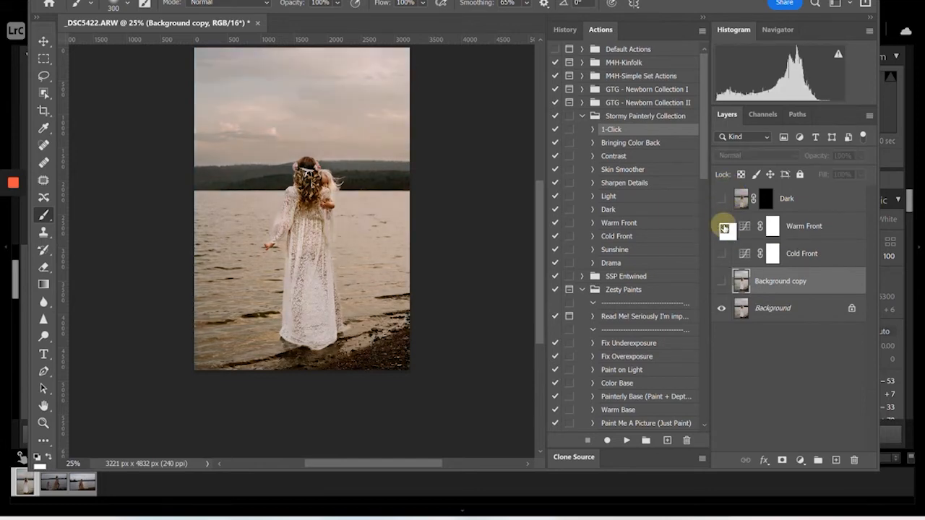
click(846, 235)
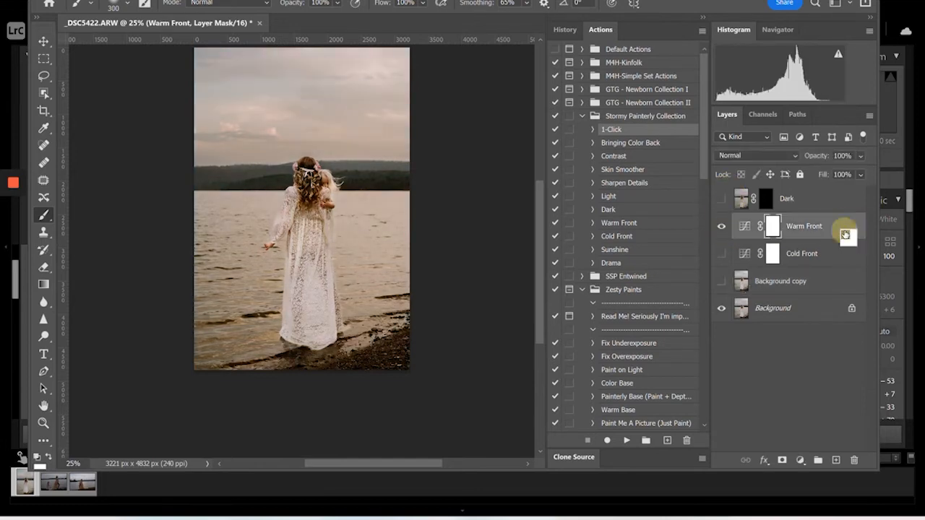
click(859, 155)
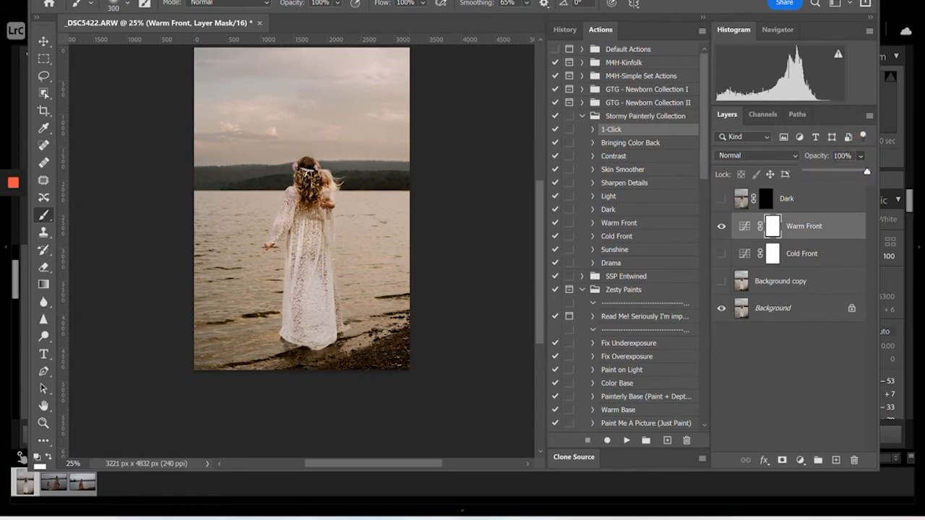
drag(868, 172, 815, 171)
click(821, 172)
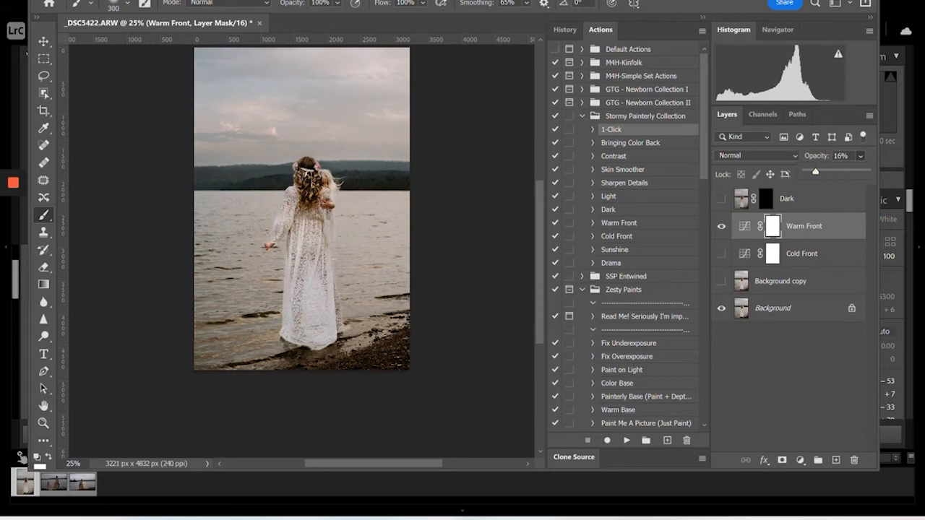
Compare the photo with and without the Warm Front layer, and merge it into the Background
click(725, 231)
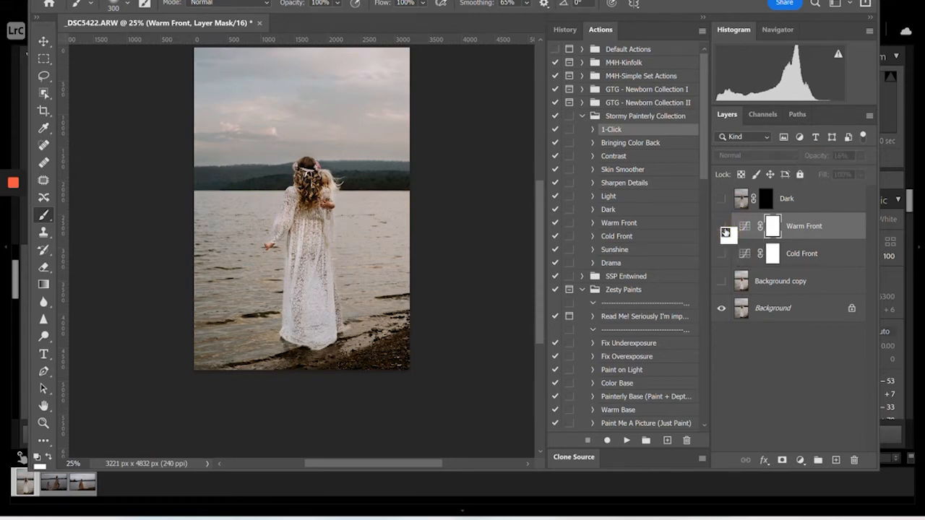
click(724, 231)
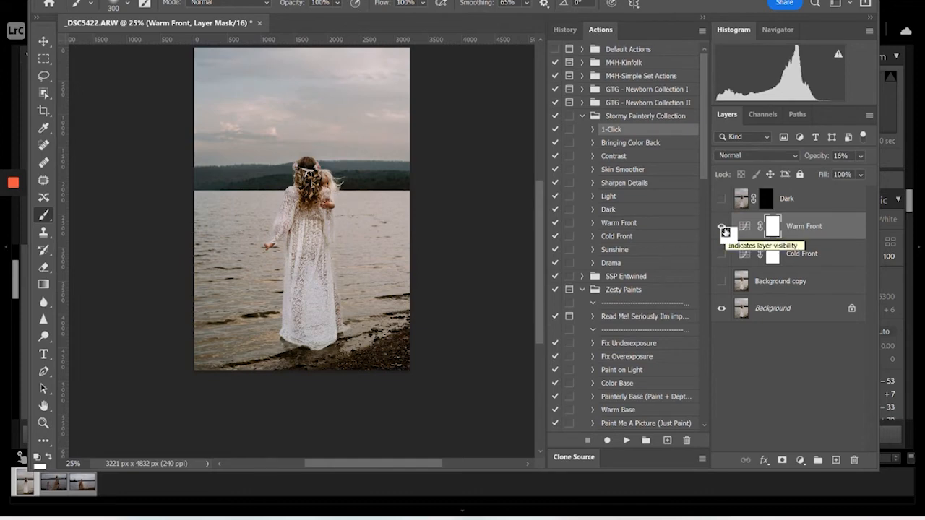
key(Delete)
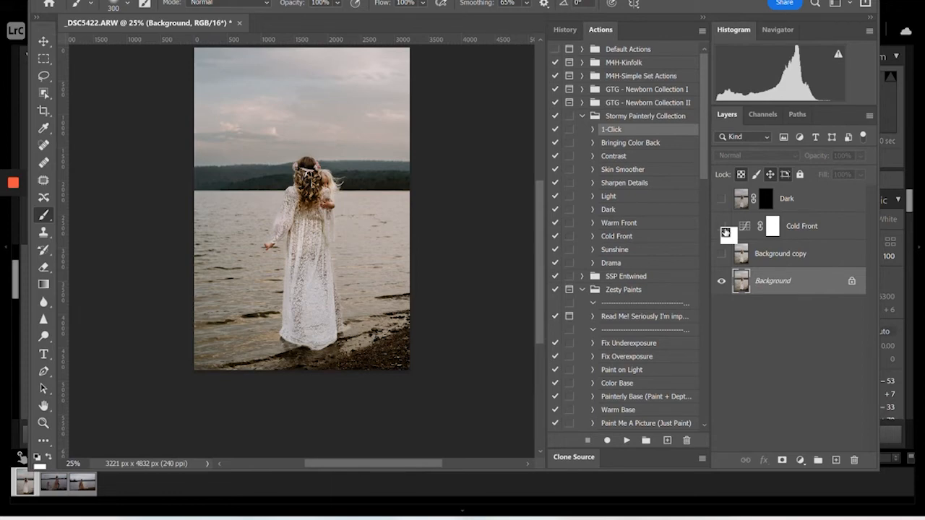
Collapse the Stormy Painterly Collection action set and select the Paint on Light action in Zesty Paints
scroll(478, 179, up, 1)
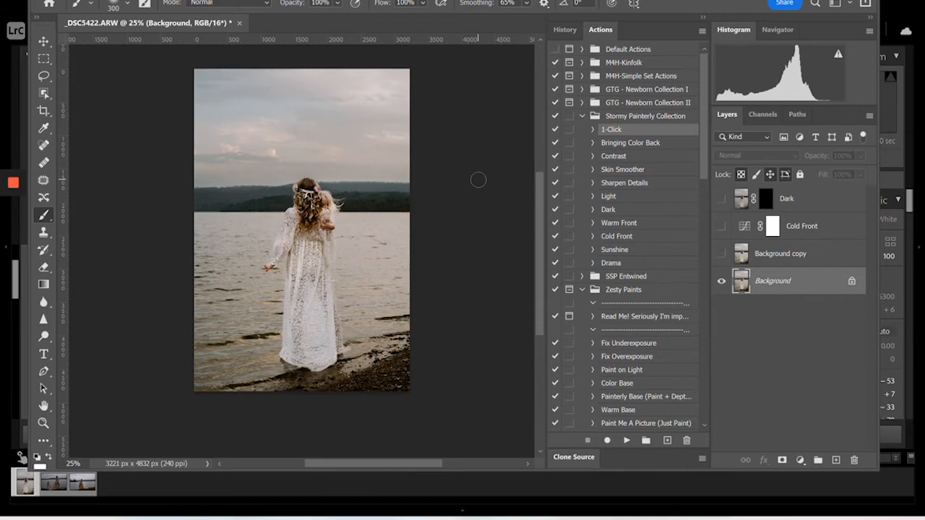
key(ctrl+plus)
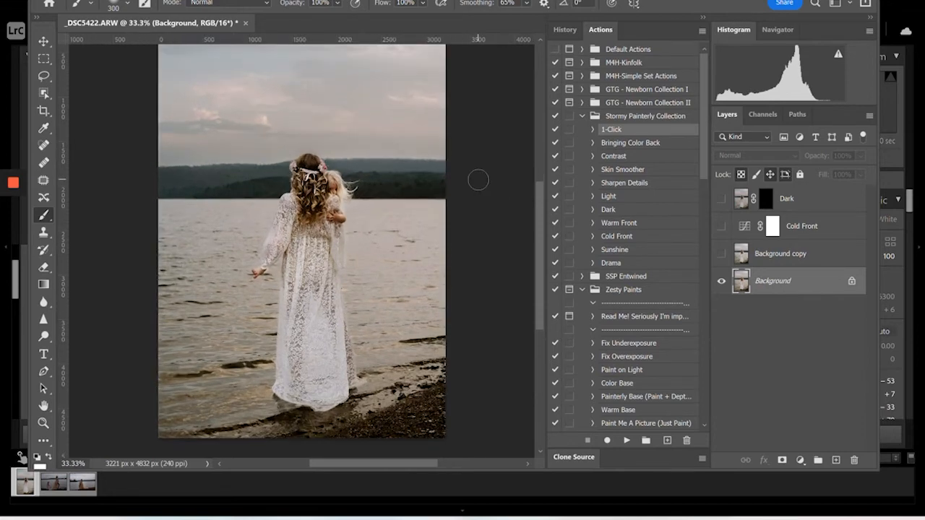
scroll(478, 179, up, 2)
scroll(479, 179, down, 1)
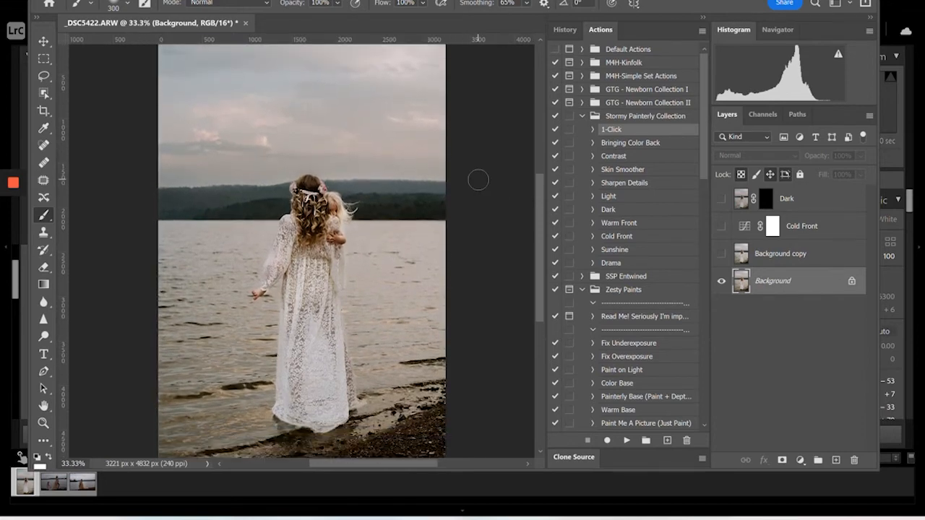
click(582, 117)
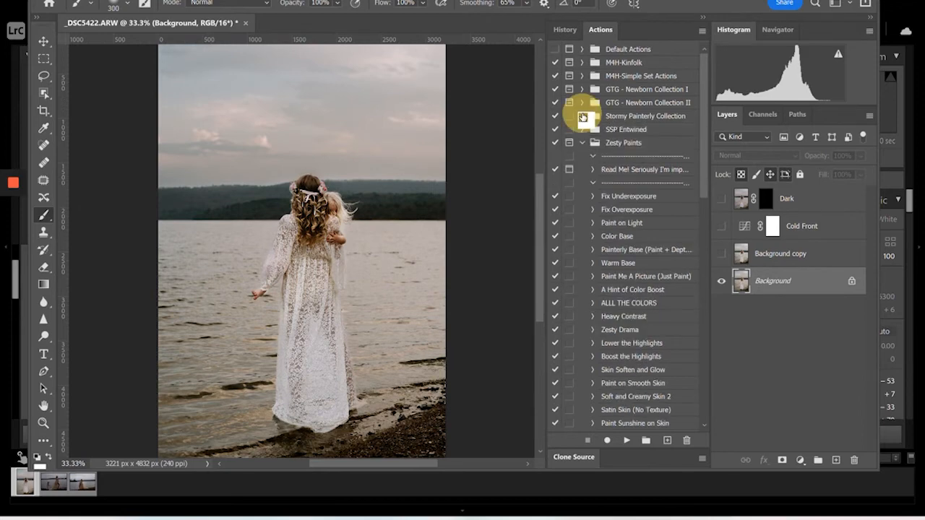
click(643, 226)
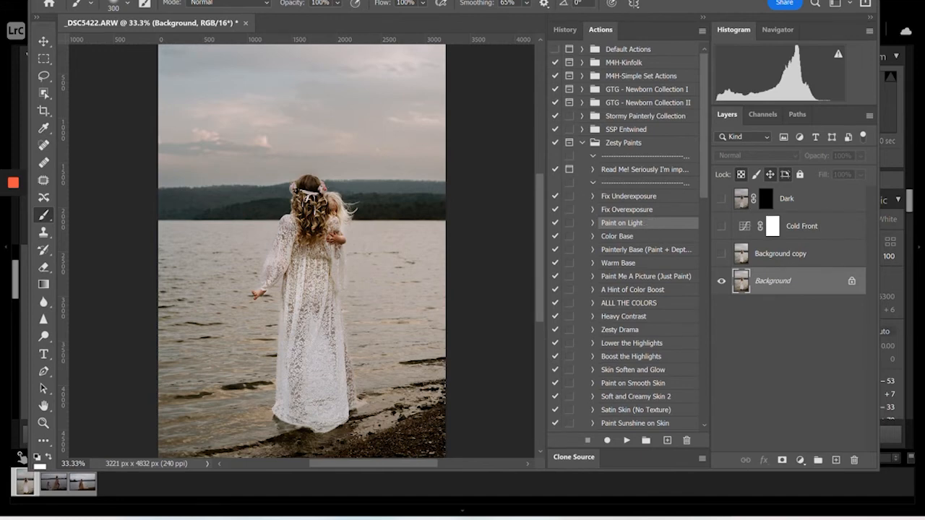
Show the Background copy layer and merge it down into the Background
click(801, 249)
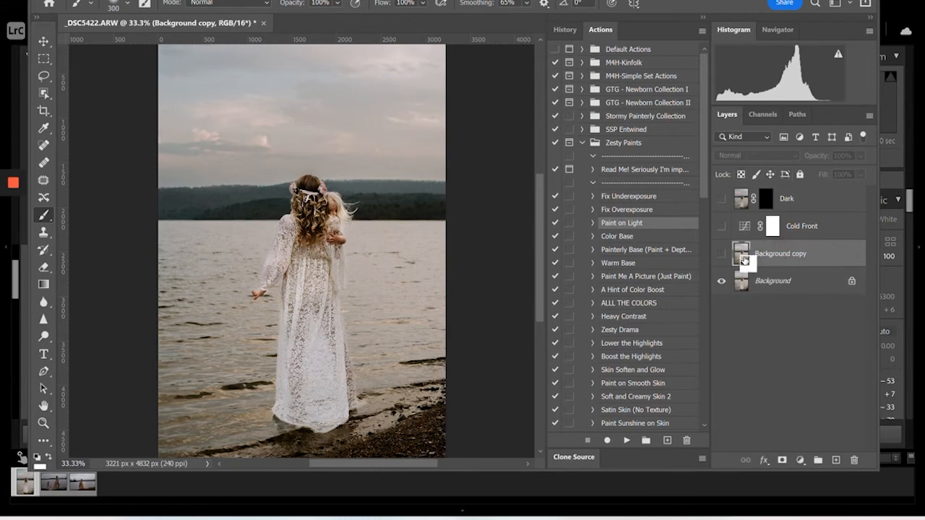
click(722, 255)
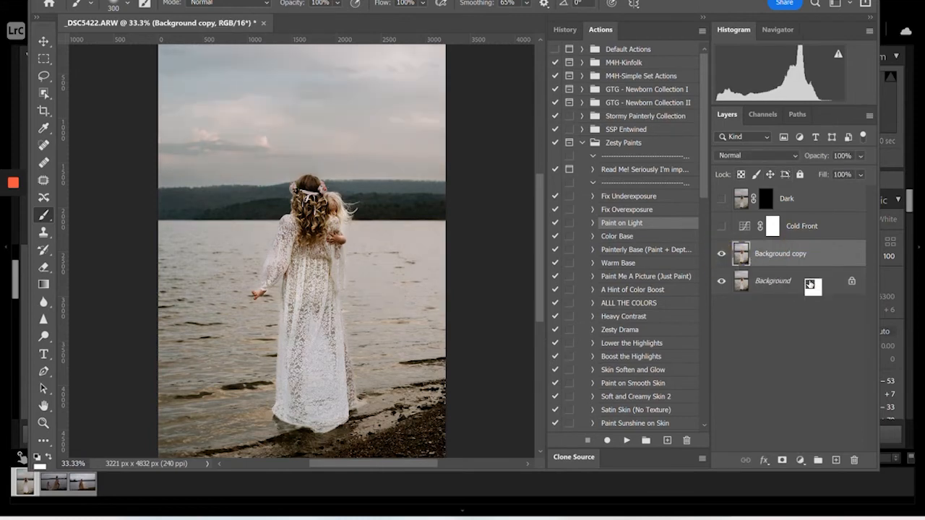
key(ctrl+e)
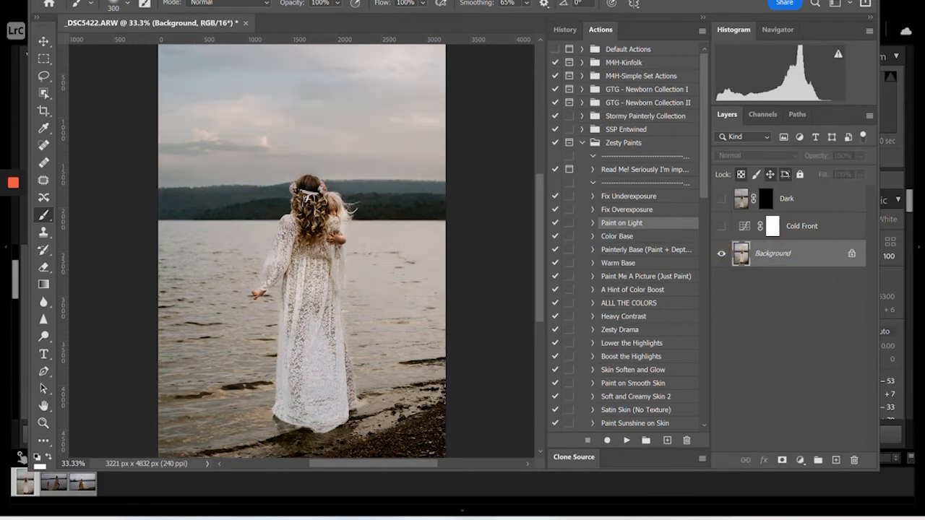
Run the Paint on Depth + Bokeh action from the Zesty Paints set on the Background
key(ctrl+minus)
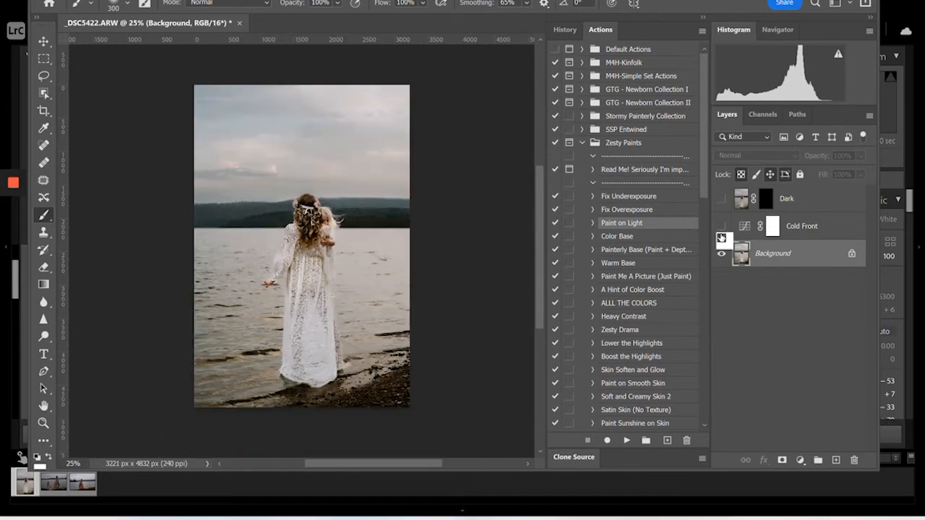
drag(704, 190, 705, 241)
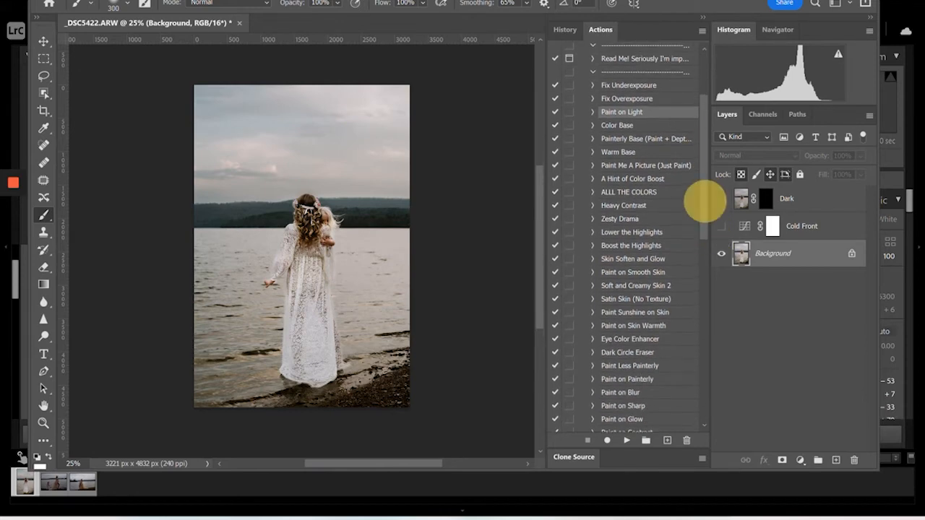
drag(702, 201, 705, 179)
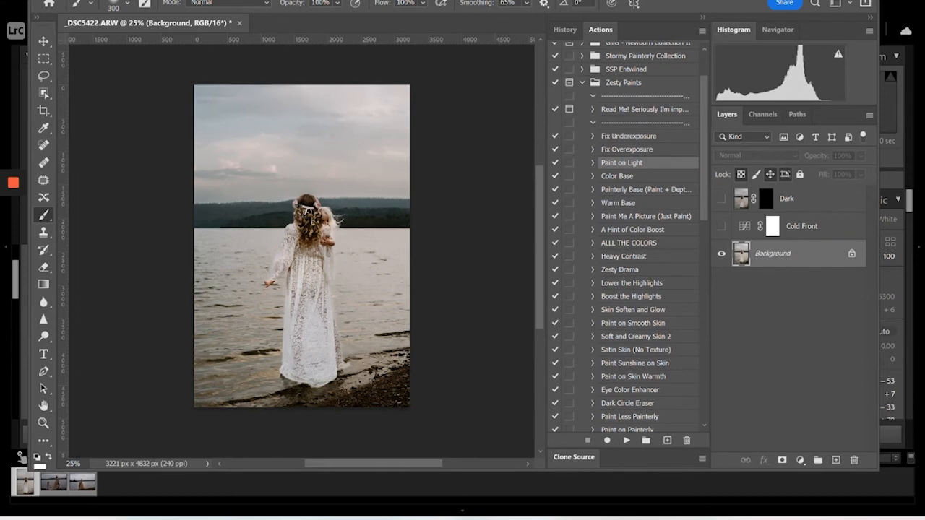
drag(701, 190, 703, 241)
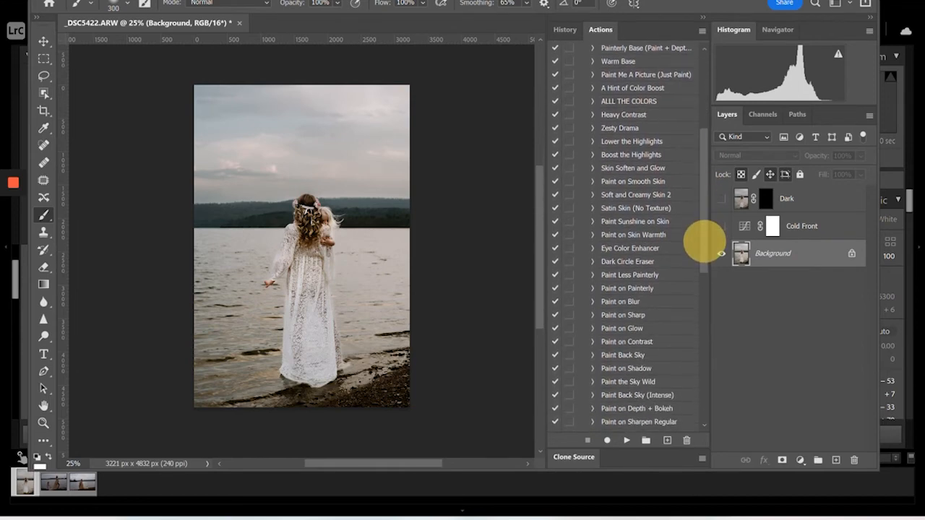
drag(701, 192, 699, 264)
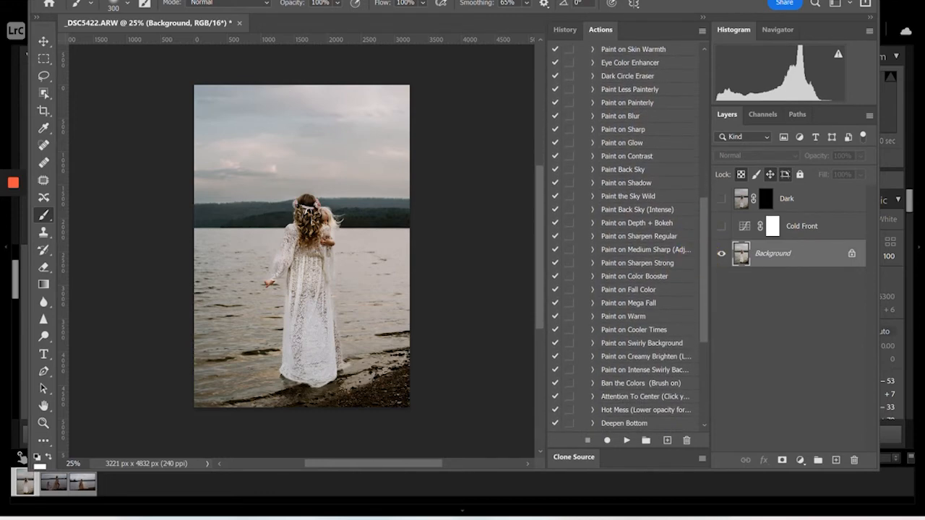
click(666, 224)
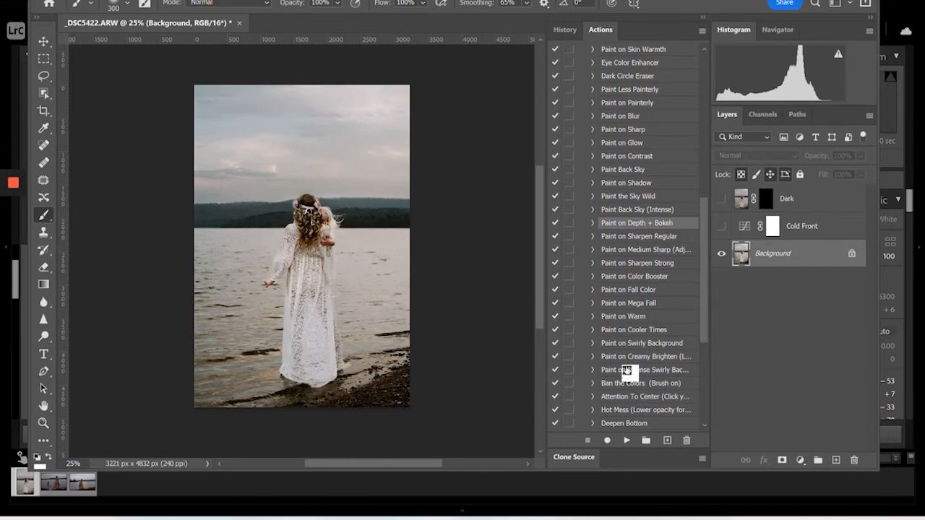
click(627, 440)
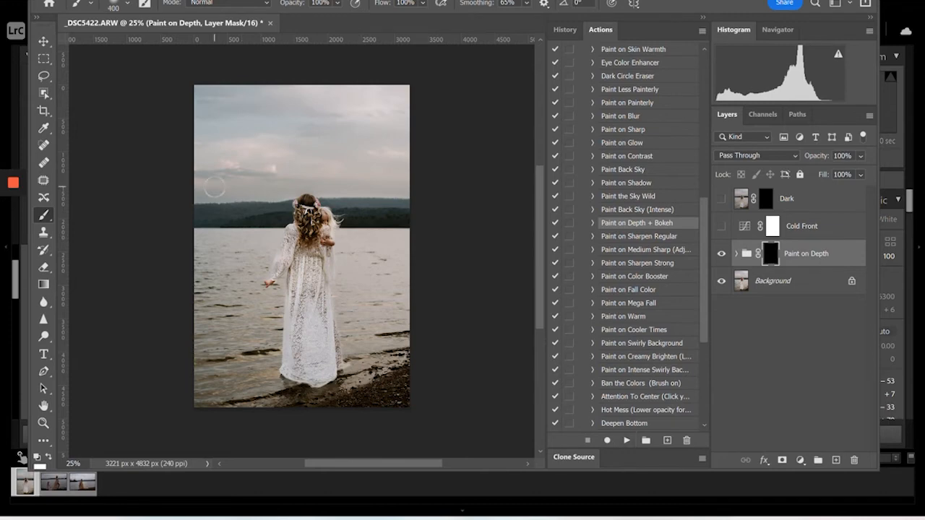
Enlarge the brush to 1300 and paint the Paint on Depth mask over the sky, water and shore around the subjects
key(bracketright)
key(bracketright)
key(bracketright)
key(bracketright)
key(bracketright)
key(bracketright)
key(bracketright)
key(bracketright)
key(bracketright)
key(bracketright)
key(bracketright)
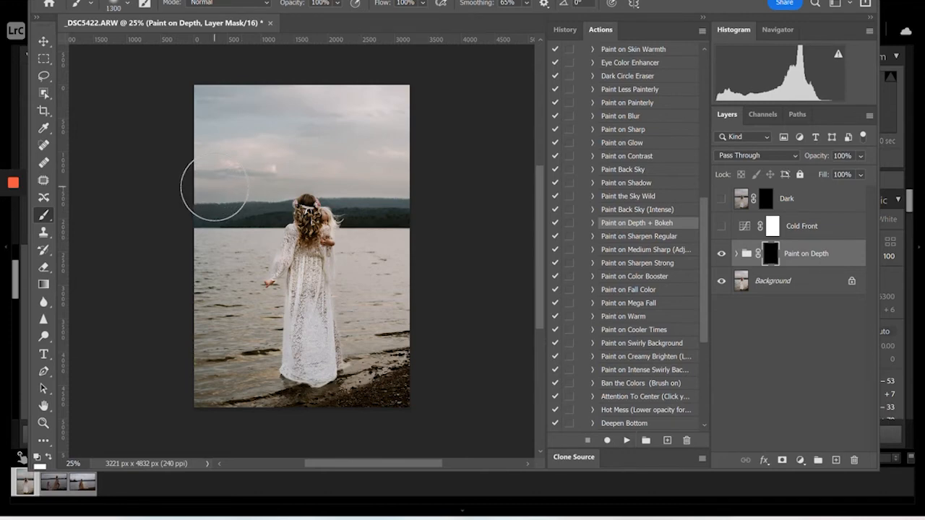
mouse_move(219, 134)
mouse_down()
mouse_move(182, 266)
mouse_move(208, 416)
mouse_up()
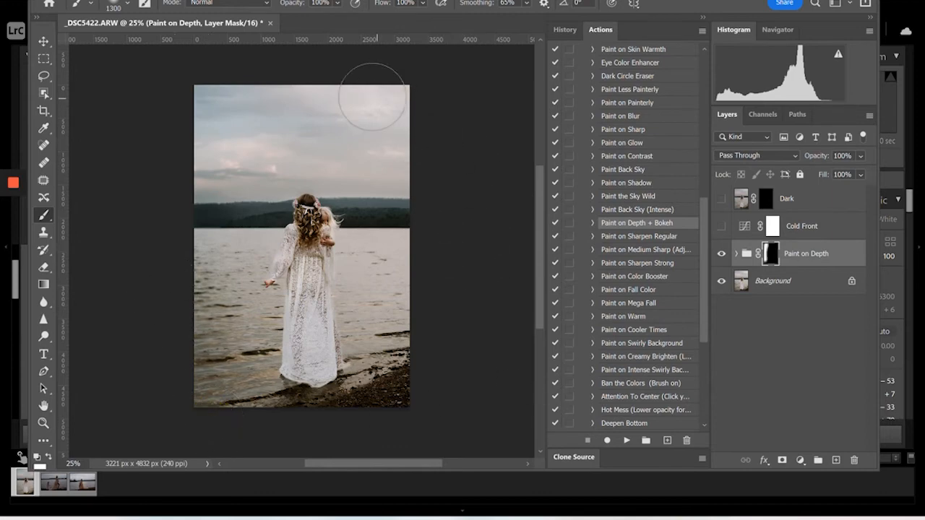
mouse_move(372, 96)
mouse_down()
mouse_move(394, 265)
mouse_move(392, 395)
mouse_move(368, 454)
mouse_move(397, 387)
mouse_move(325, 452)
mouse_move(192, 398)
mouse_up()
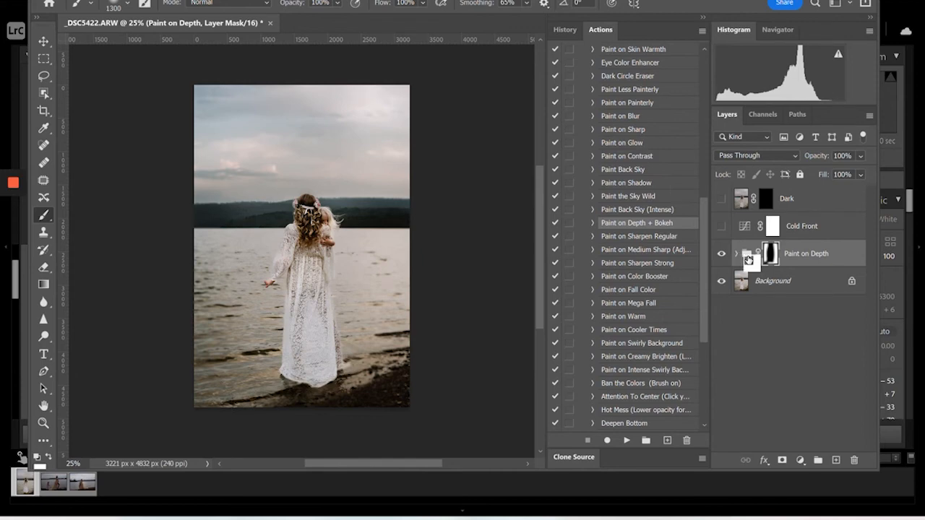
Set the Paint on Depth group's opacity to 50% and merge it into the Background
click(860, 155)
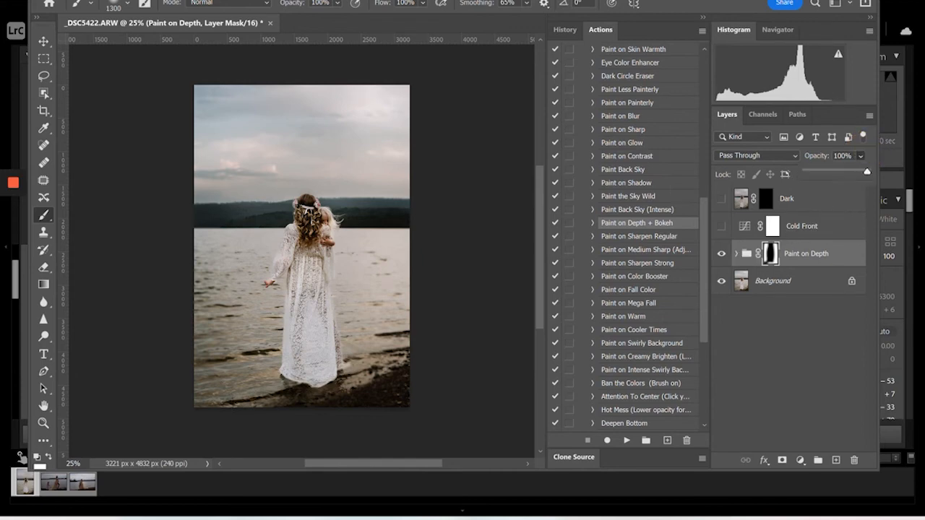
drag(867, 172, 834, 181)
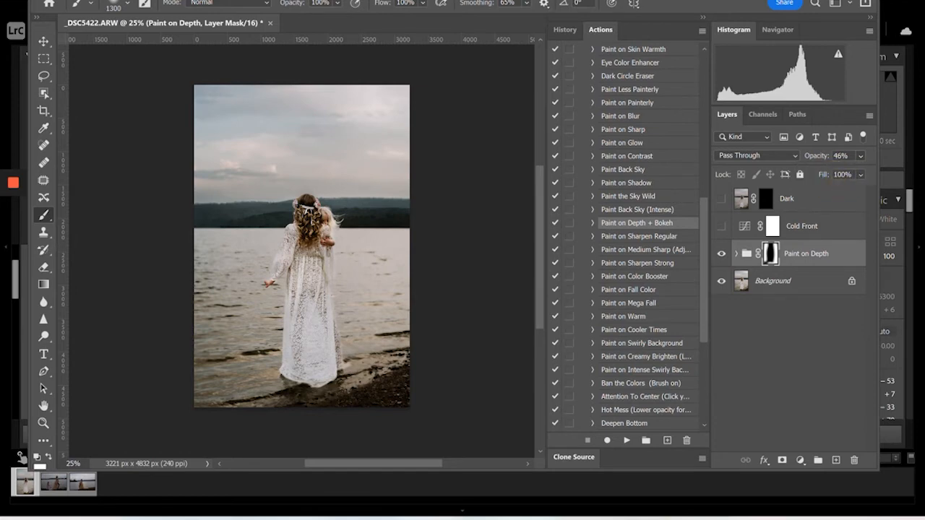
click(860, 155)
drag(834, 172, 836, 172)
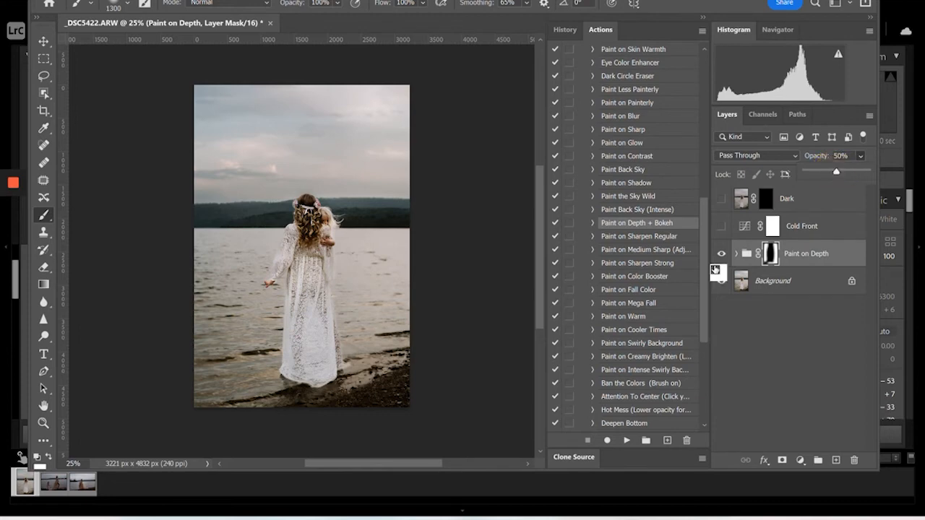
click(682, 348)
click(682, 347)
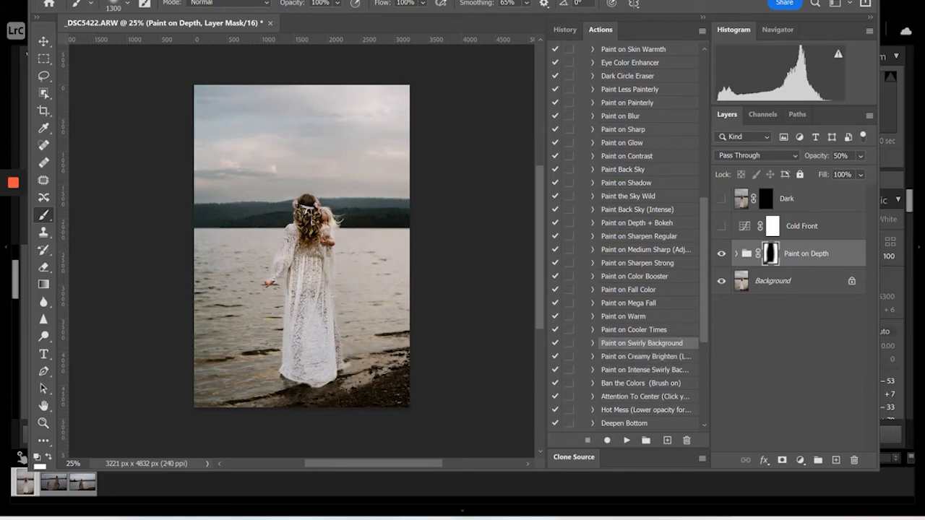
key(ctrl+shift+e)
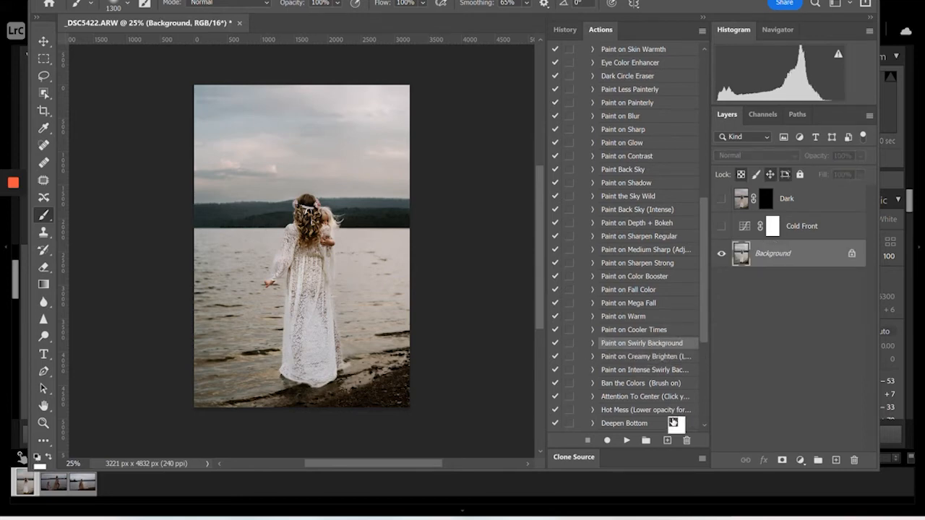
Run the Paint on Swirly Background action and brush the effect in around the subjects at 58% layer opacity
click(626, 440)
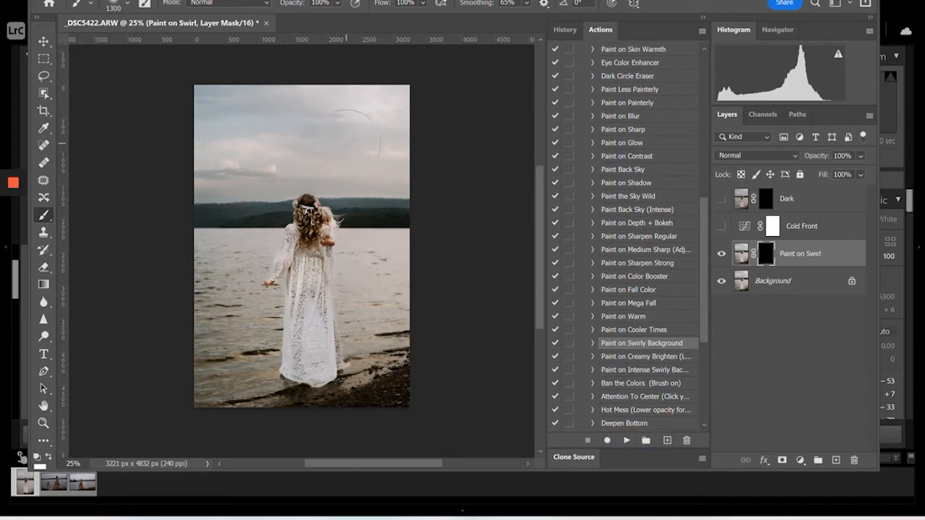
mouse_move(355, 134)
mouse_down()
mouse_move(387, 256)
mouse_move(381, 346)
mouse_move(360, 413)
mouse_up()
mouse_move(237, 406)
mouse_down()
mouse_move(215, 328)
mouse_move(221, 207)
mouse_move(288, 117)
mouse_move(341, 94)
mouse_up()
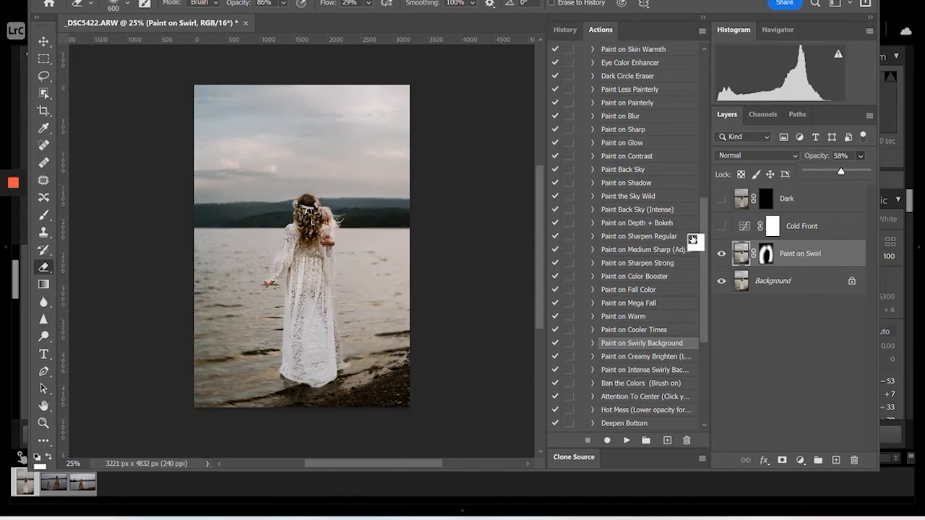
Compare the photo with and without the Paint on Swirl layer, and delete that layer
click(721, 254)
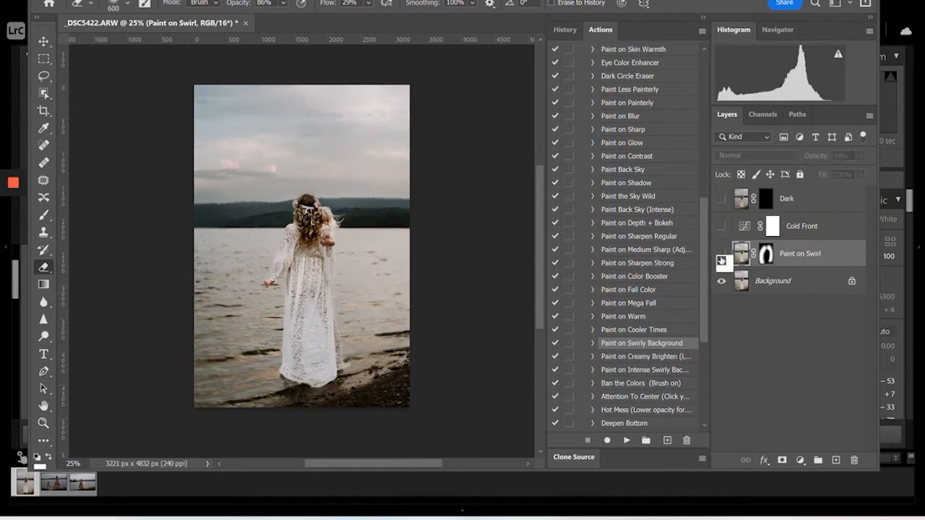
click(721, 257)
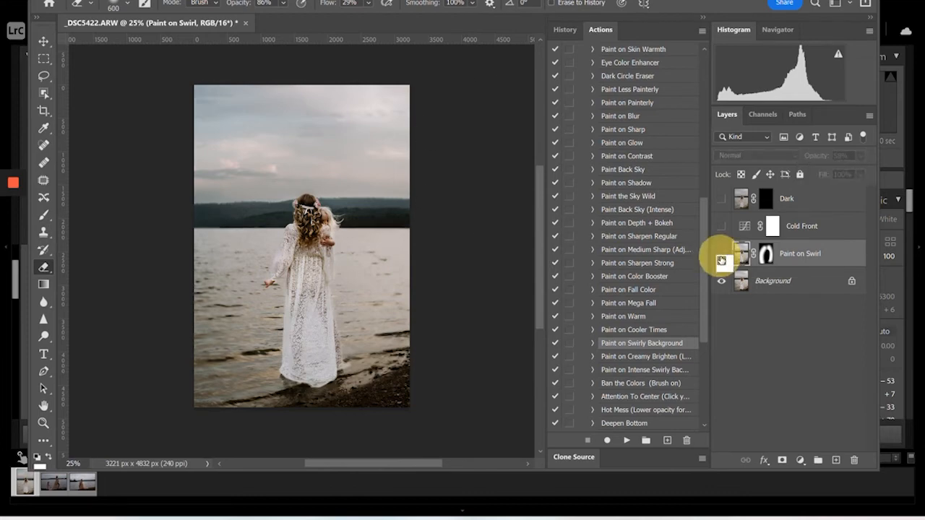
key(Delete)
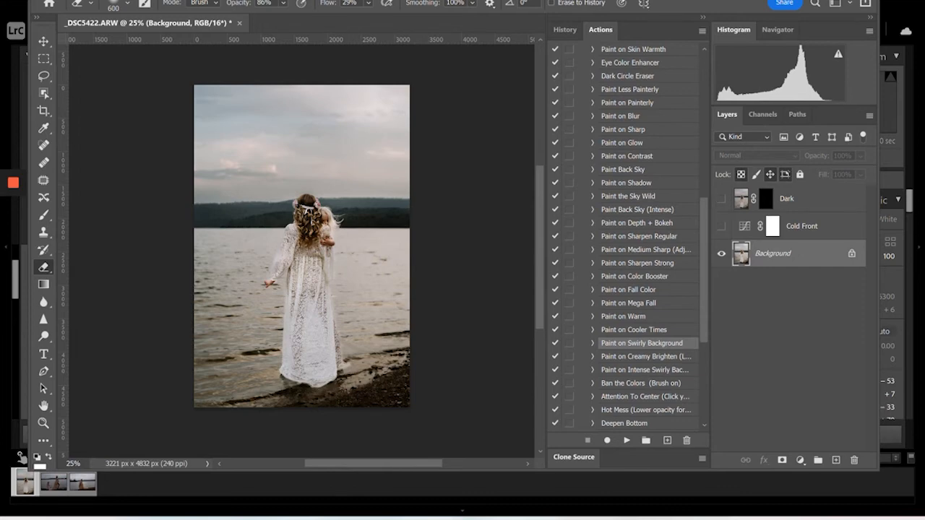
Start Sky Replacement and try a dark cumulus sky and a grey overcast sky from the Spectacular group
click(60, 0)
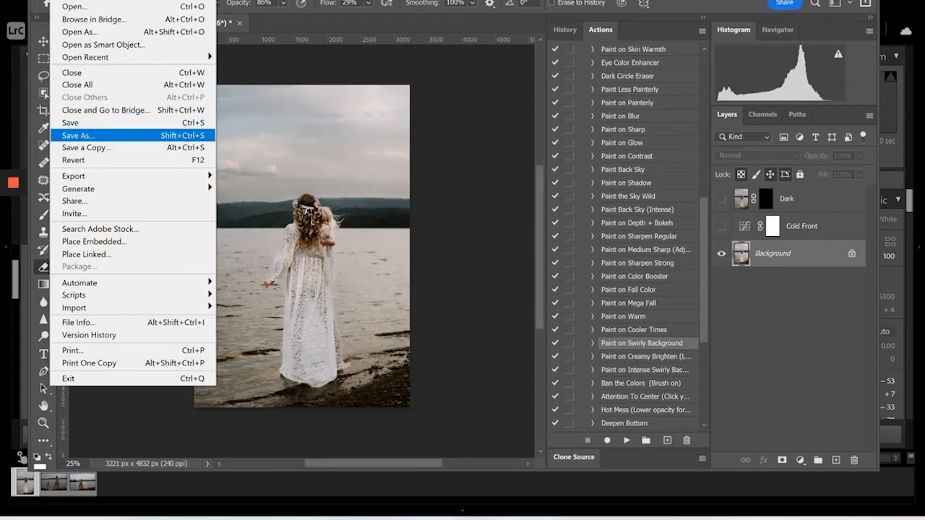
mouse_move(87, 0)
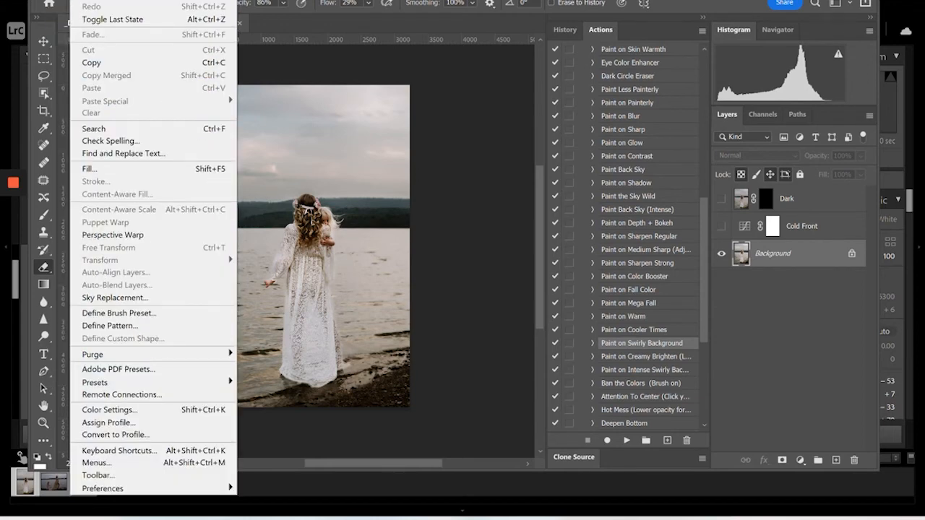
click(113, 298)
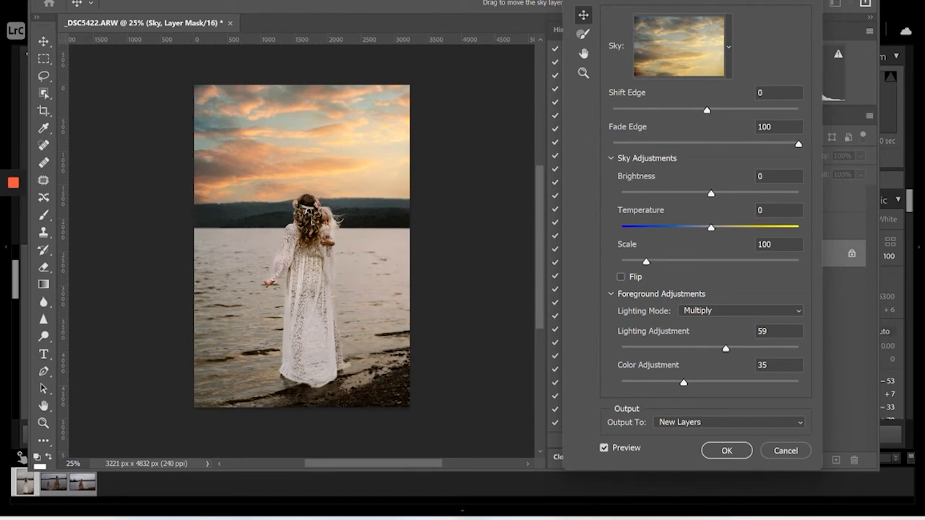
click(730, 36)
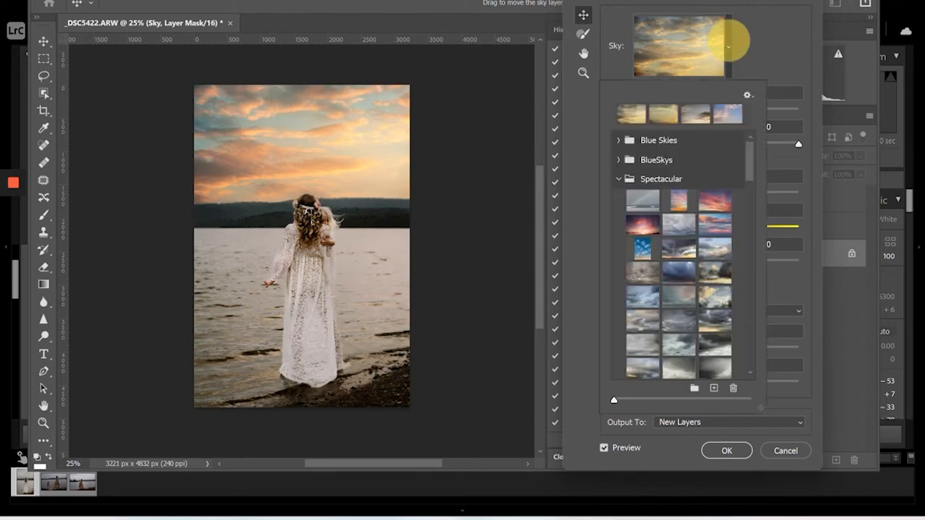
click(719, 270)
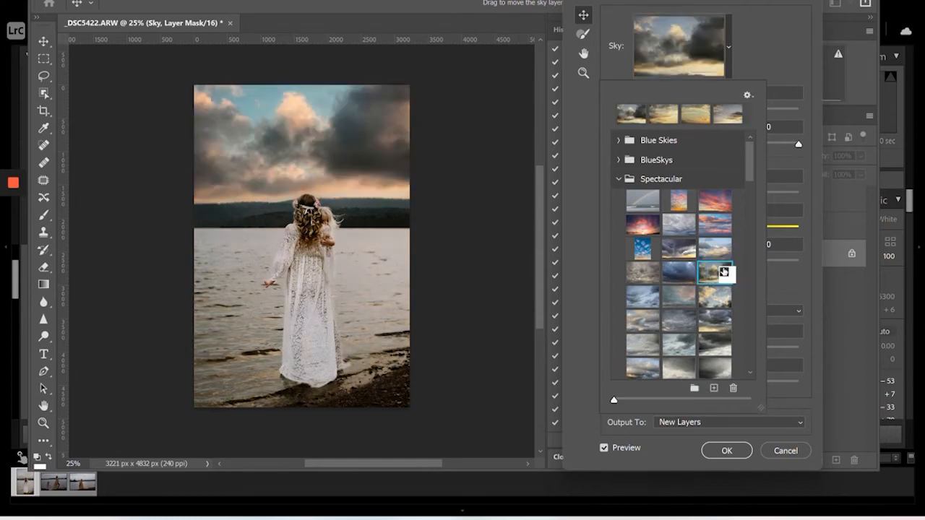
click(639, 277)
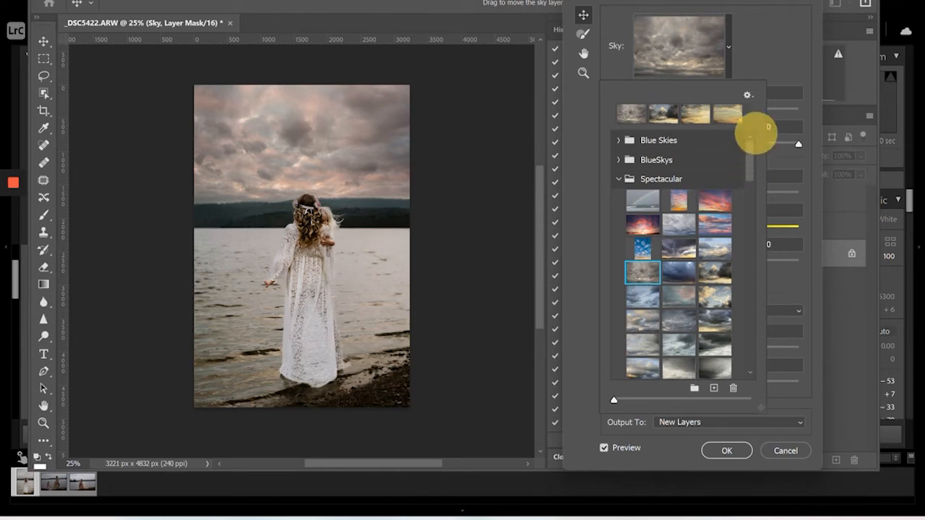
Try further Spectacular skies on the photo: purple sunset sky 88, a mixed cloudy sky, grey sky 97 and a blue sky with low clouds
drag(752, 159, 747, 218)
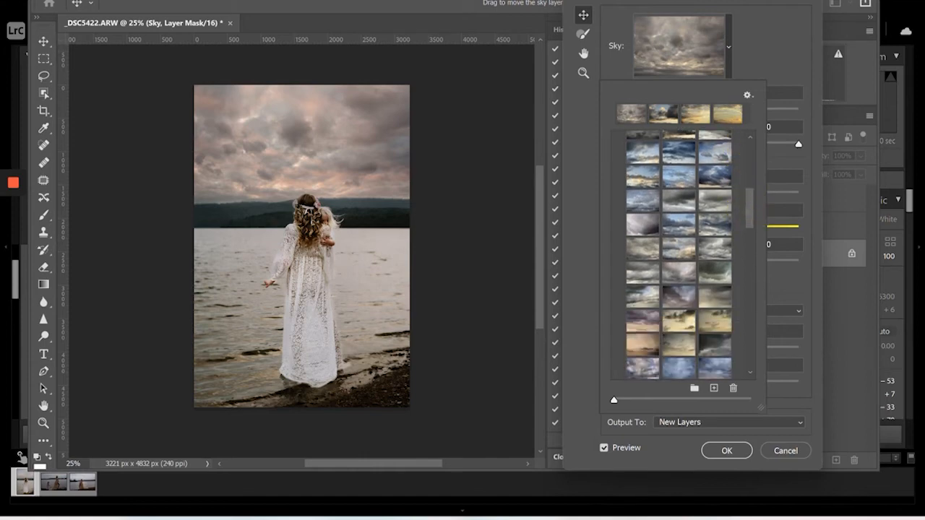
click(646, 330)
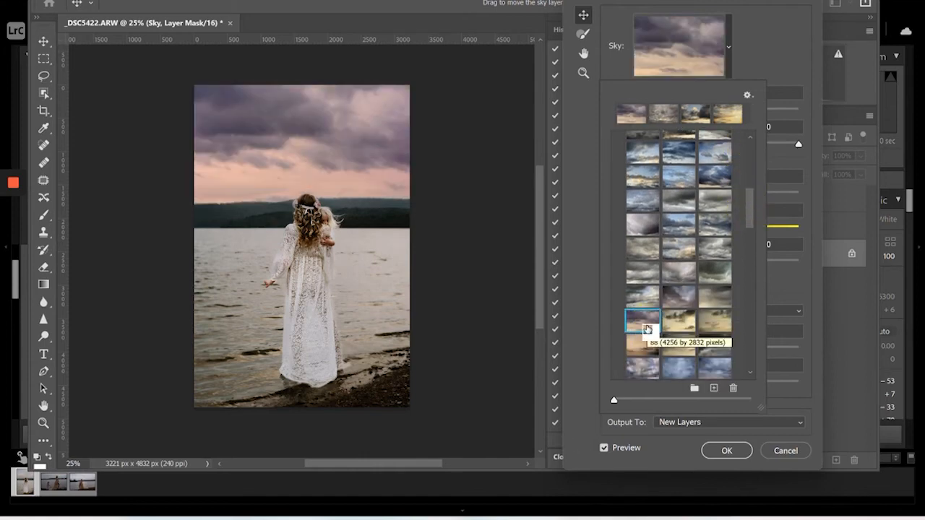
click(671, 259)
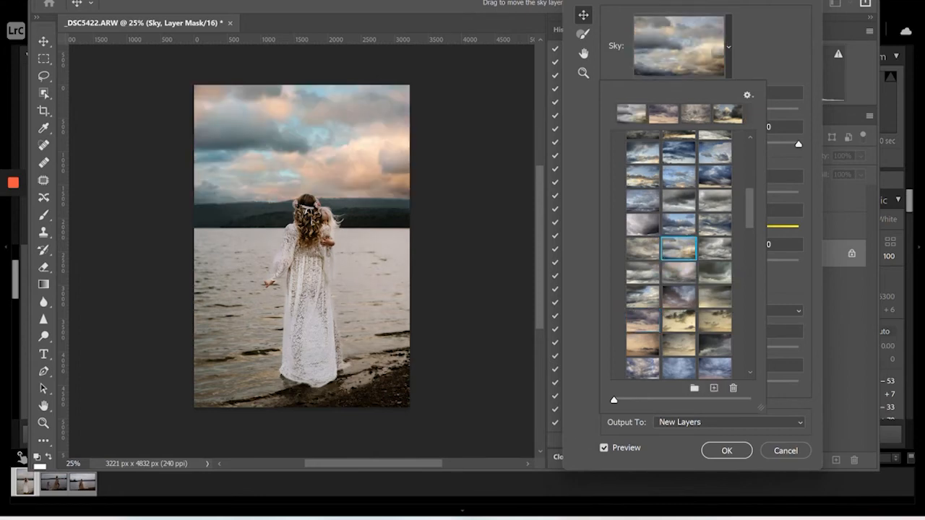
click(640, 252)
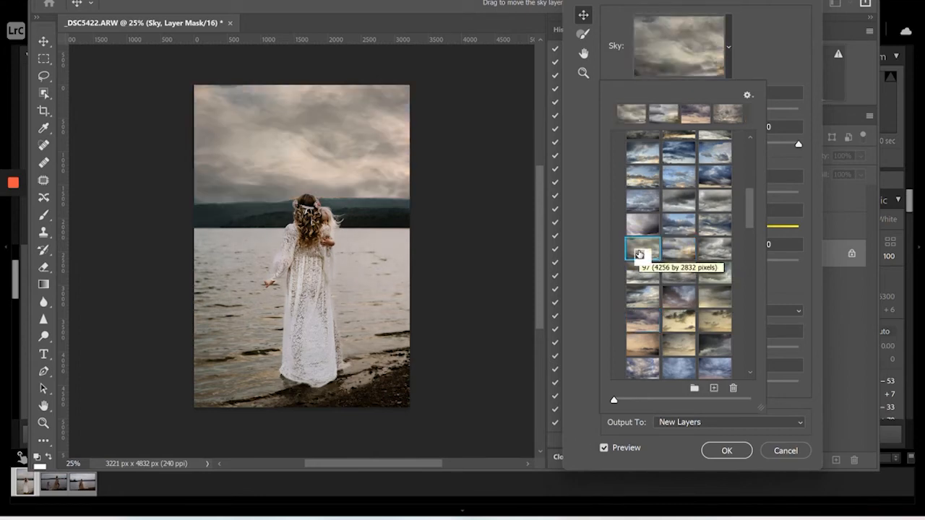
click(642, 177)
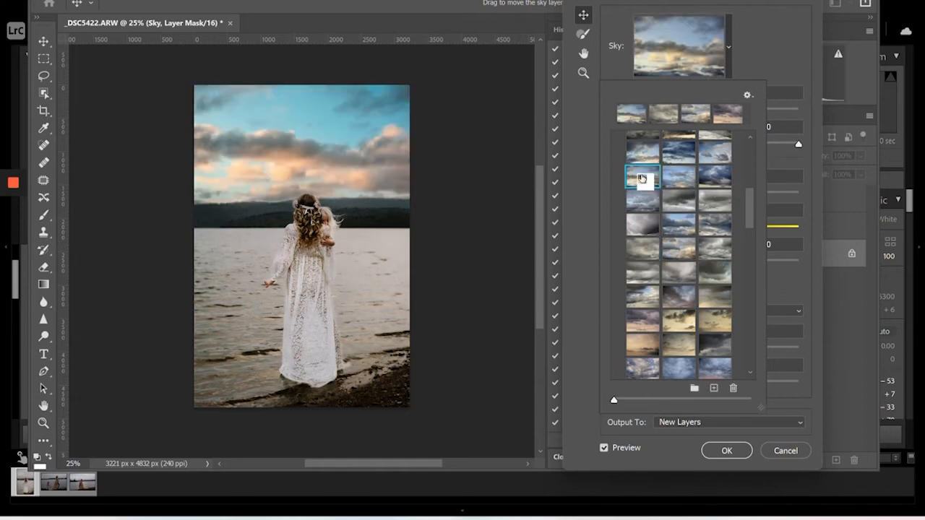
Try a golden yellow sunset sky, a reddish-orange sky and a warm grey-gold cloudy sky from the Spectacular group
drag(748, 216, 746, 256)
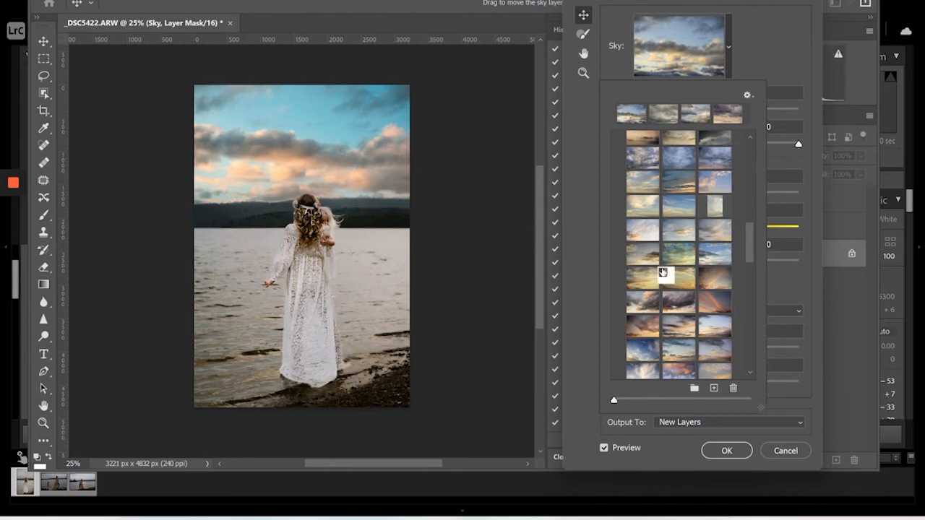
click(676, 273)
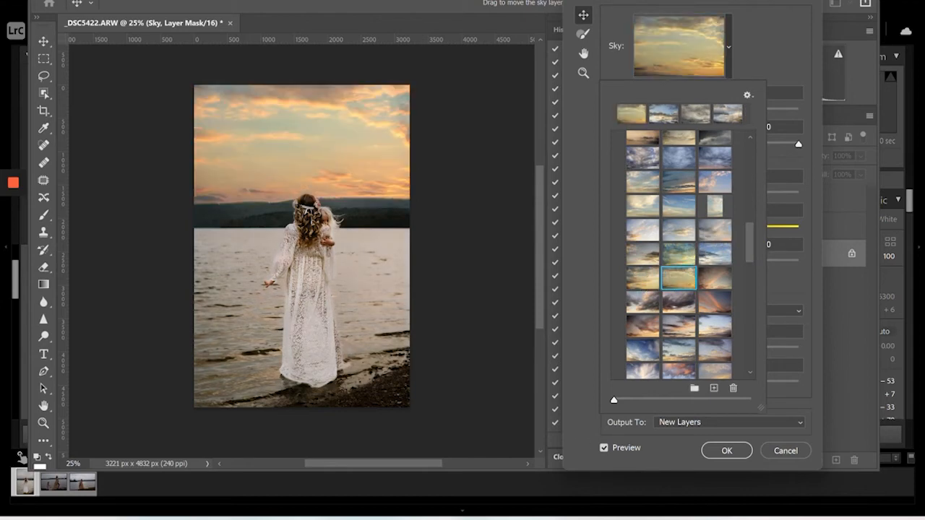
drag(749, 246, 739, 269)
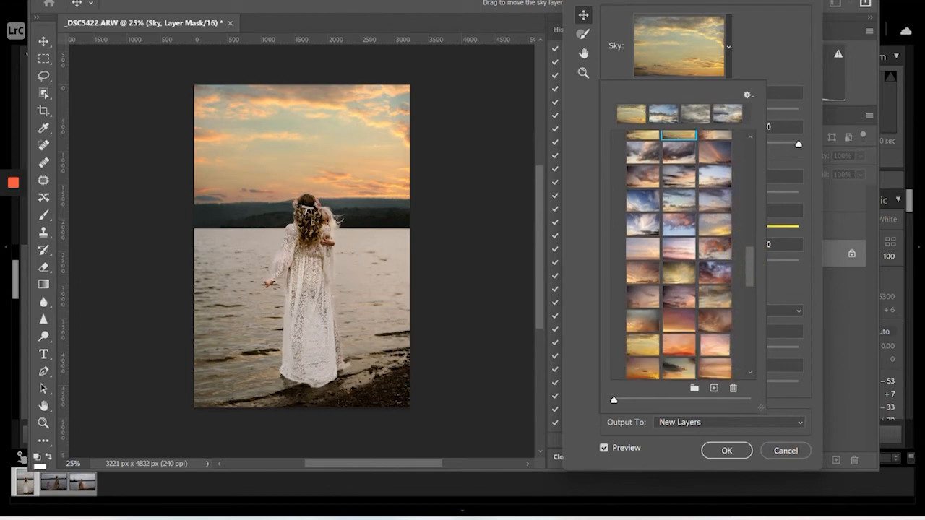
click(710, 318)
click(715, 298)
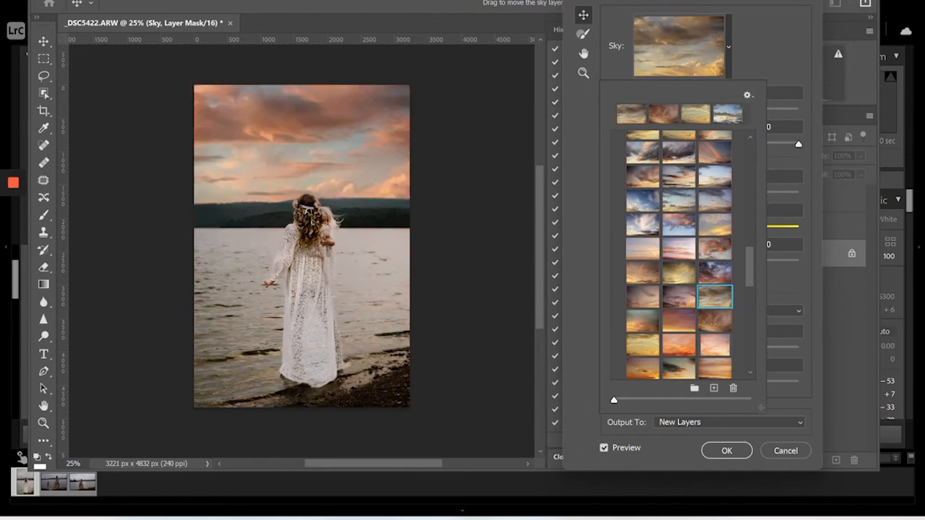
Try the fiery sunset sky at the end of the Spectacular group and a dusky orange sky listed below the Sunsets group
drag(747, 262, 737, 306)
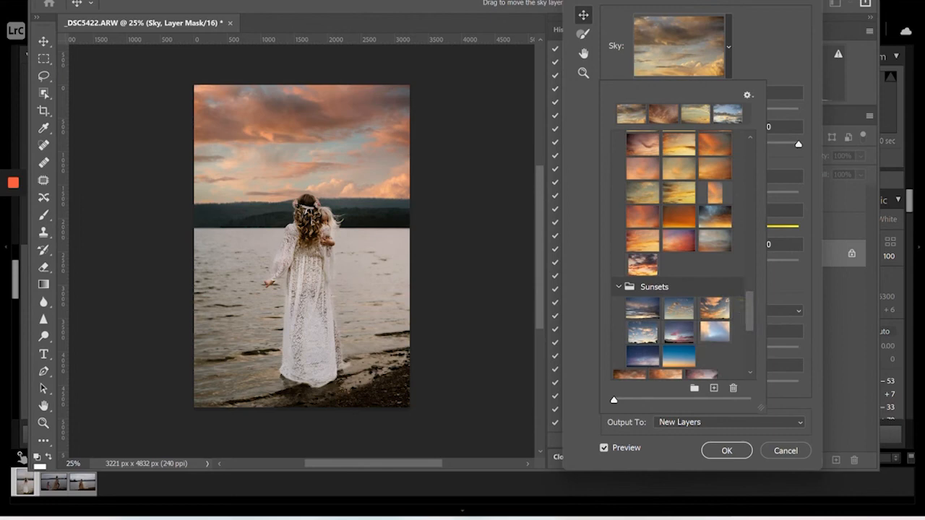
click(643, 264)
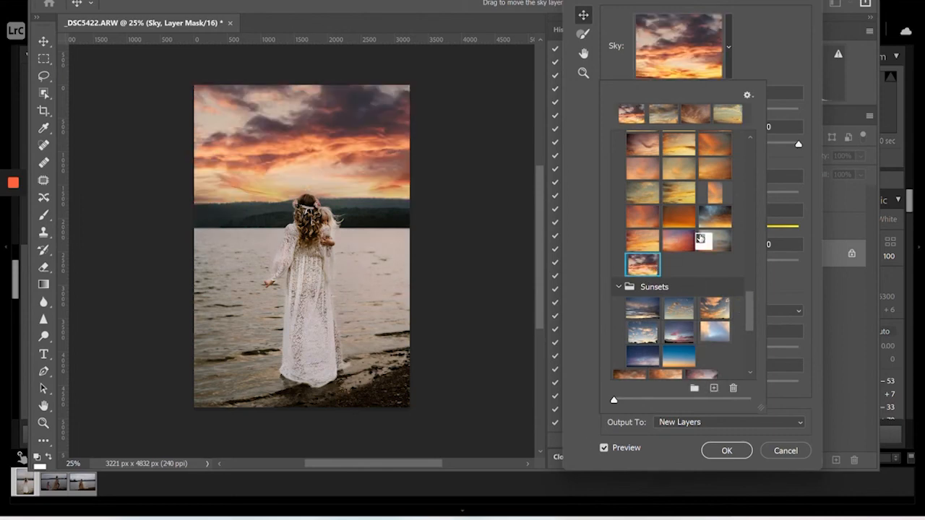
drag(748, 300, 749, 347)
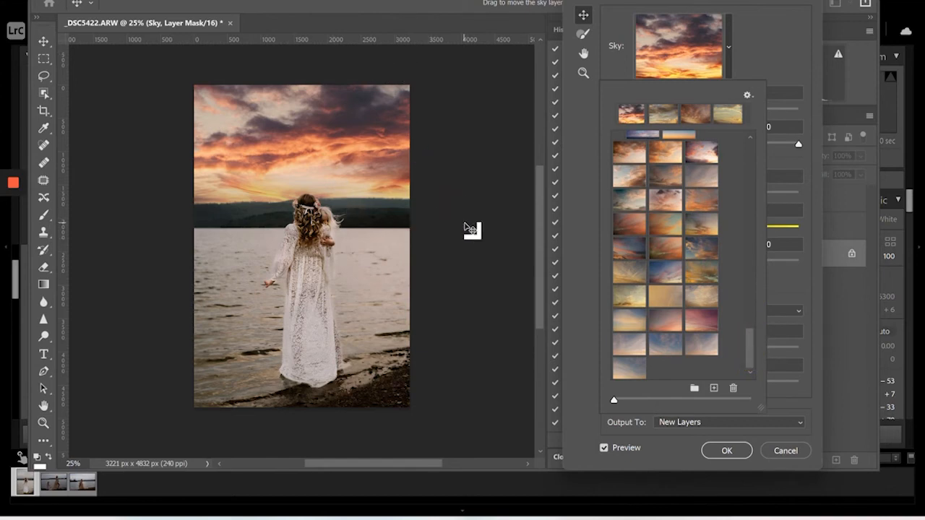
click(655, 184)
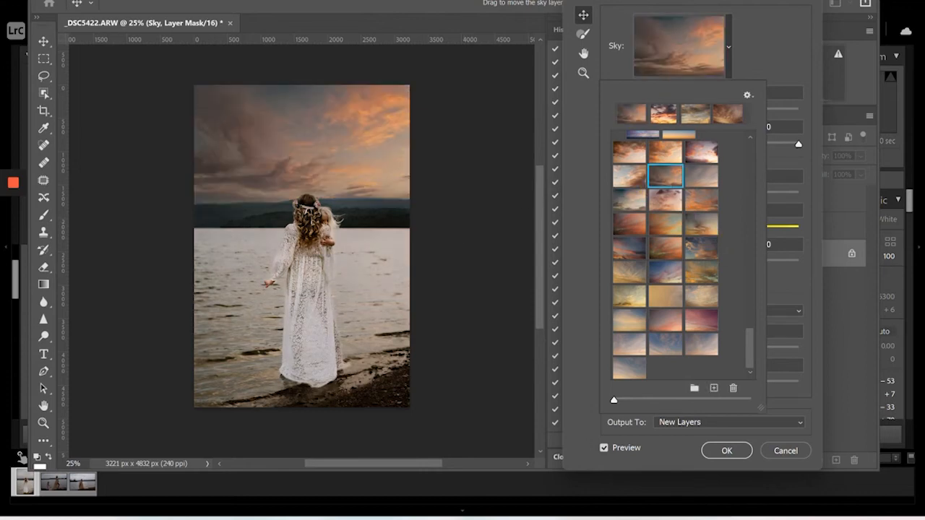
Try overcast grey skies, a blue sky with broken clouds and a dark grey-yellow sky from the Spectacular group
drag(744, 352, 745, 205)
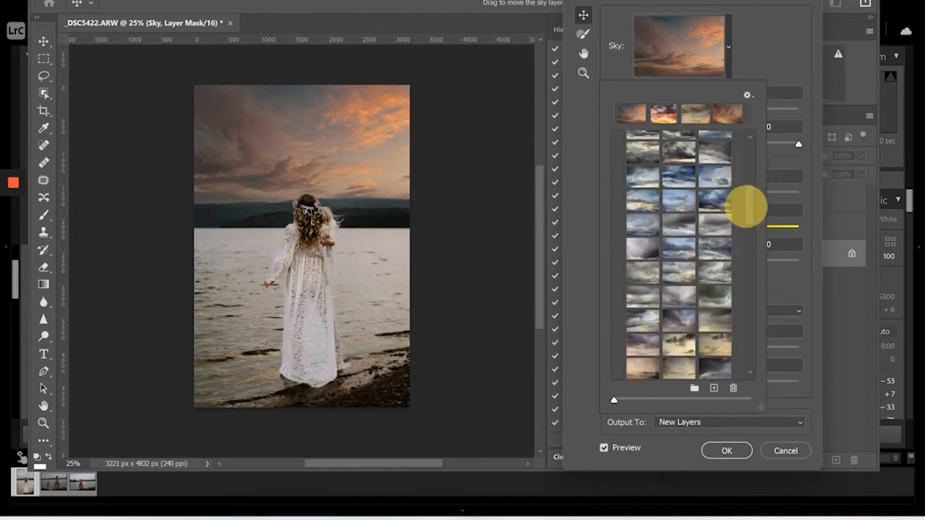
click(713, 268)
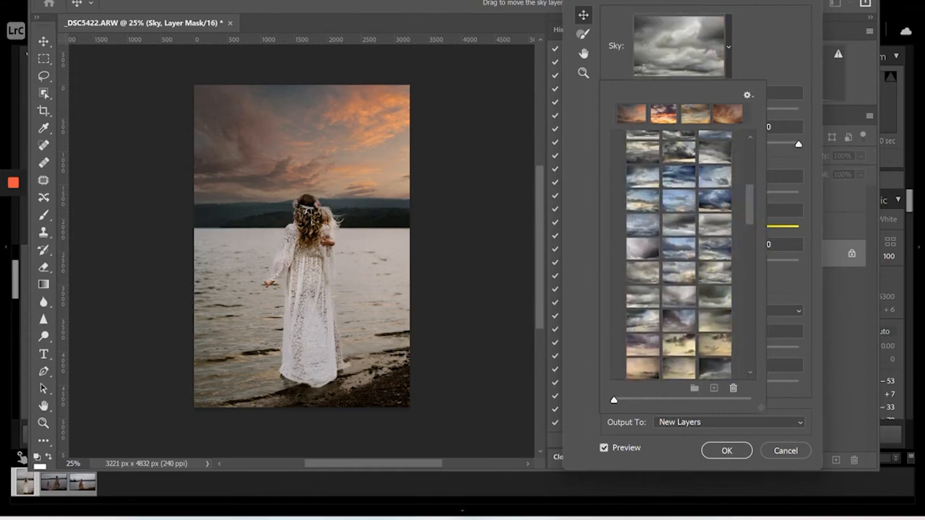
click(657, 273)
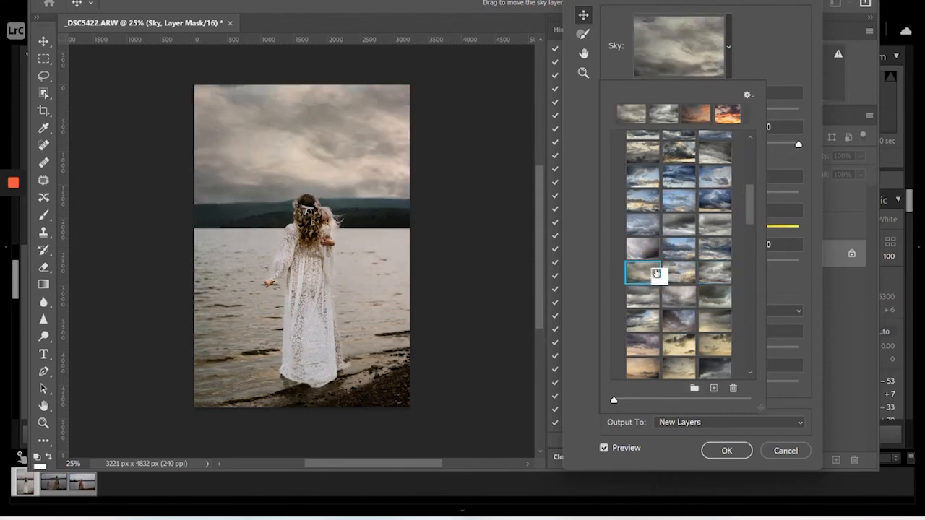
click(676, 281)
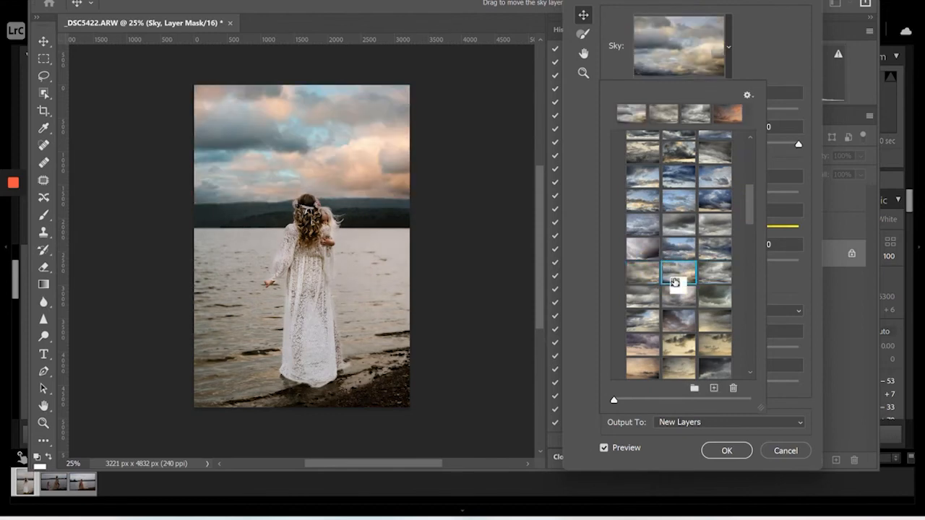
click(714, 323)
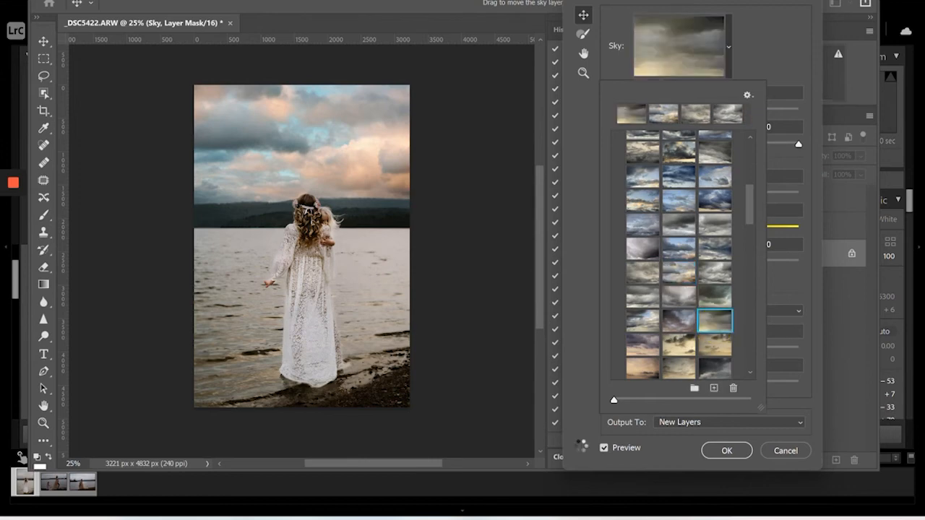
Try sky 86, a pale yellow sky with dark clouds, a purple cloudy sky and sky 85 on the photo
click(713, 347)
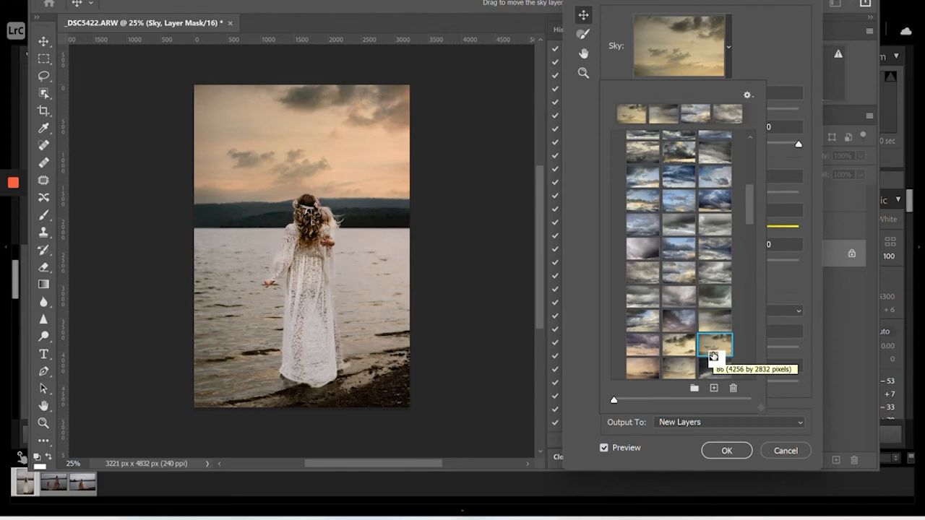
click(670, 351)
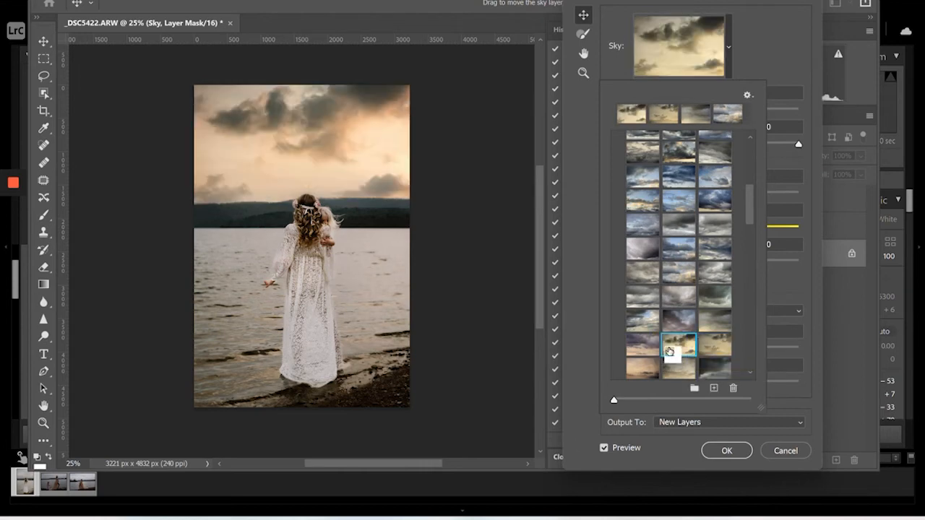
click(647, 350)
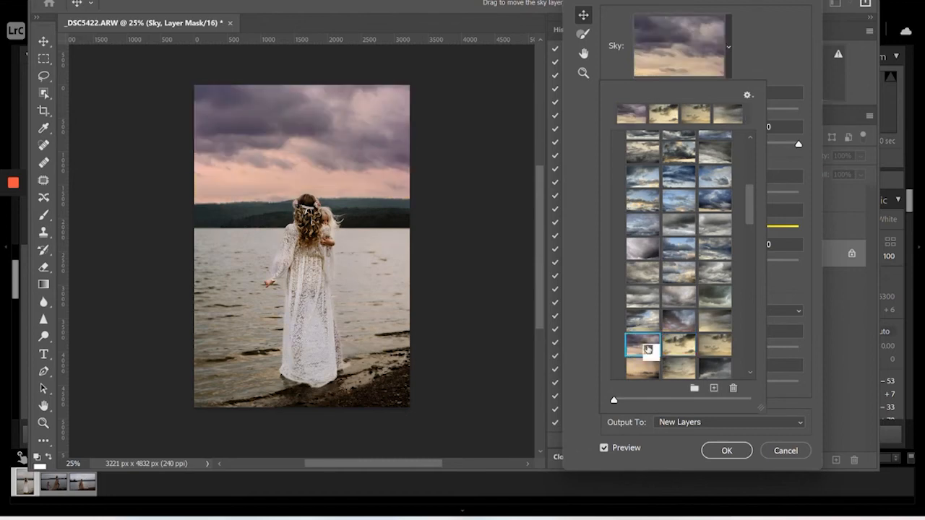
drag(750, 205, 747, 217)
click(634, 290)
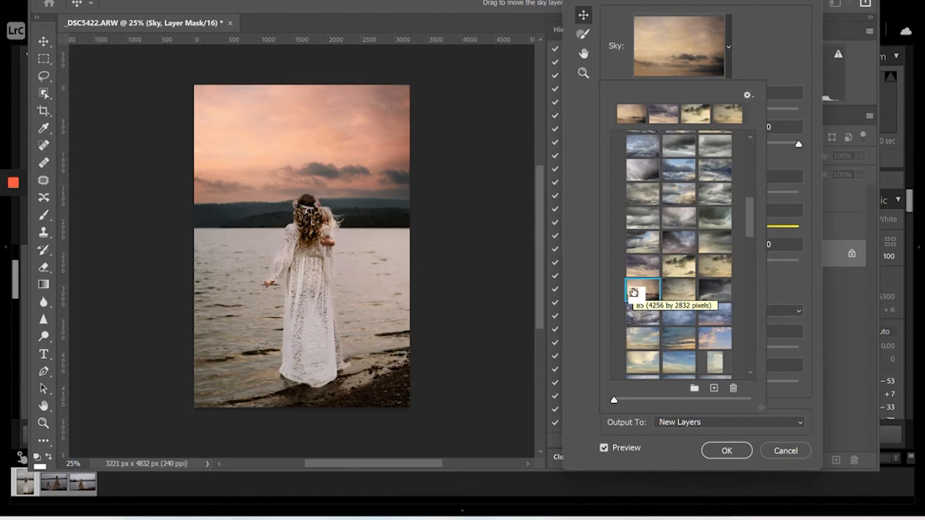
Compare the dark storm sky with its sunlit break against the original photo, and apply it as new layers
mouse_move(13, 183)
click(13, 237)
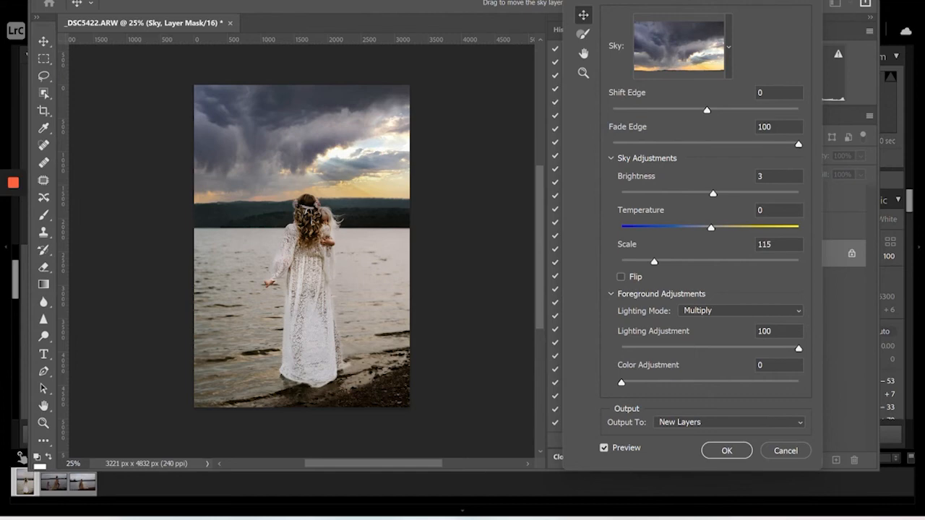
click(604, 448)
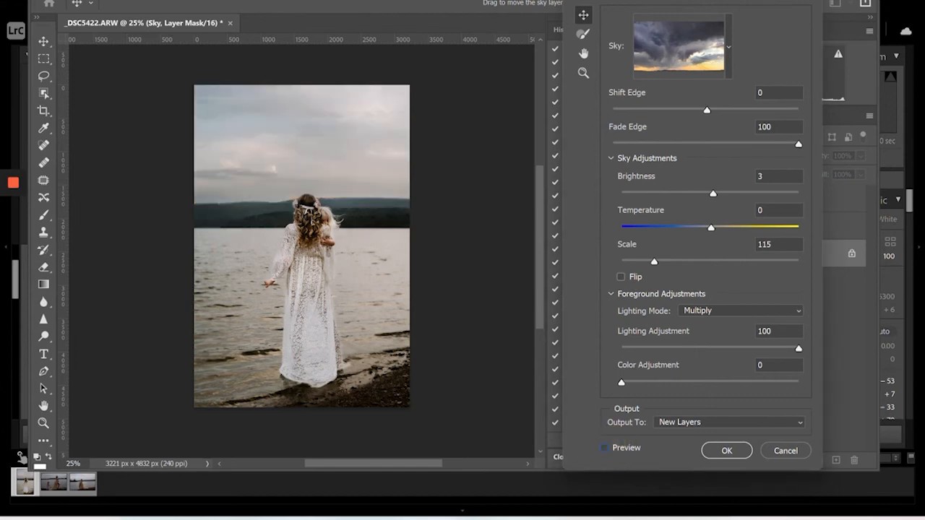
click(606, 447)
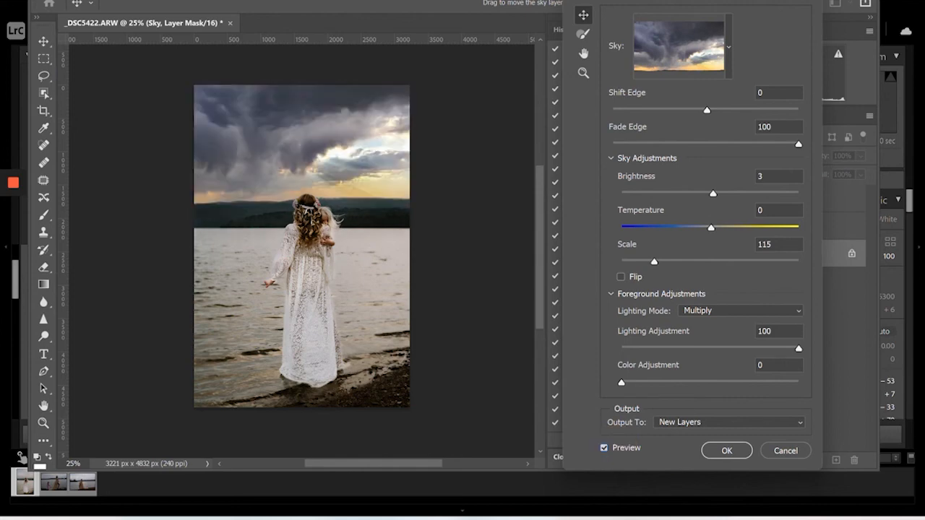
click(724, 448)
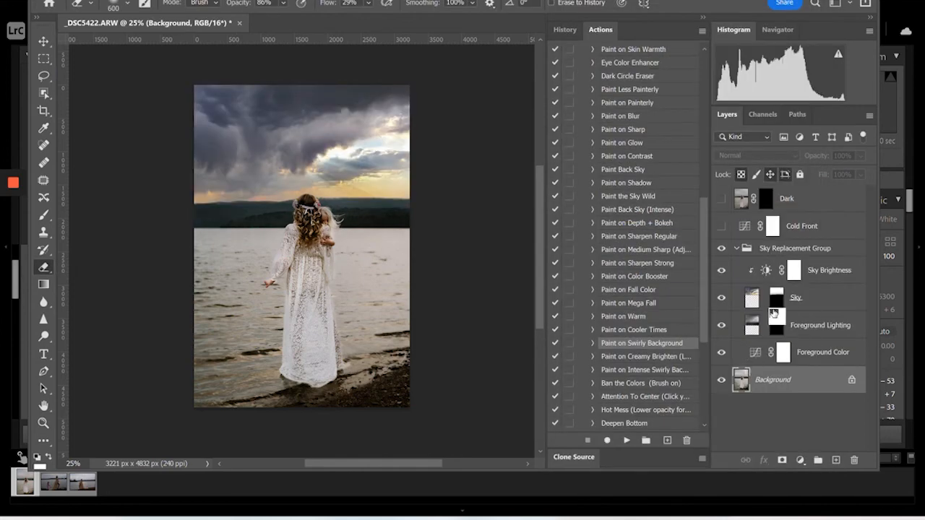
Erase the Sky layer's mask over the woman's head and back, using the Eraser at 100% opacity and size 250
drag(773, 313, 778, 301)
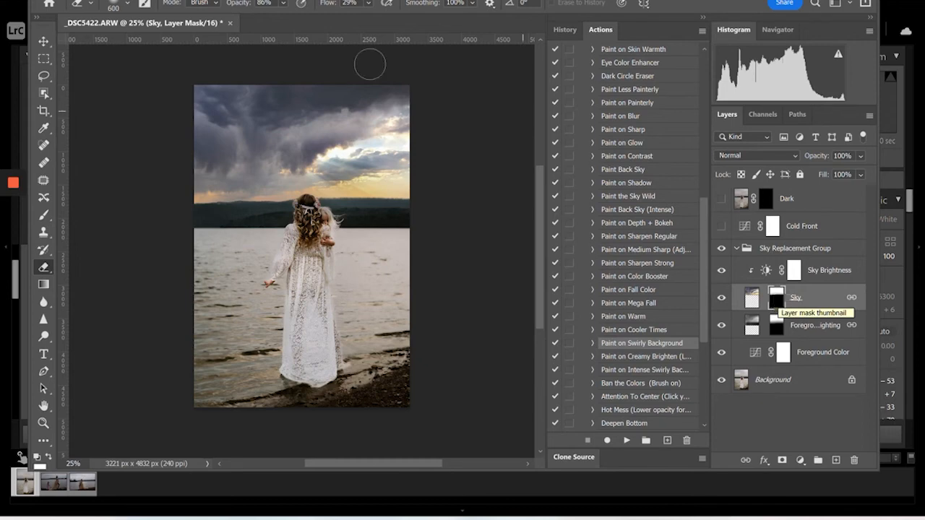
click(309, 218)
drag(309, 218, 311, 302)
click(282, 3)
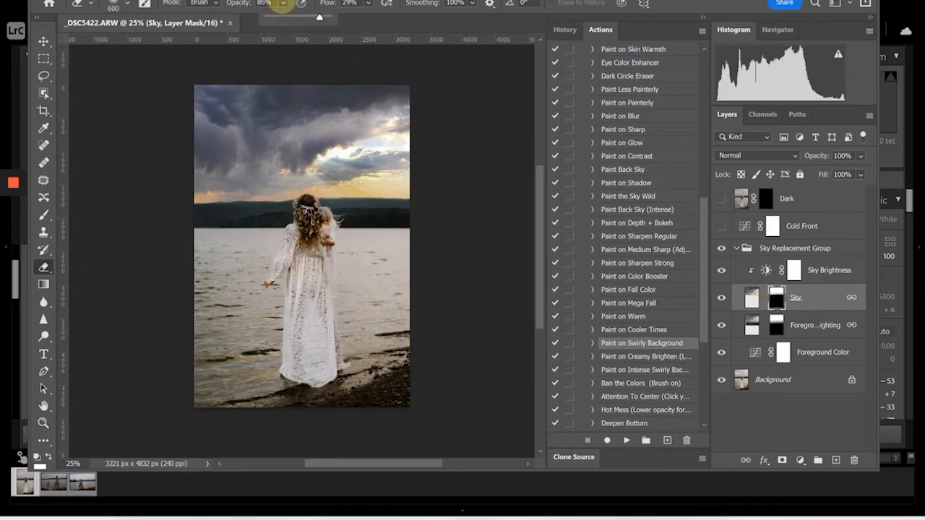
drag(319, 16, 328, 16)
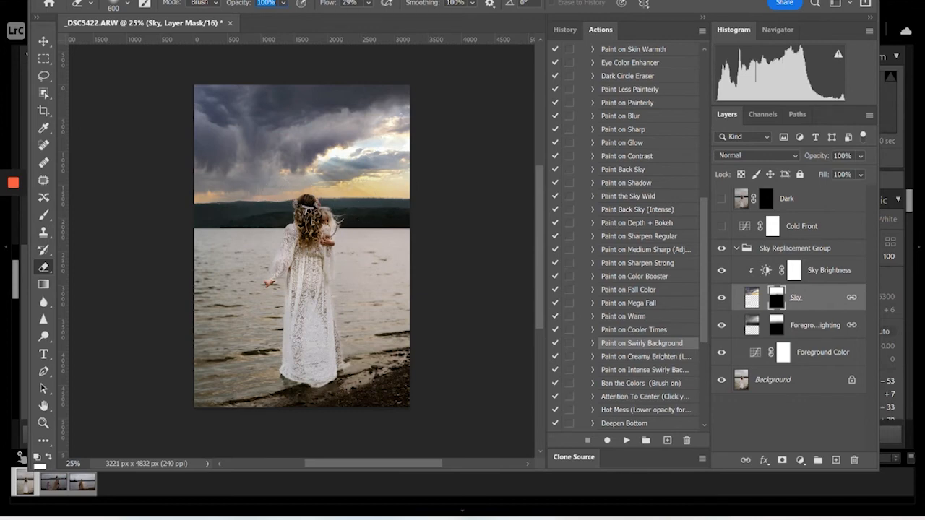
key(bracketleft)
key(bracketleft)
key(bracketleft)
key(bracketleft)
mouse_move(312, 219)
mouse_down()
mouse_move(306, 207)
mouse_move(310, 260)
mouse_move(307, 202)
mouse_move(306, 244)
mouse_move(310, 217)
mouse_move(324, 212)
mouse_move(320, 258)
mouse_move(321, 231)
mouse_move(303, 200)
mouse_move(303, 238)
mouse_move(290, 233)
mouse_move(314, 221)
mouse_move(313, 244)
mouse_up()
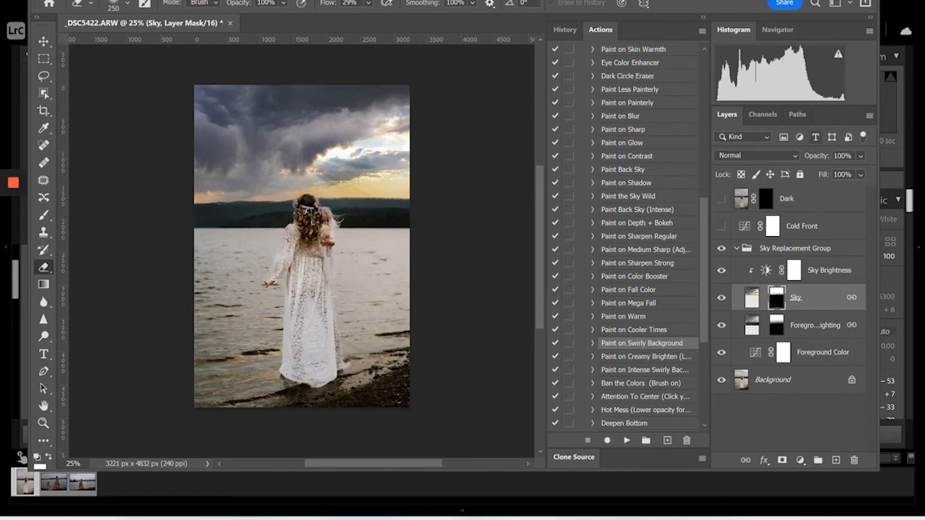
Erase the Foreground Lighting layer's mask over the woman's hair and upper back
click(775, 326)
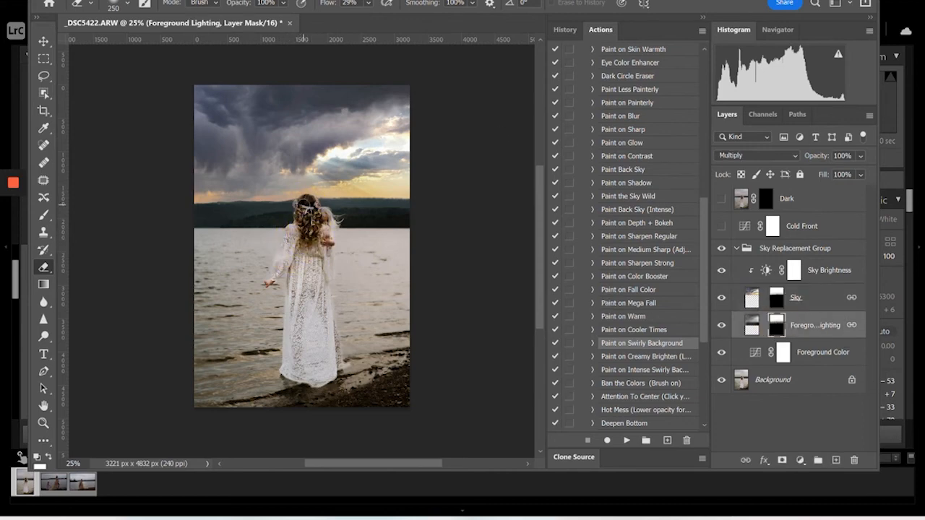
mouse_move(304, 202)
mouse_down()
mouse_move(300, 194)
mouse_move(320, 264)
mouse_move(311, 201)
mouse_move(302, 250)
mouse_up()
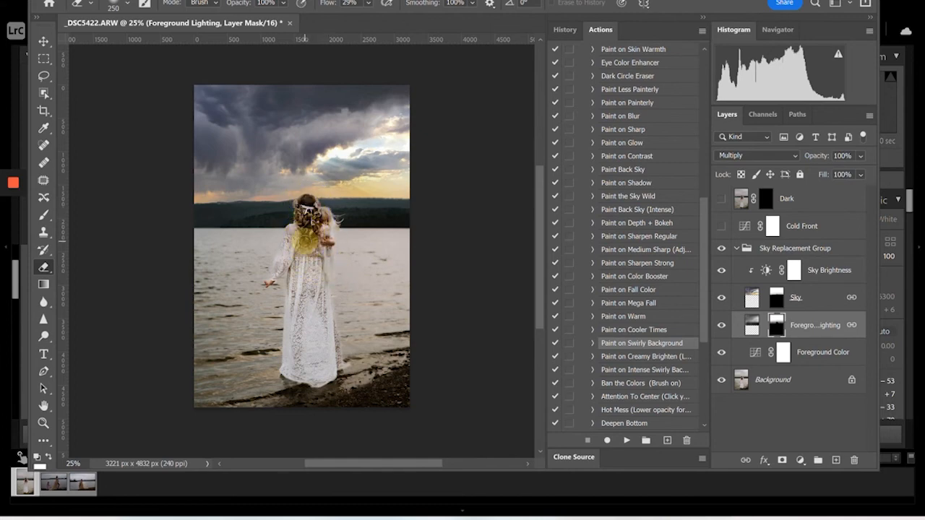
mouse_move(300, 203)
mouse_down()
mouse_move(299, 265)
mouse_move(314, 210)
mouse_move(330, 219)
mouse_move(313, 282)
mouse_move(308, 234)
mouse_move(304, 266)
mouse_move(310, 248)
mouse_move(299, 239)
mouse_move(286, 264)
mouse_move(292, 232)
mouse_move(301, 263)
mouse_move(311, 256)
mouse_move(307, 201)
mouse_move(313, 249)
mouse_up()
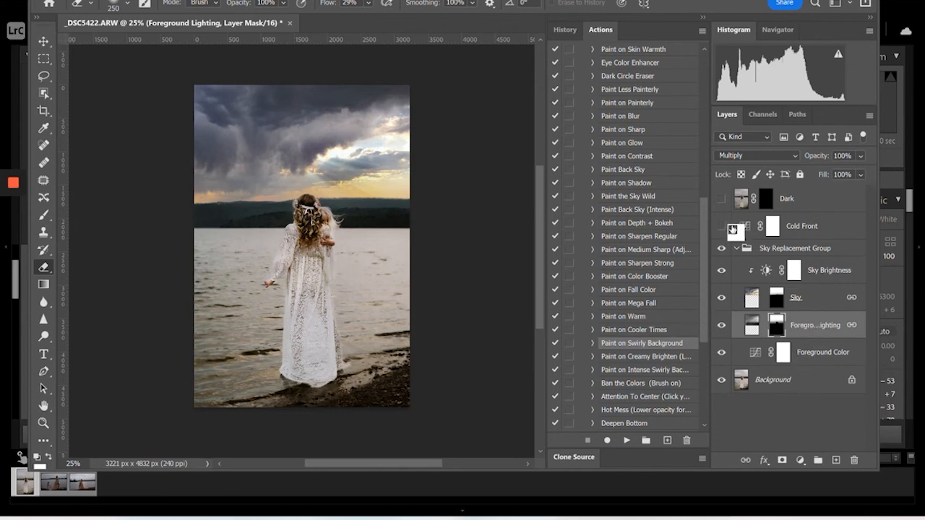
Erase the Foreground Color layer's mask over the woman's hair and upper body
click(783, 354)
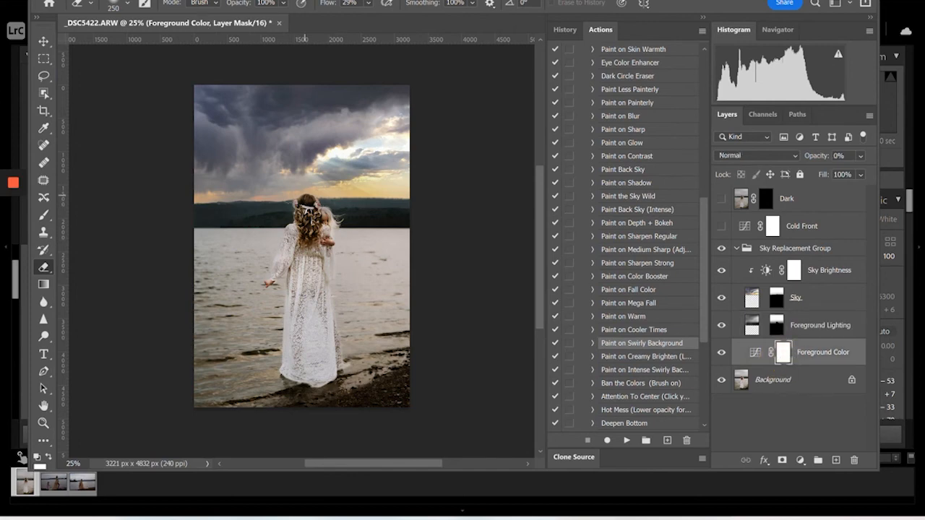
click(308, 205)
mouse_move(307, 204)
mouse_down()
mouse_move(302, 234)
mouse_move(311, 227)
mouse_move(301, 258)
mouse_move(320, 244)
mouse_move(322, 216)
mouse_move(328, 243)
mouse_move(310, 227)
mouse_move(306, 201)
mouse_move(304, 263)
mouse_up()
Compare the photo with and without the Foreground Color layer, and merge the Sky Replacement Group into the Background
click(721, 353)
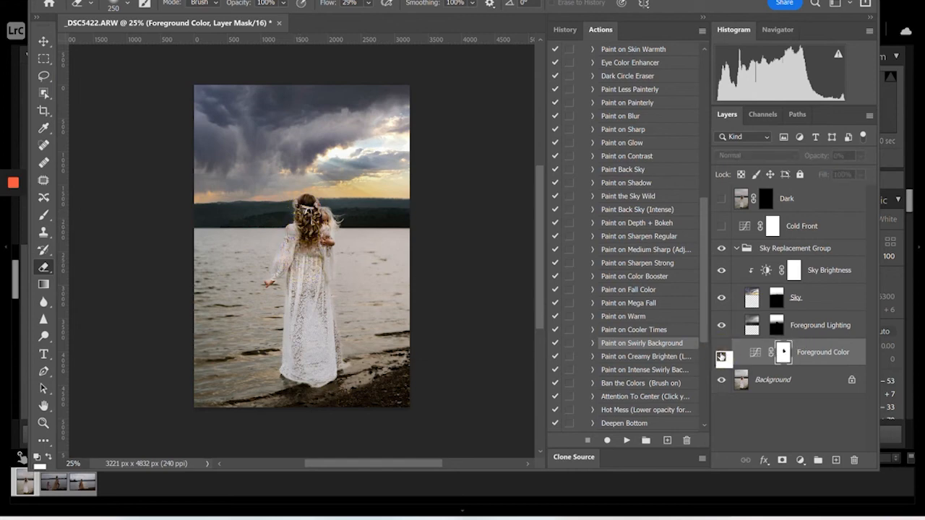
click(720, 354)
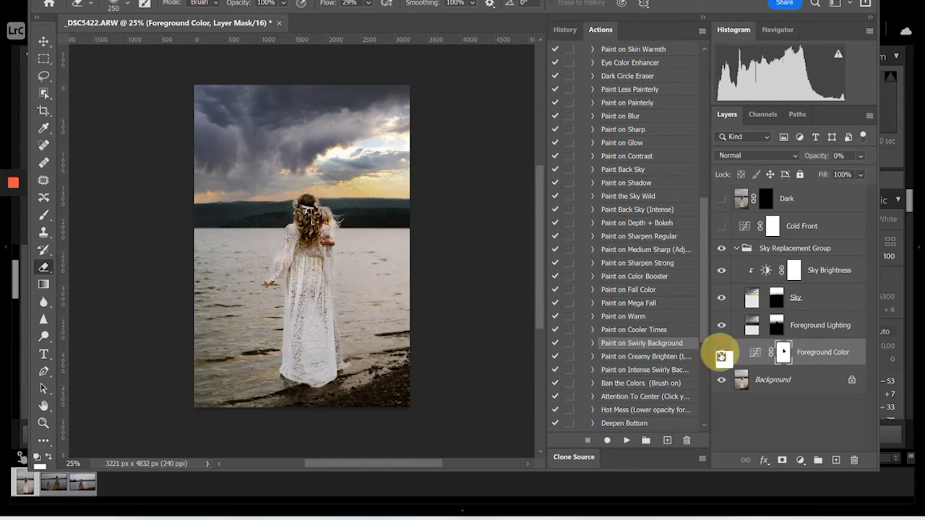
click(737, 249)
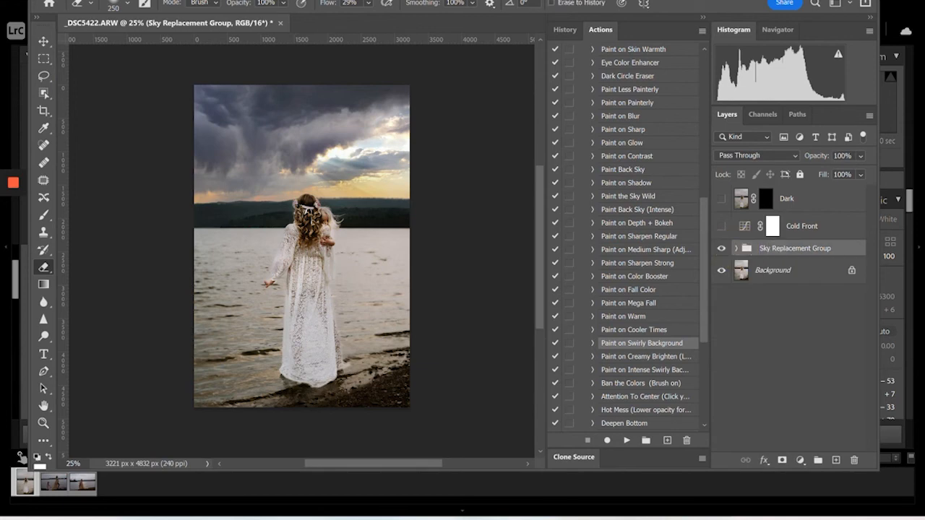
key(Delete)
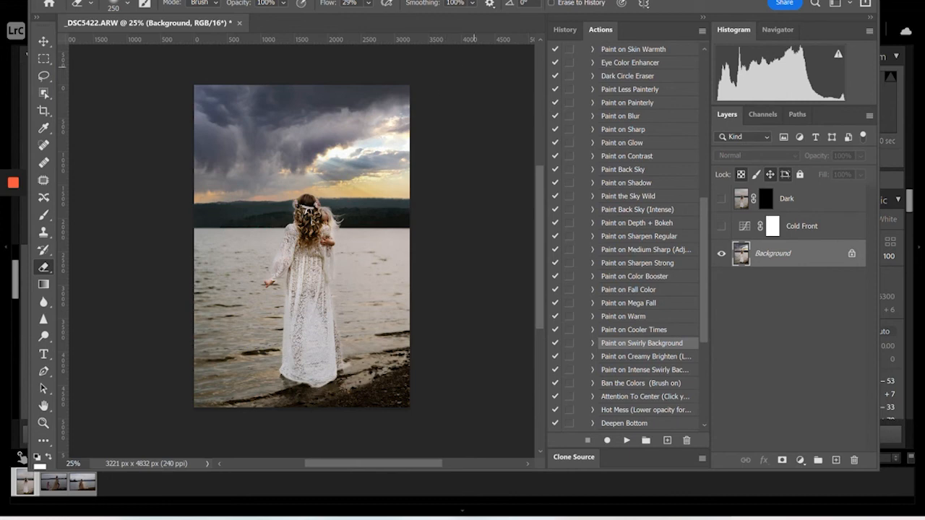
Show the Dark layer and try erasing its mask along the photo's right edge with an enlarged eraser
click(720, 198)
click(766, 199)
key(bracketright)
key(bracketright)
key(bracketright)
key(bracketright)
key(bracketright)
key(bracketright)
key(bracketright)
key(bracketright)
key(bracketright)
key(bracketright)
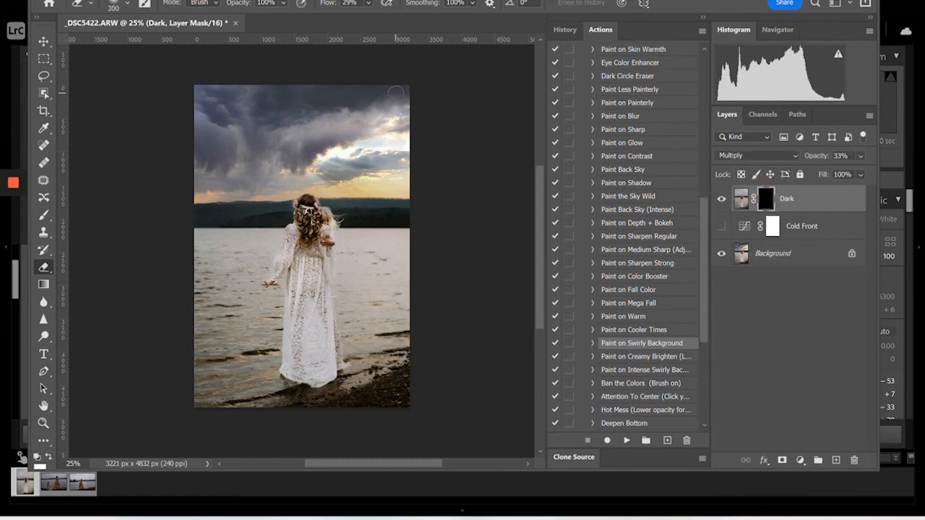
drag(396, 93, 439, 211)
mouse_move(13, 183)
Paint the Dark layer's mask around the photo's edges with the Brush at size 1300, and merge the layer into the Background
click(44, 215)
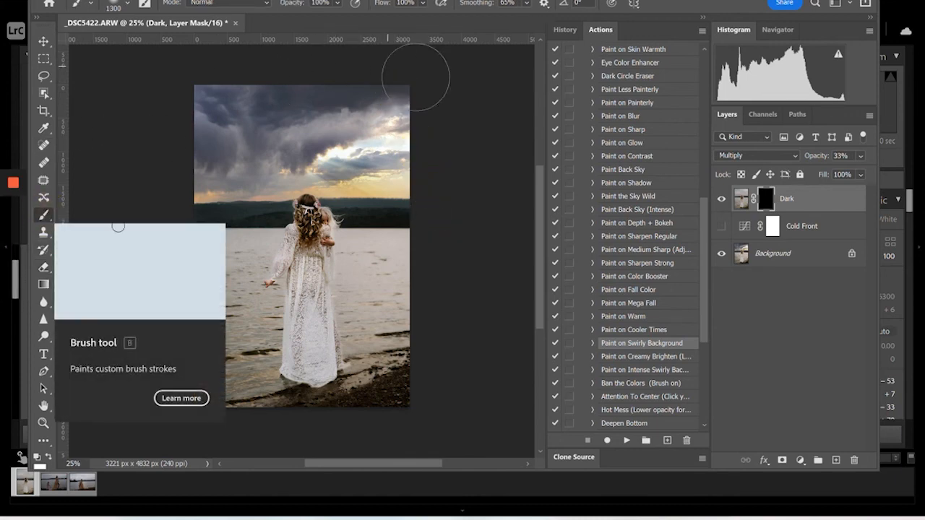
mouse_move(383, 91)
mouse_down()
mouse_move(463, 269)
mouse_move(421, 301)
mouse_up()
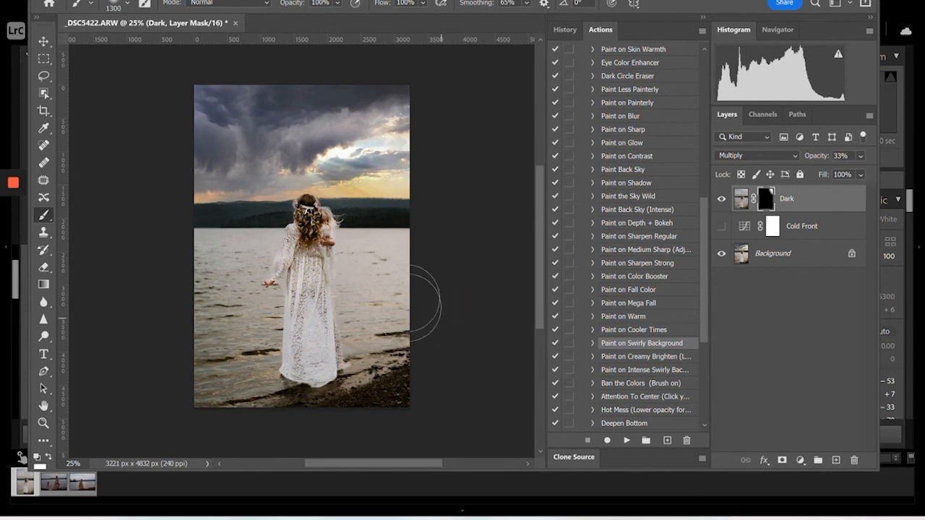
mouse_move(423, 179)
mouse_down()
mouse_move(434, 408)
mouse_move(390, 506)
mouse_up()
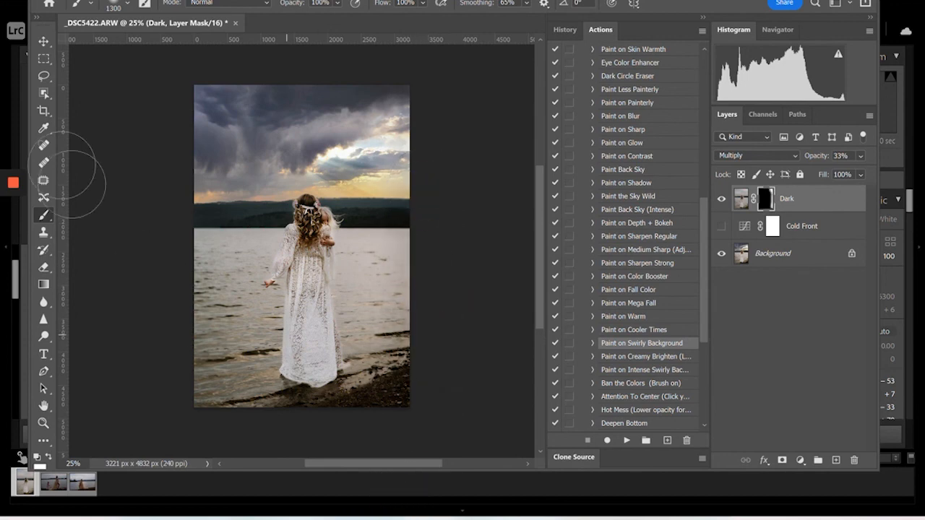
mouse_move(202, 83)
mouse_down()
mouse_move(170, 104)
mouse_move(122, 296)
mouse_move(138, 419)
mouse_up()
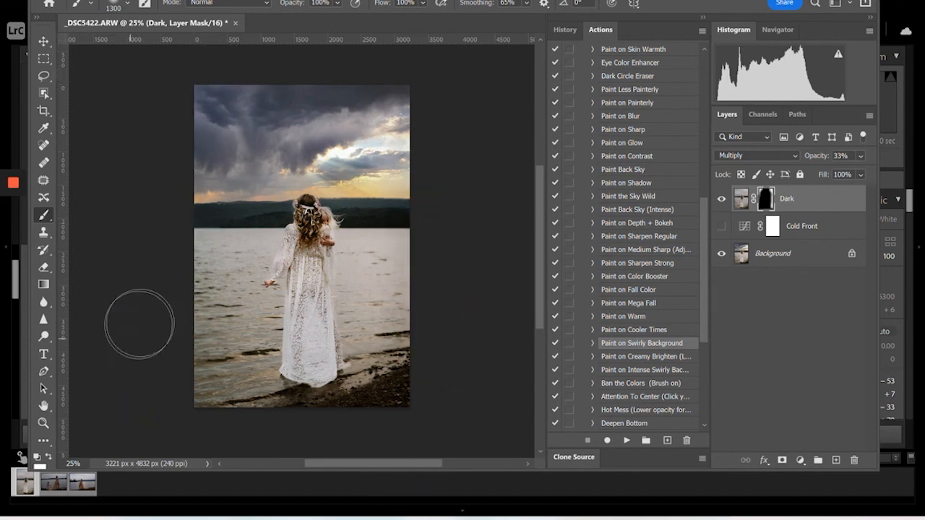
mouse_move(139, 325)
mouse_down()
mouse_move(207, 492)
mouse_move(167, 288)
mouse_move(279, 470)
mouse_move(492, 429)
mouse_move(502, 378)
mouse_up()
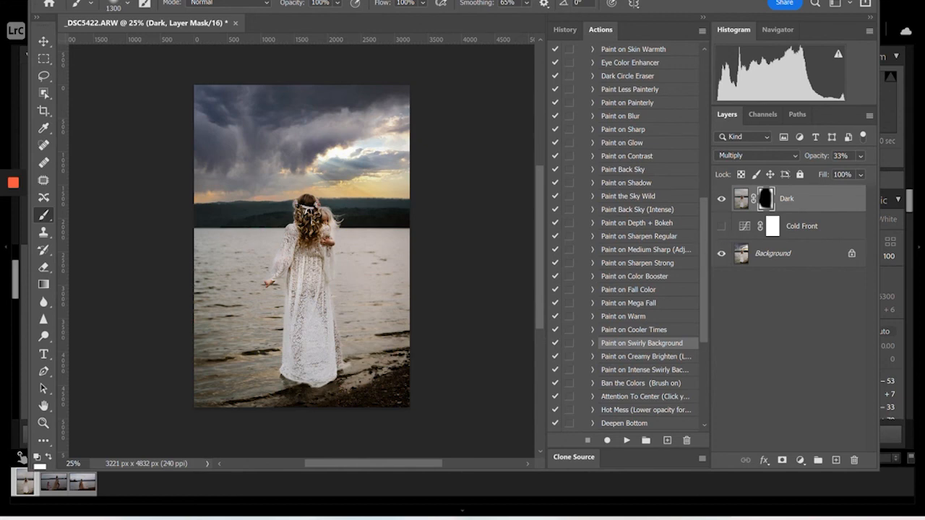
key(Delete)
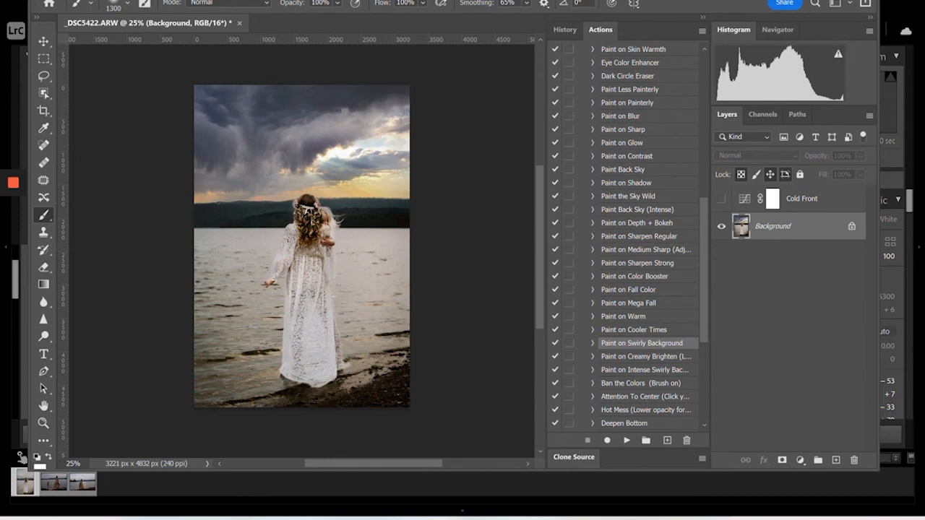
Switch to Lightroom Classic and apply the SALTED01 preset from the SALTY group to _DSC5422-Edit-2.tif
click(13, 236)
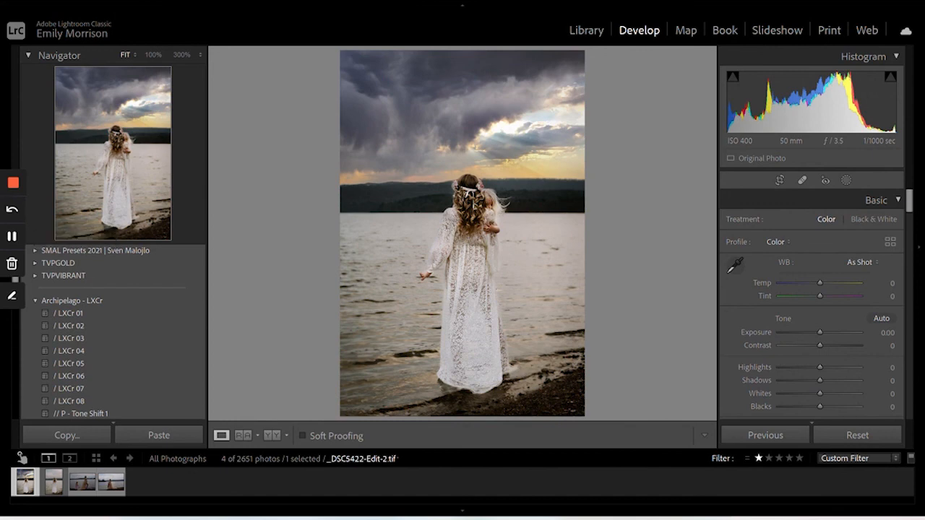
key(shift+f)
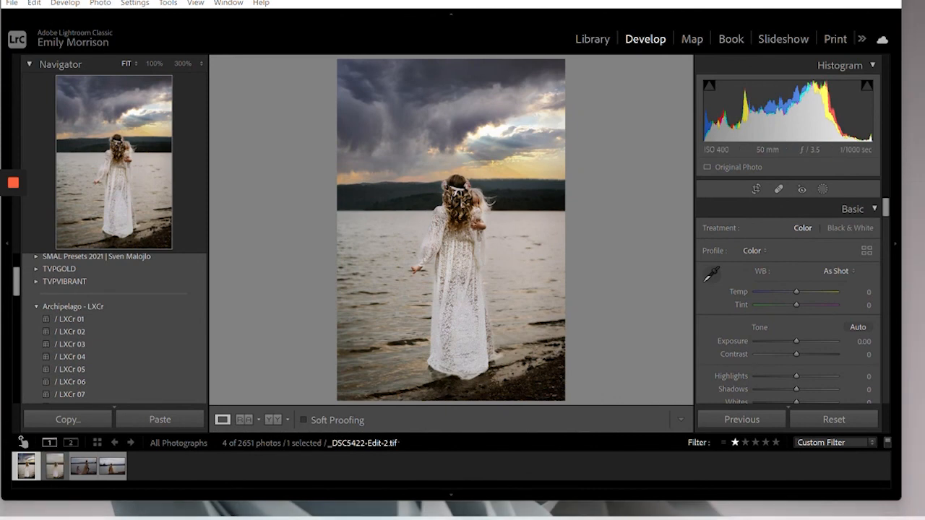
click(24, 442)
scroll(109, 326, up, 2)
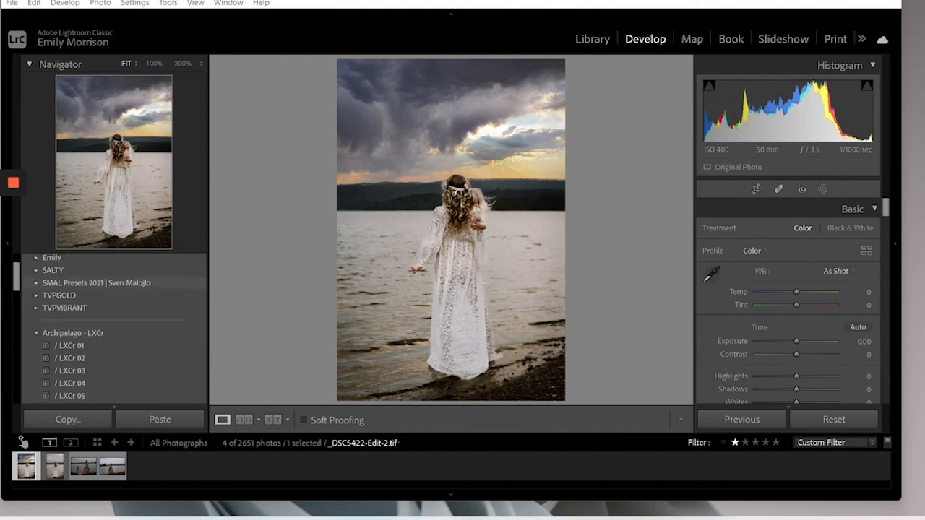
click(36, 269)
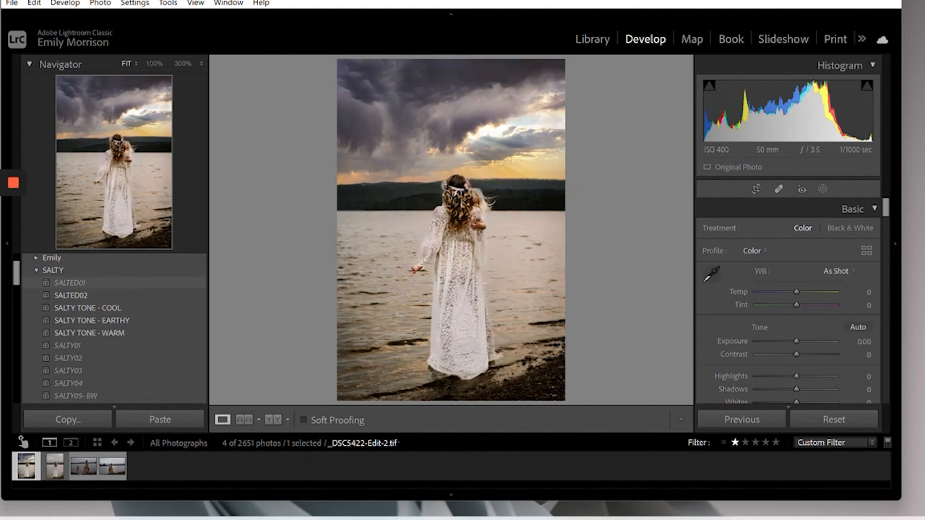
click(69, 282)
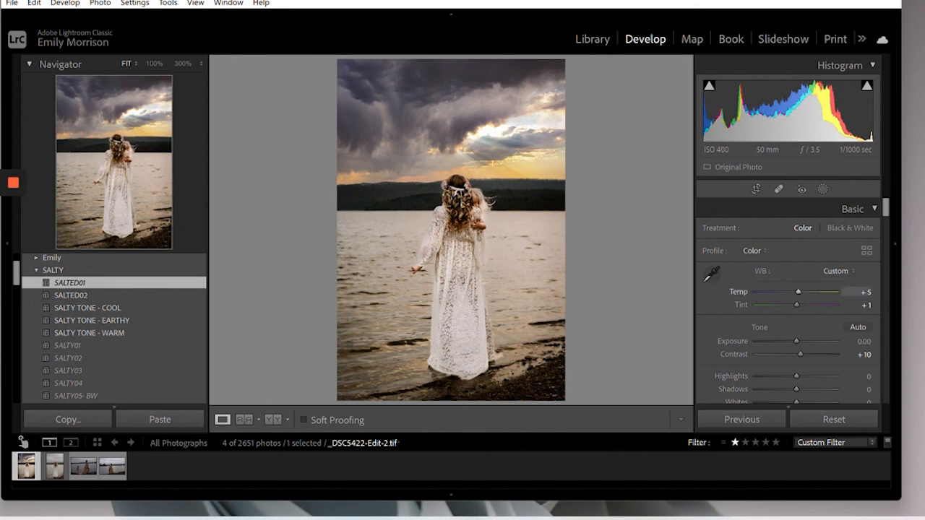
Set the photo's white balance Temp to +2
click(799, 291)
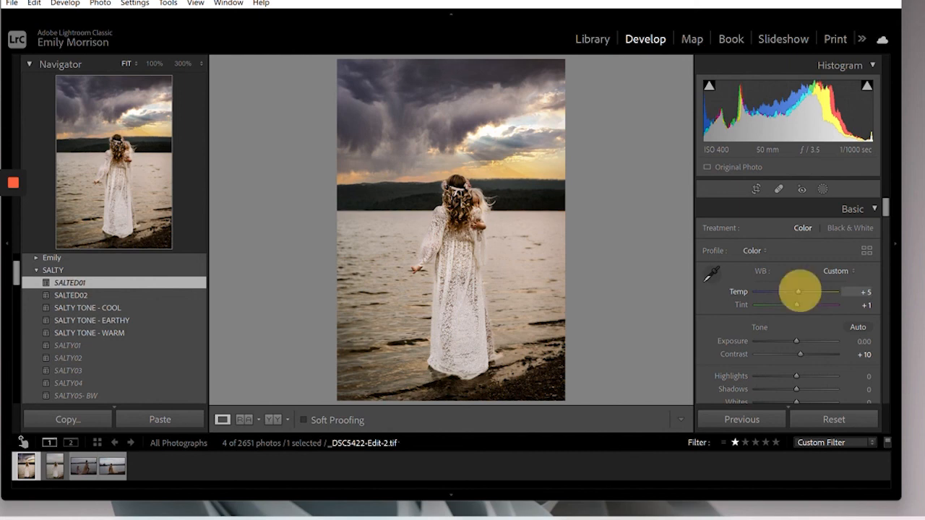
drag(799, 291, 797, 291)
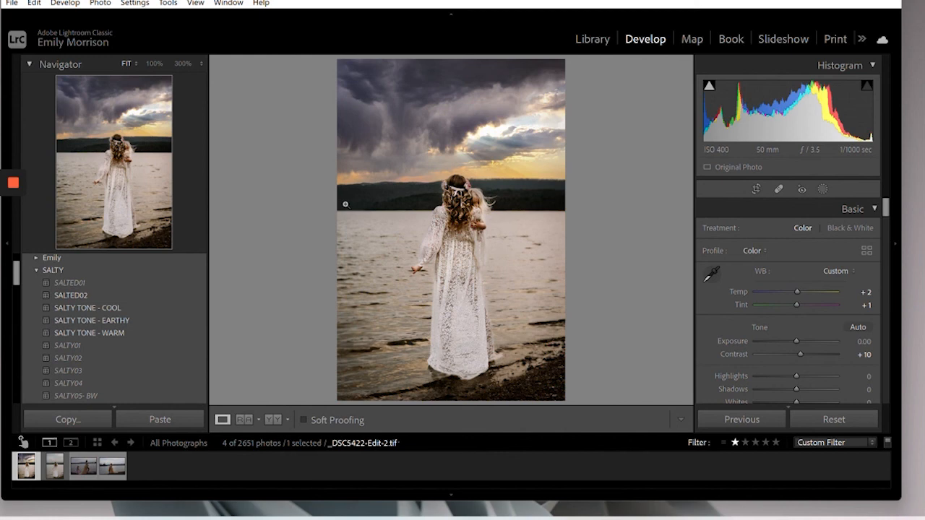
scroll(114, 333, up, 2)
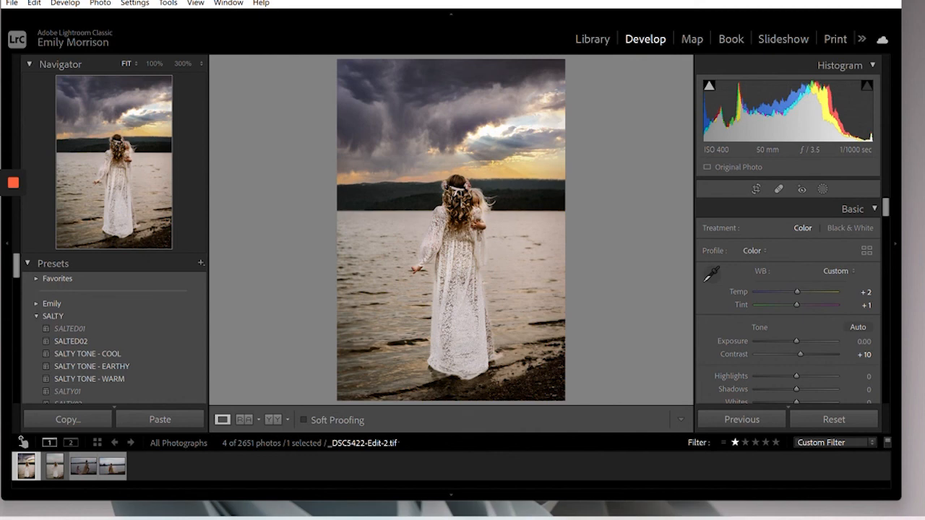
mouse_move(13, 184)
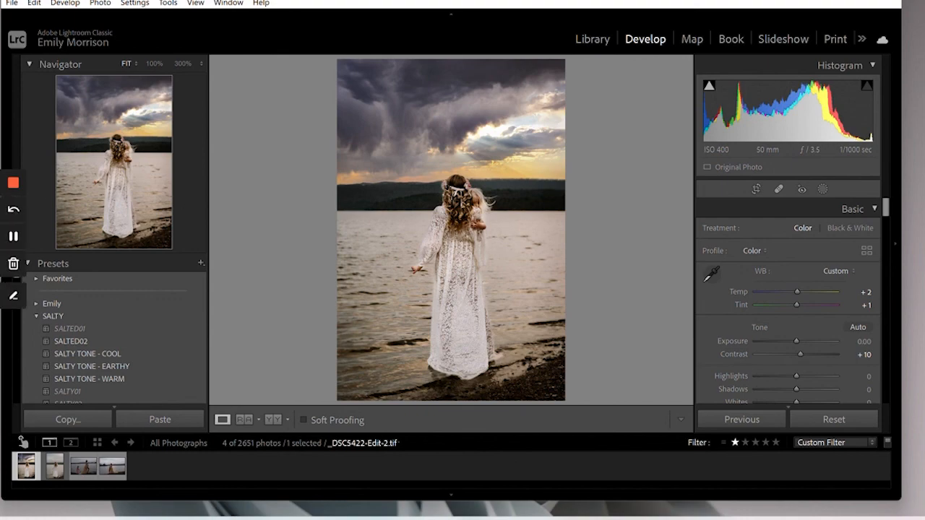